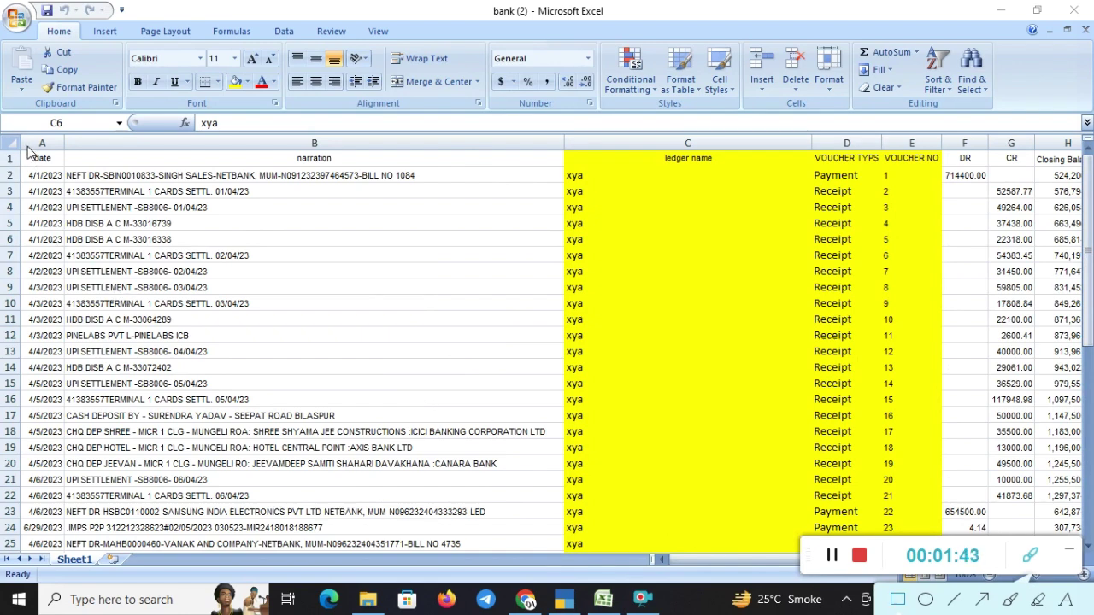
- Outline the workbook headings: date, narration, ledger name, VOUCHER TYPS, VOUCHER NO, DR/CR and closing balance
drag(24, 142, 62, 170)
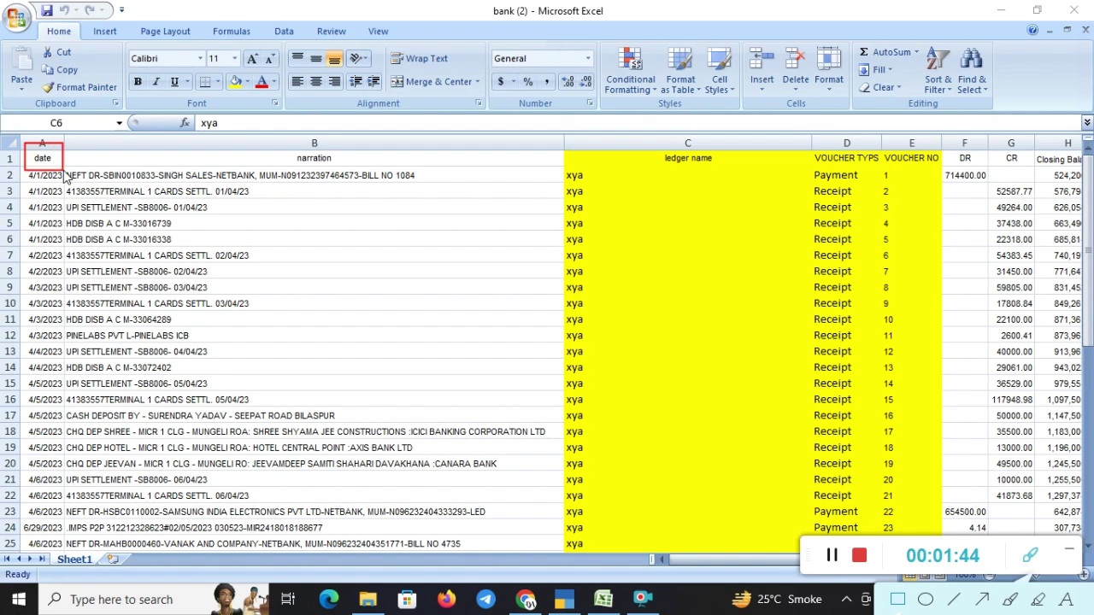
mouse_move(105, 139)
mouse_down()
mouse_move(259, 162)
mouse_move(472, 170)
mouse_up()
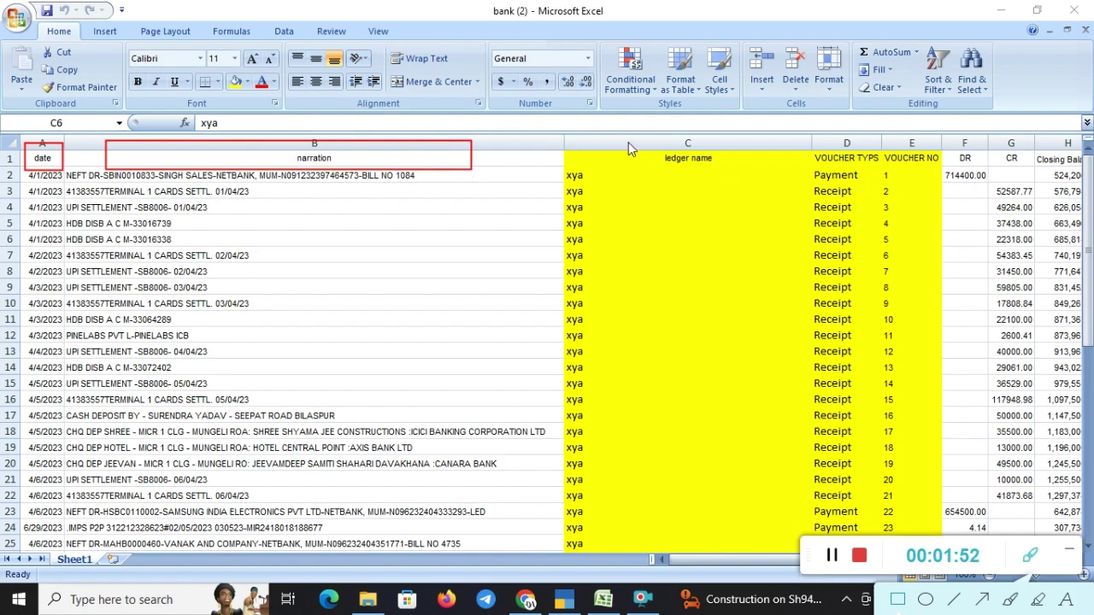
drag(628, 141, 770, 169)
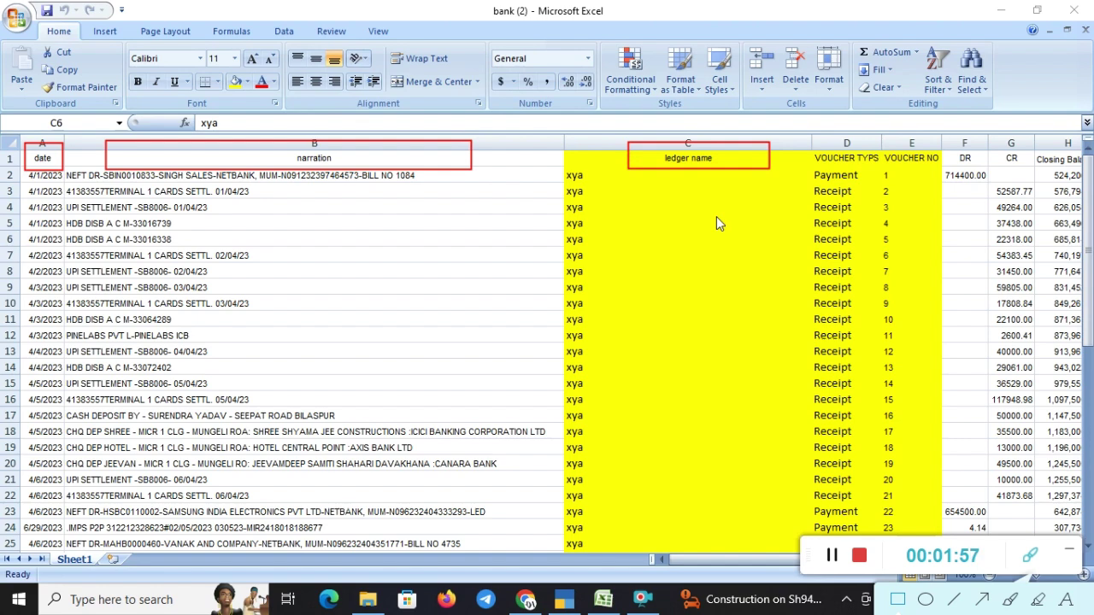
drag(801, 142, 883, 168)
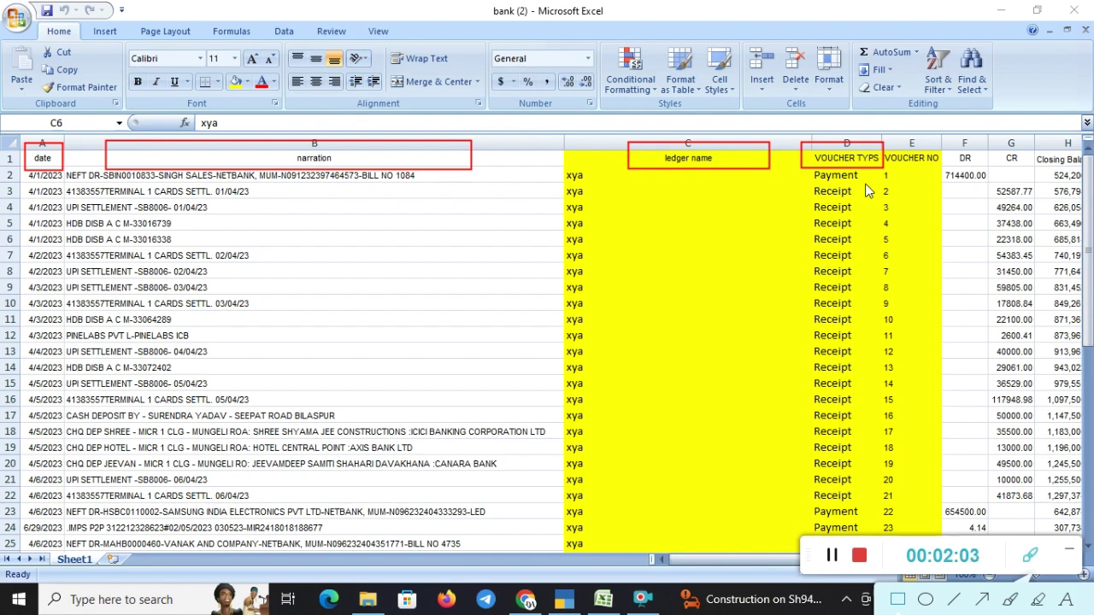
mouse_move(893, 140)
mouse_down()
mouse_move(948, 191)
mouse_move(942, 177)
mouse_up()
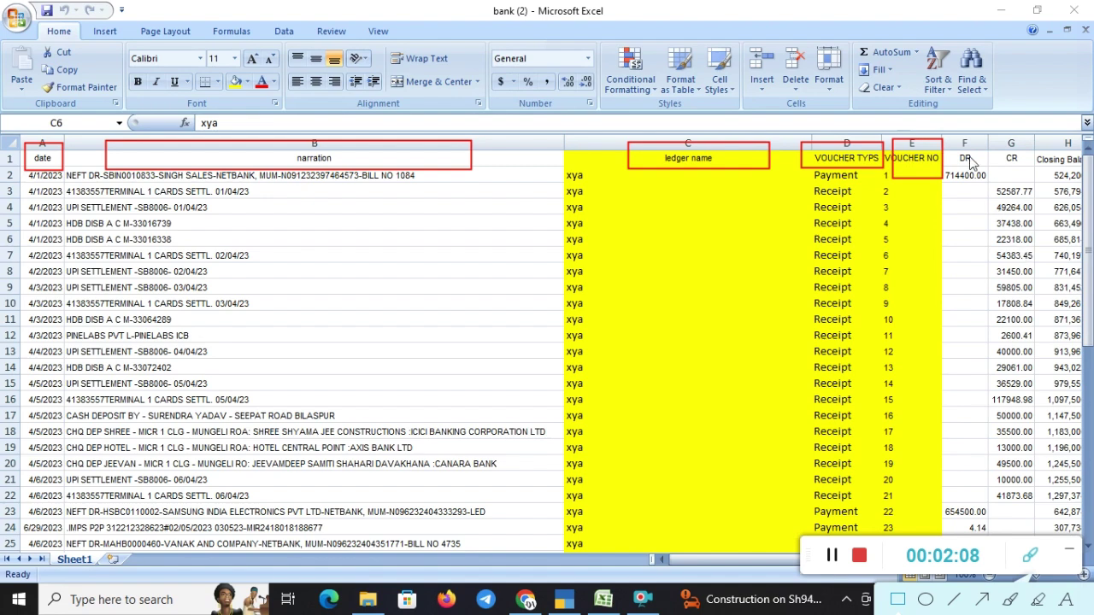
drag(951, 143, 1025, 171)
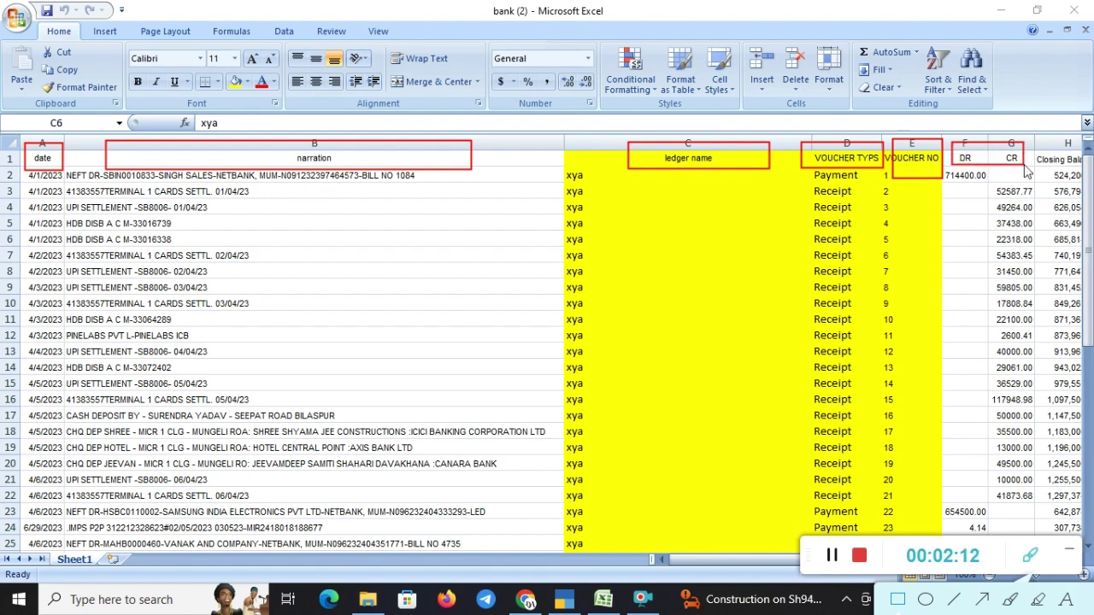
mouse_move(1029, 142)
mouse_down()
mouse_move(1066, 175)
mouse_move(1093, 169)
mouse_up()
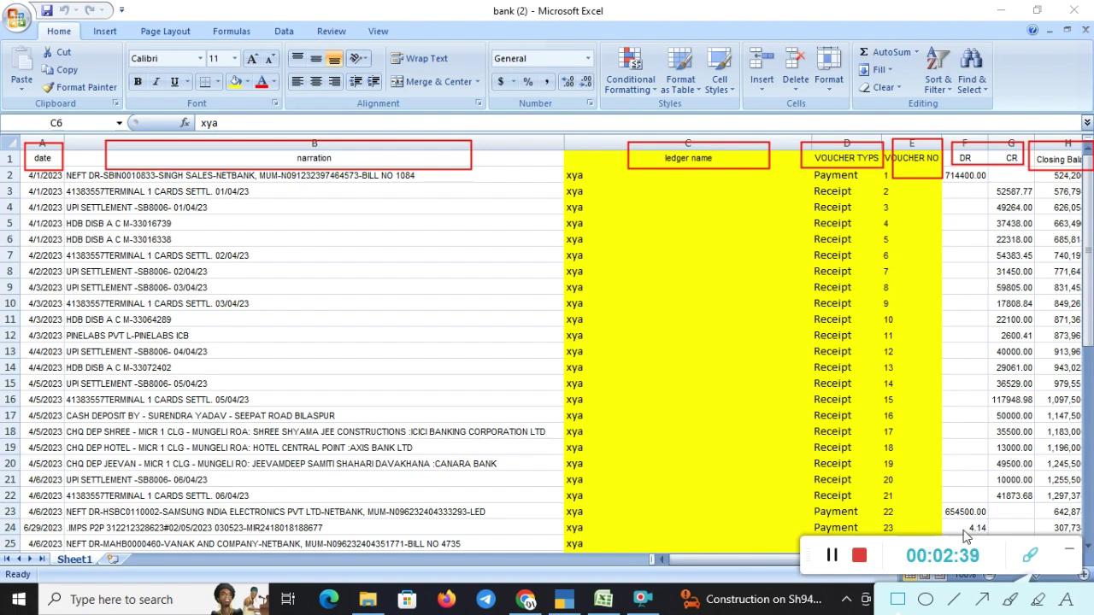
- Review row 2's date, narration, ledger xya and Payment voucher type, then pause recording
click(1030, 560)
click(761, 563)
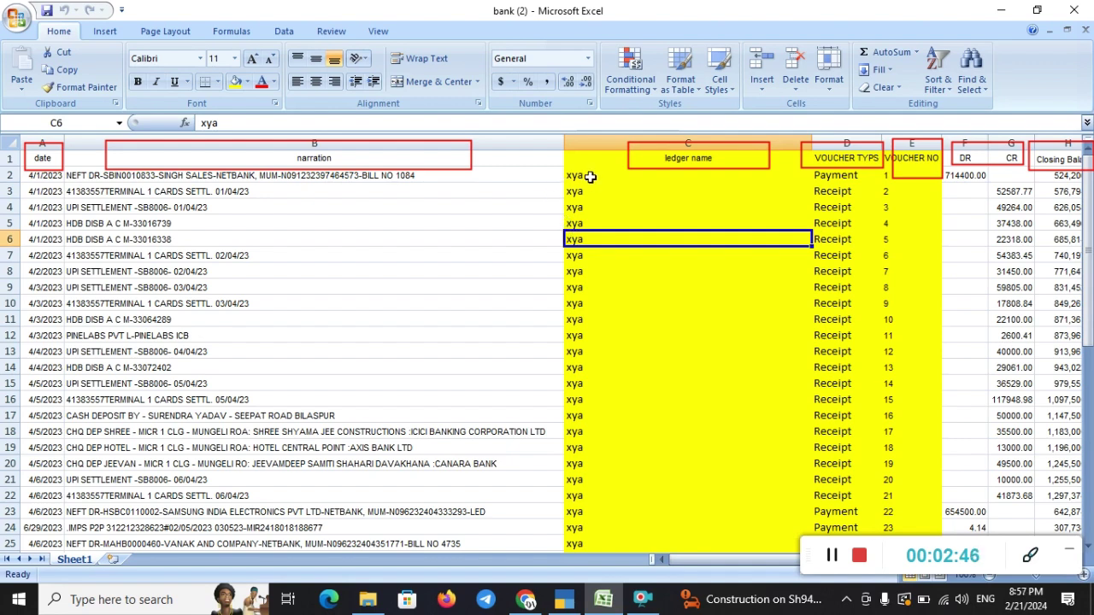
click(588, 176)
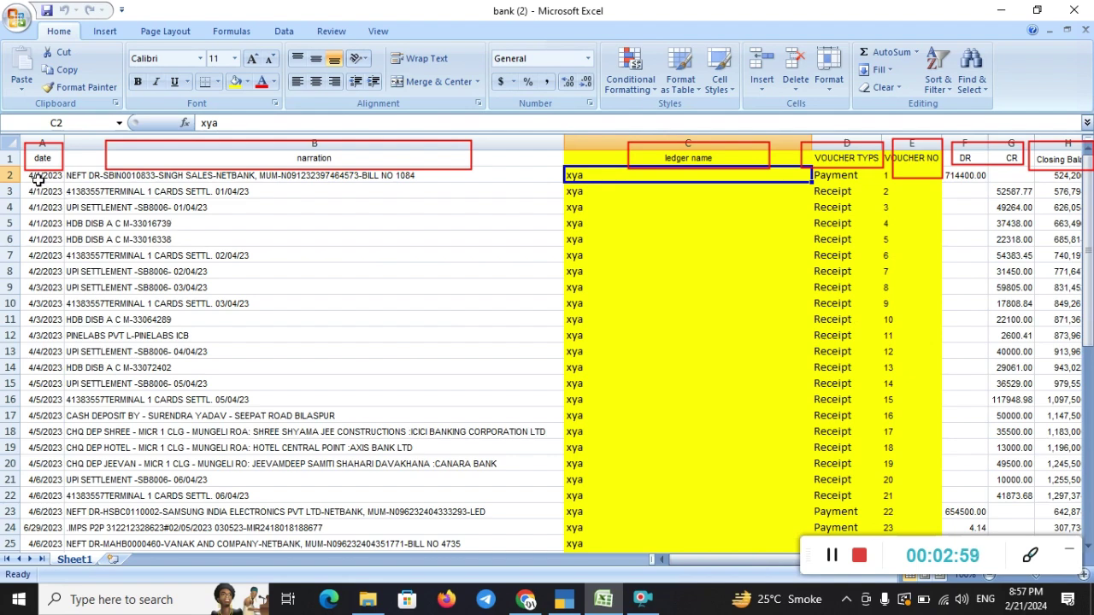
click(38, 180)
key(Right)
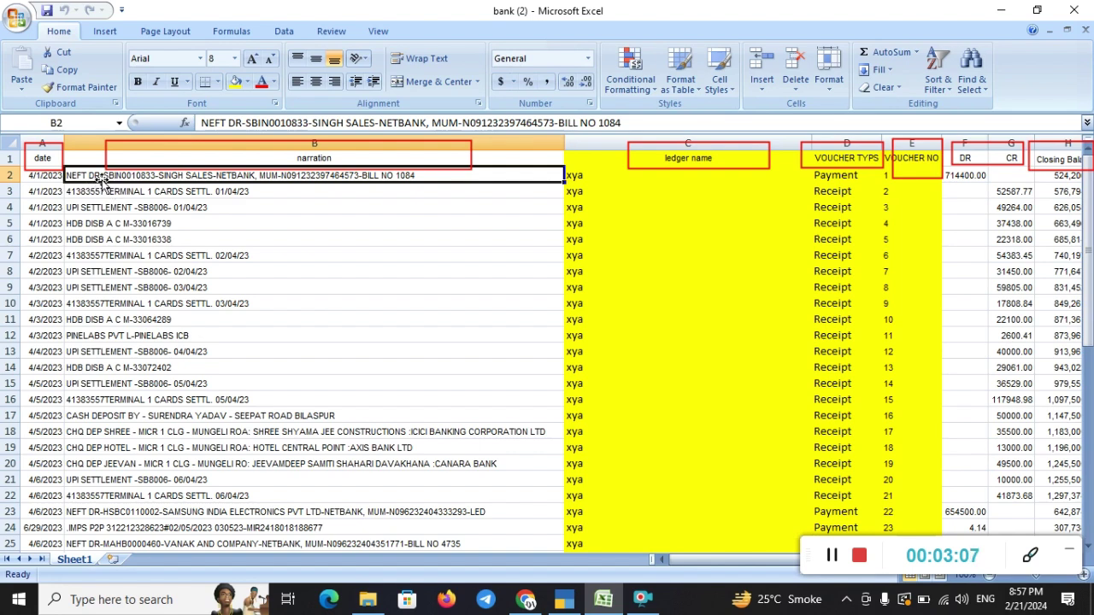
click(579, 178)
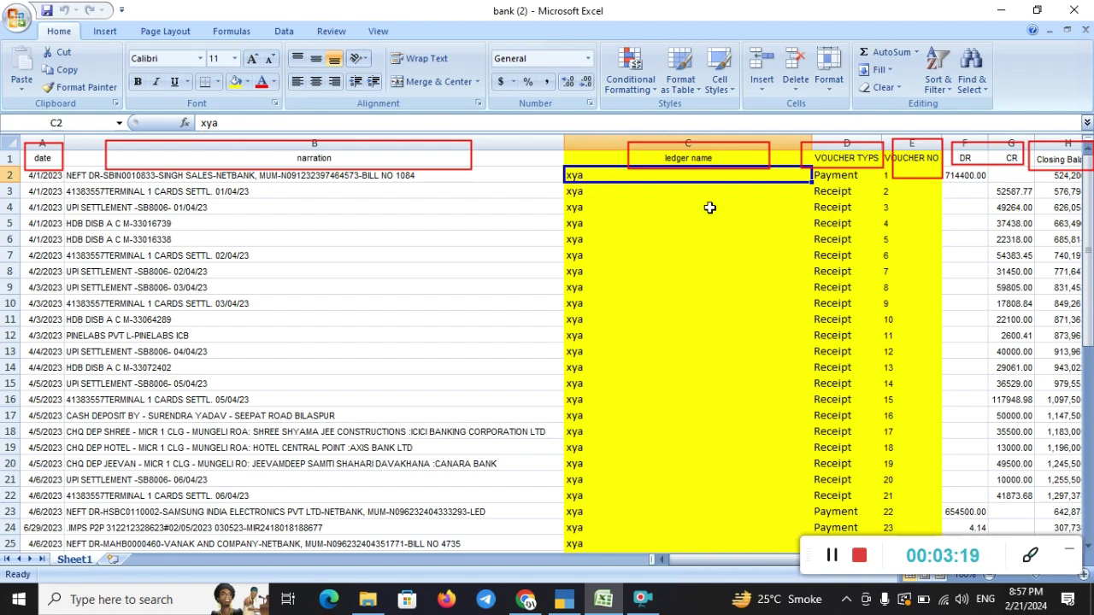
key(Right)
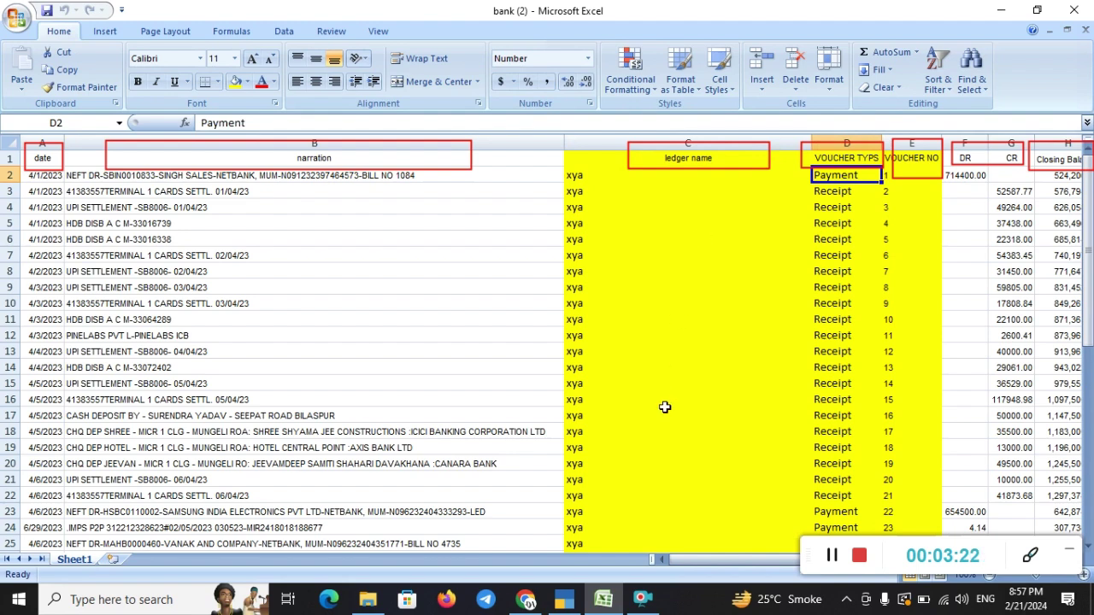
click(835, 564)
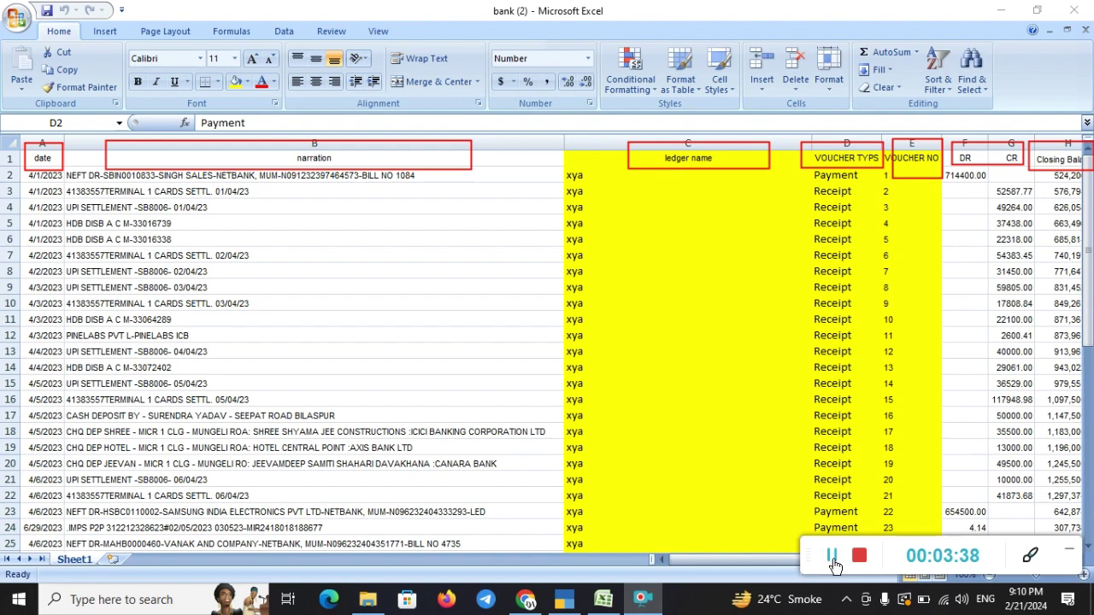
click(764, 562)
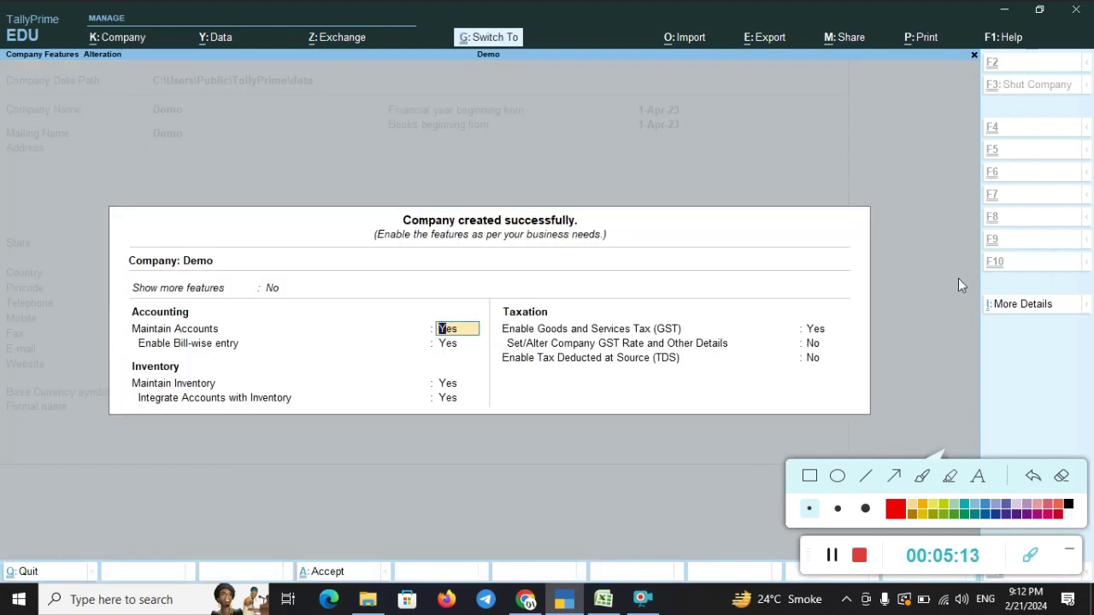
- Accept Demo's company features, check Excel's first ledger name, and return the highlight to Create
key(ctrl+a)
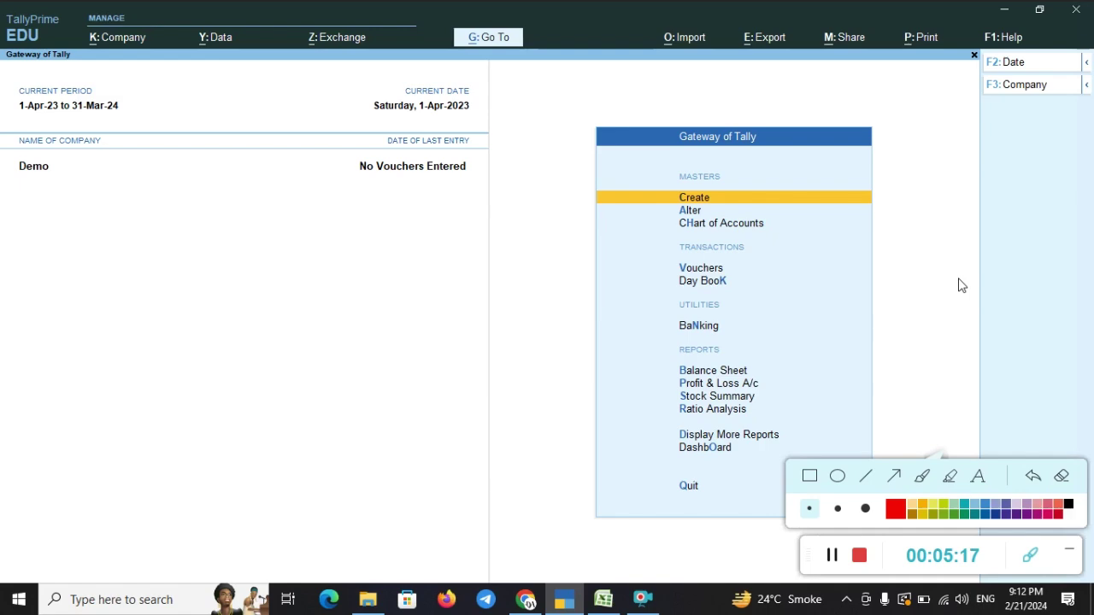
key(alt+Tab)
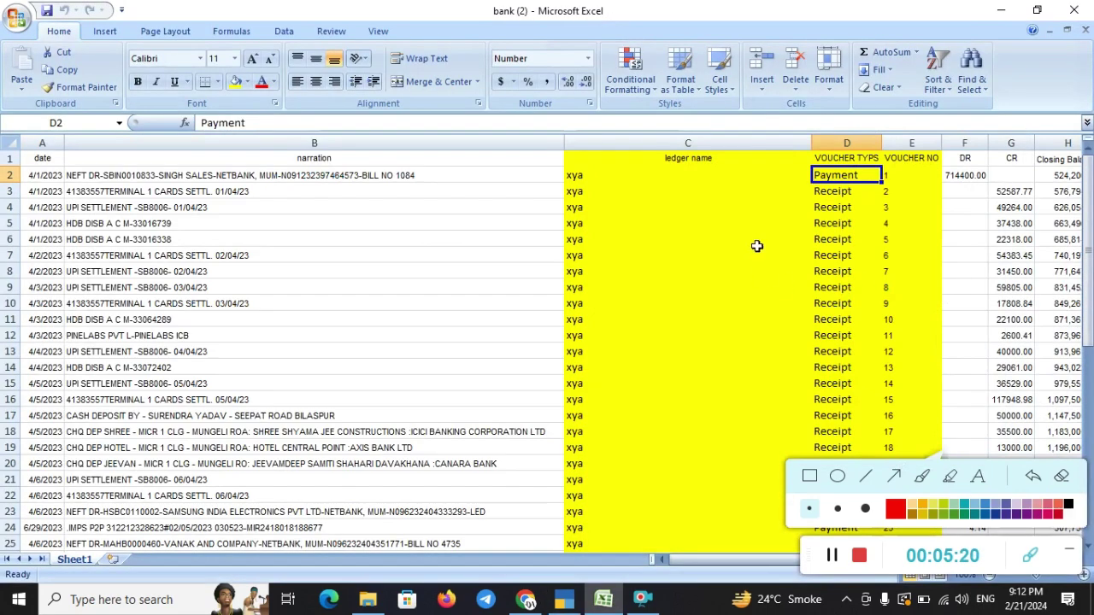
click(577, 178)
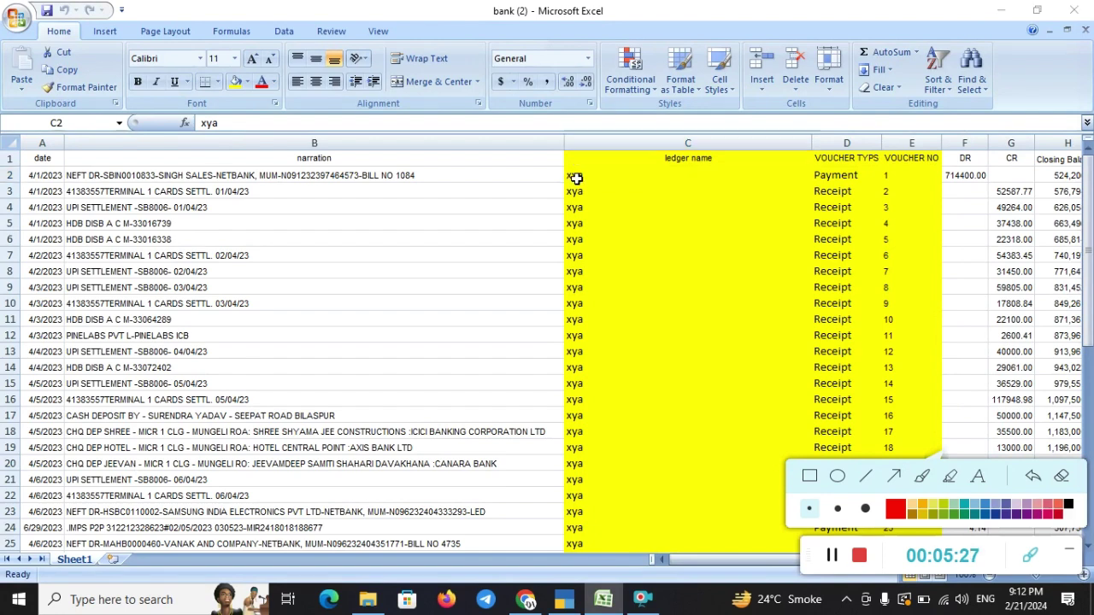
key(alt+Tab)
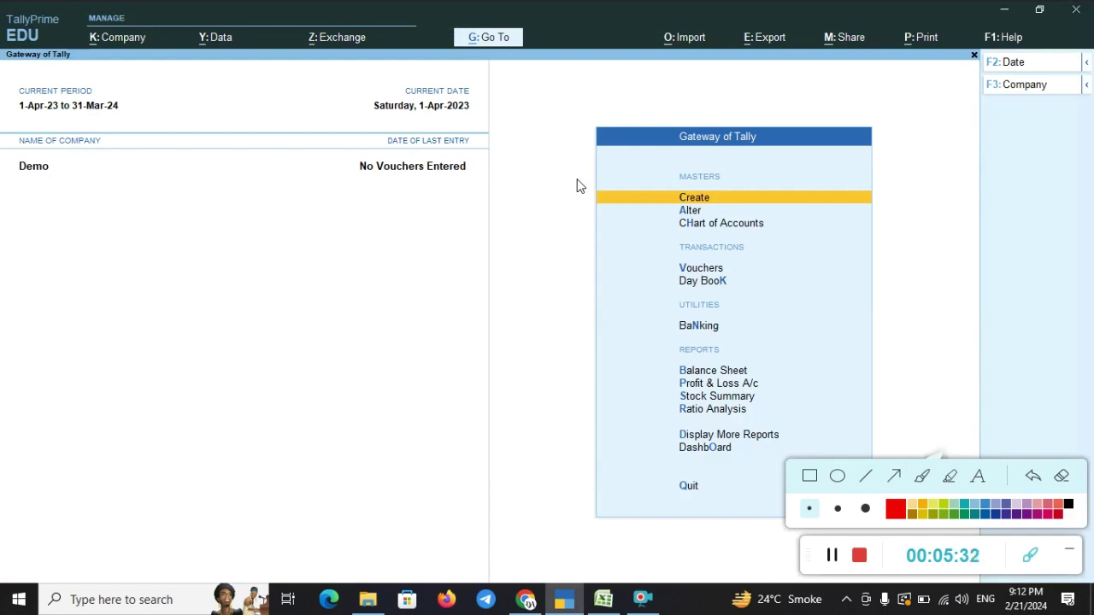
key(Down)
key(Up)
- Create the Xyz ledger under Suspense A/c
key(Return)
key(Down)
key(Down)
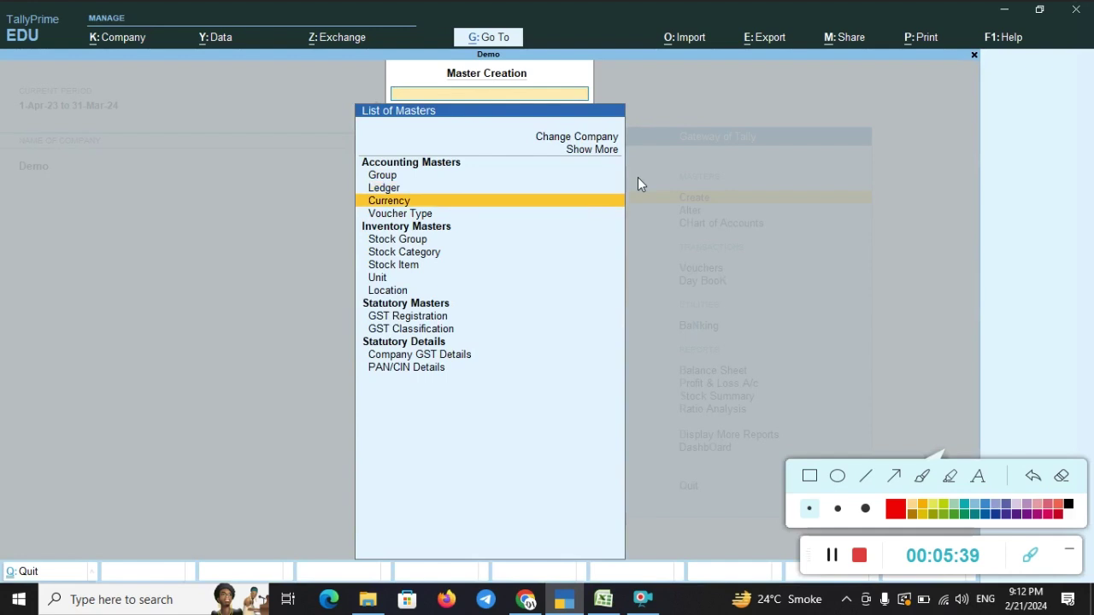
key(Up)
key(Return)
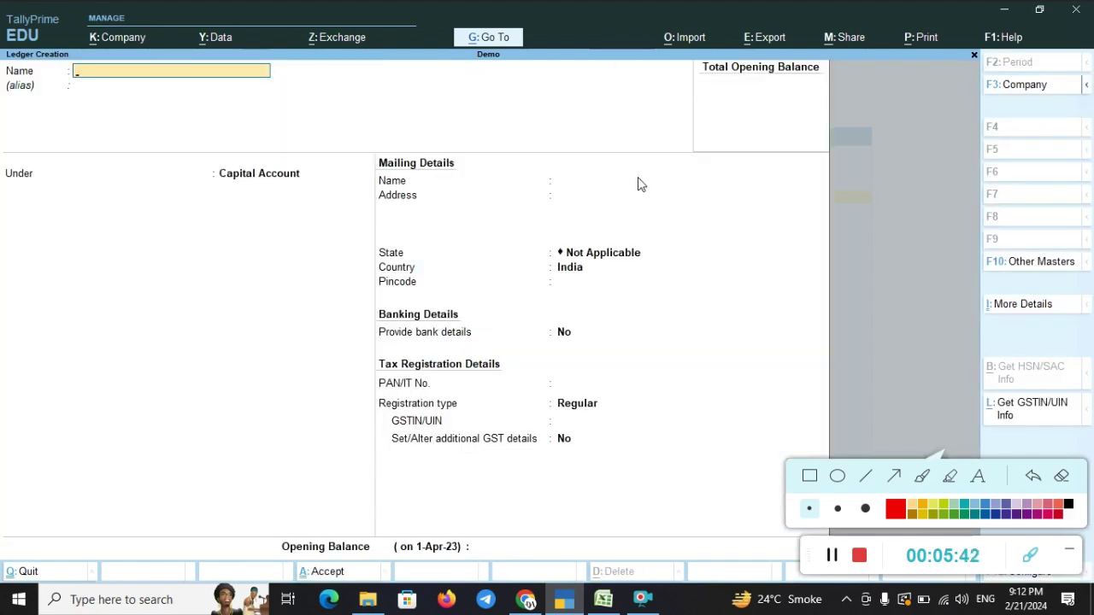
text(Xyz)
key(Return)
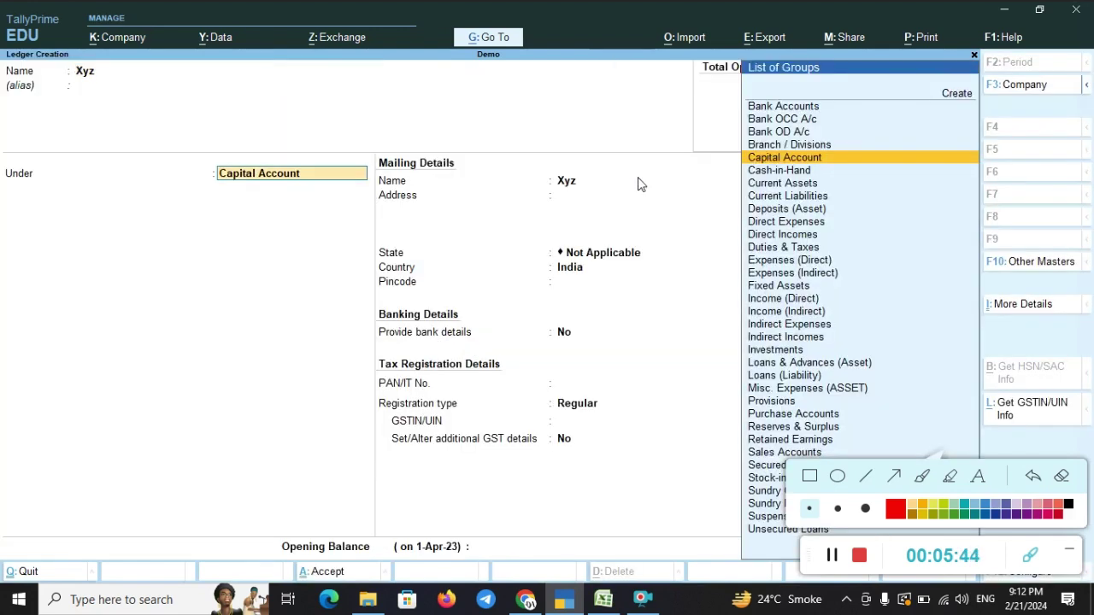
text(Sus)
key(Return)
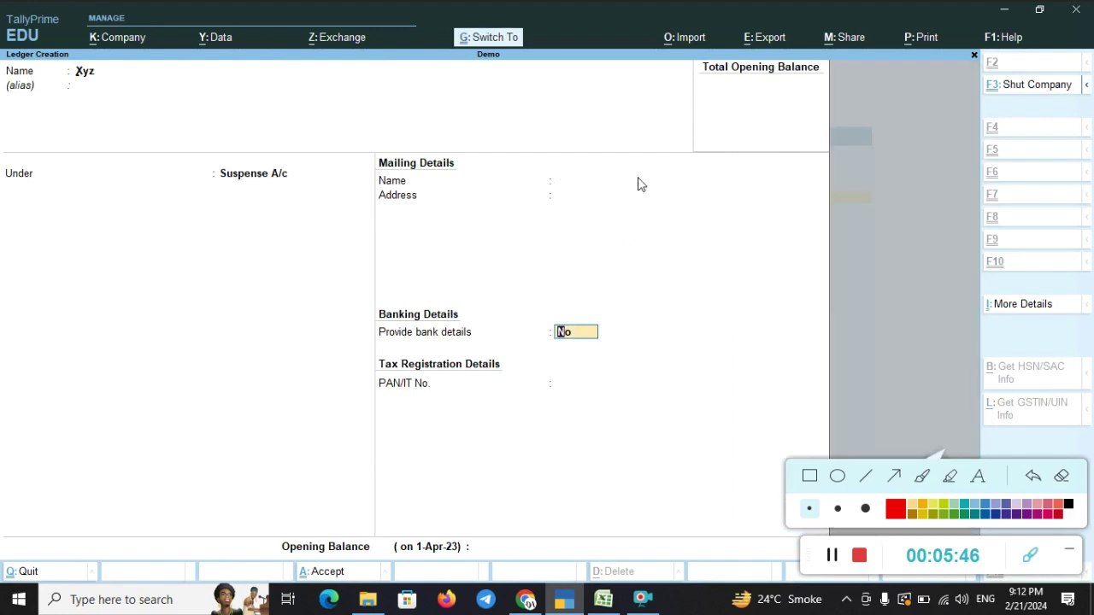
key(Return)
- Create Bank A/c under Bank Accounts with its account number, save, and exit to the Gateway
text(Bank)
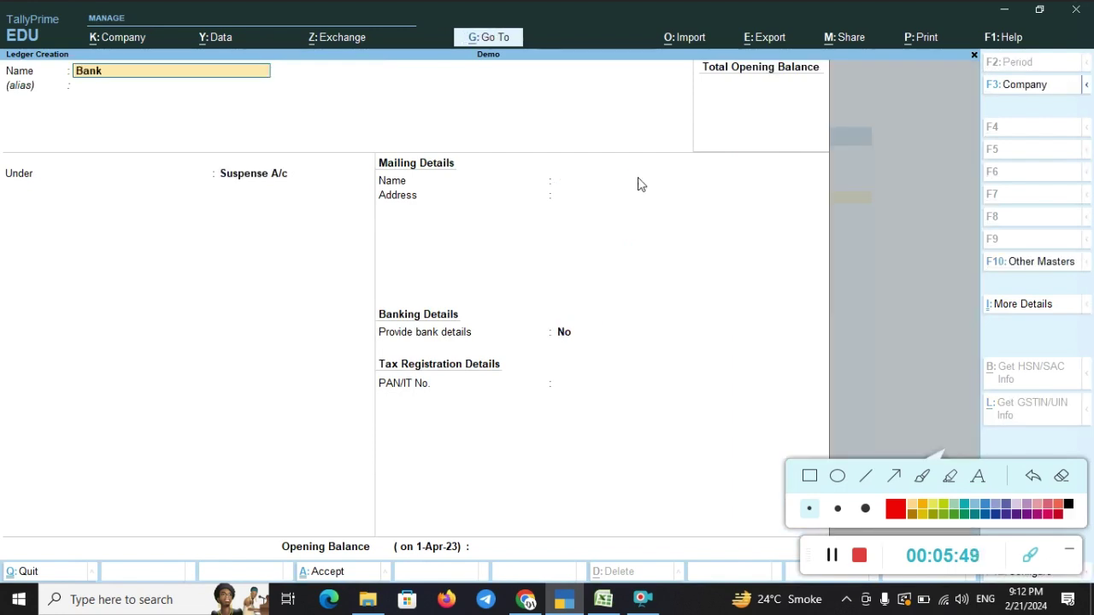
text( a/c)
key(Return)
text(Ban)
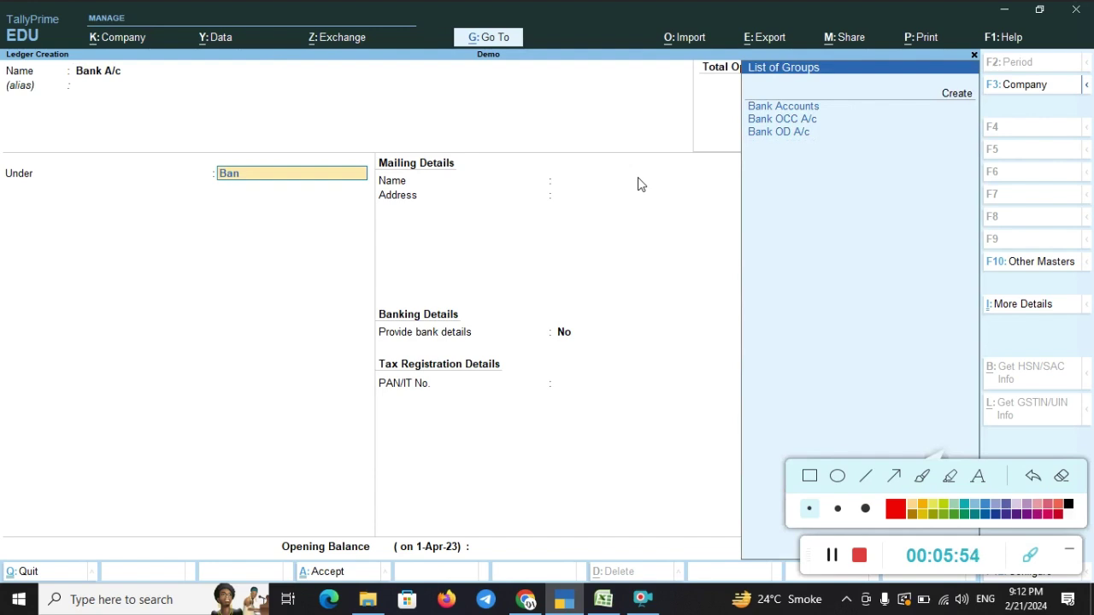
key(Return)
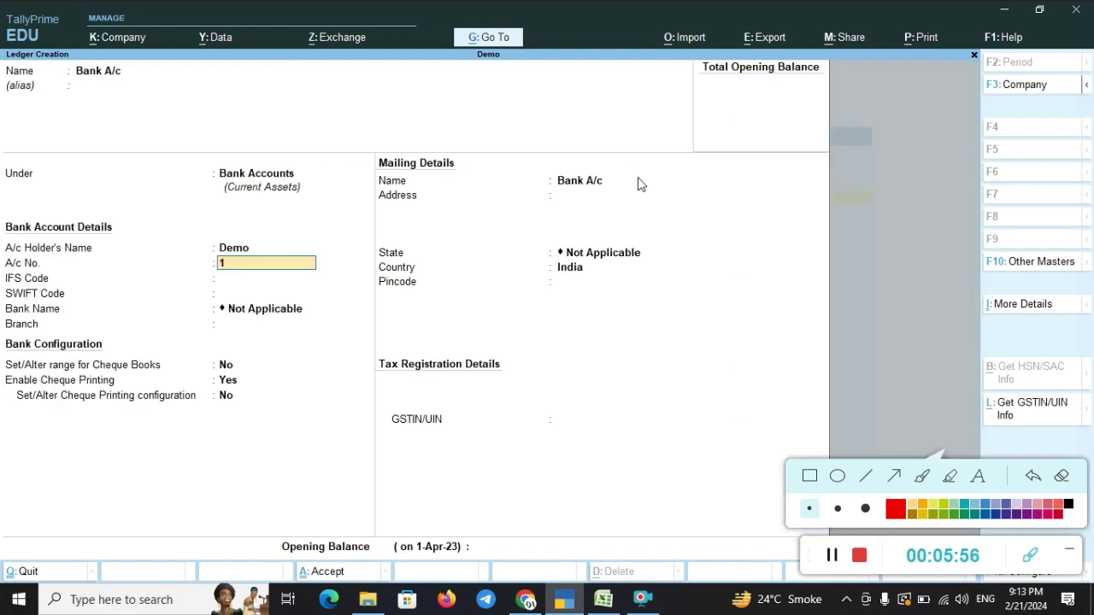
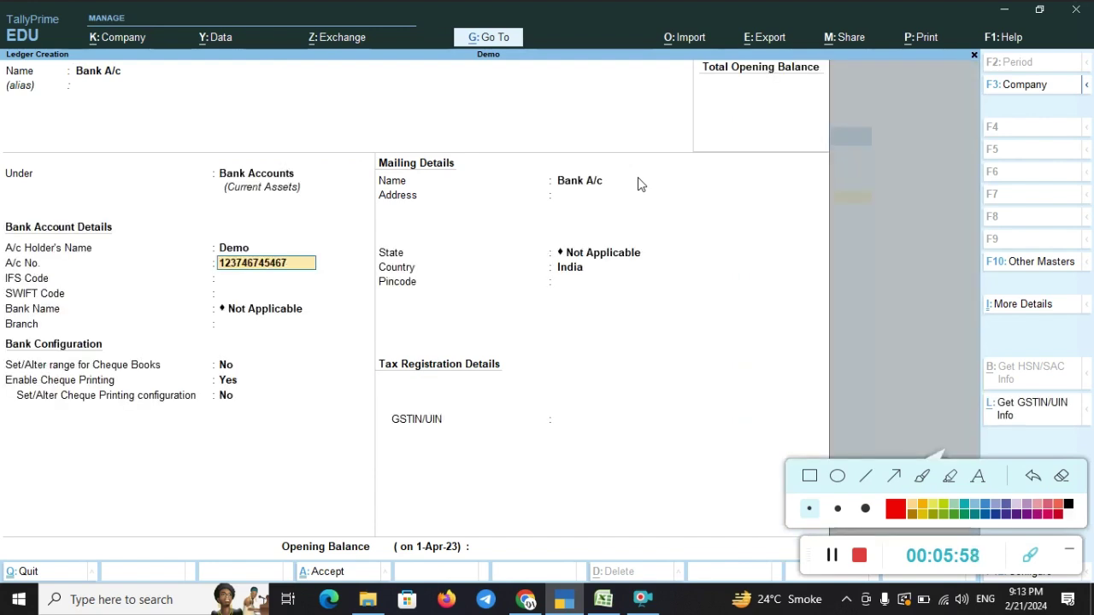
key(ctrl+a)
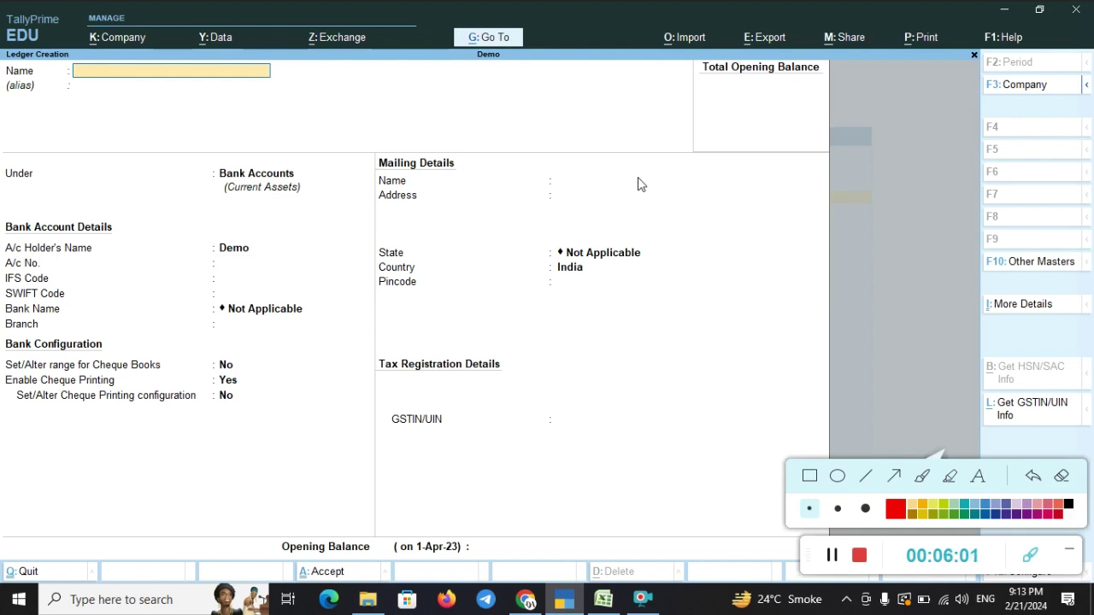
key(Escape)
key(y)
key(Escape)
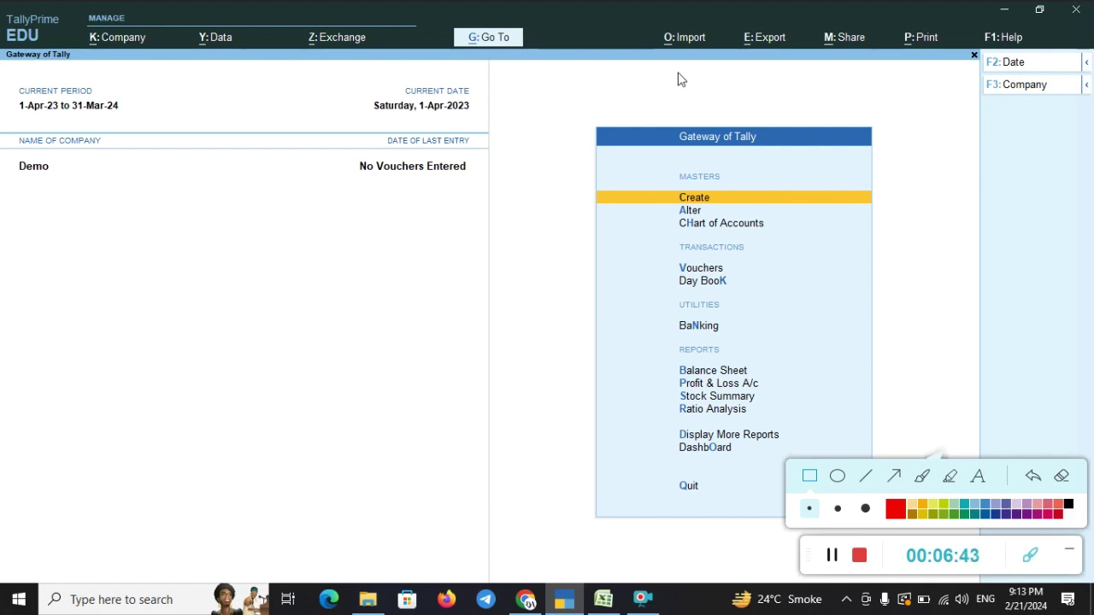
- Go through Import > Manage > Mapping Templates to the option for creating a Transactions template
mouse_move(671, 112)
mouse_down()
mouse_move(793, 159)
mouse_move(799, 151)
mouse_up()
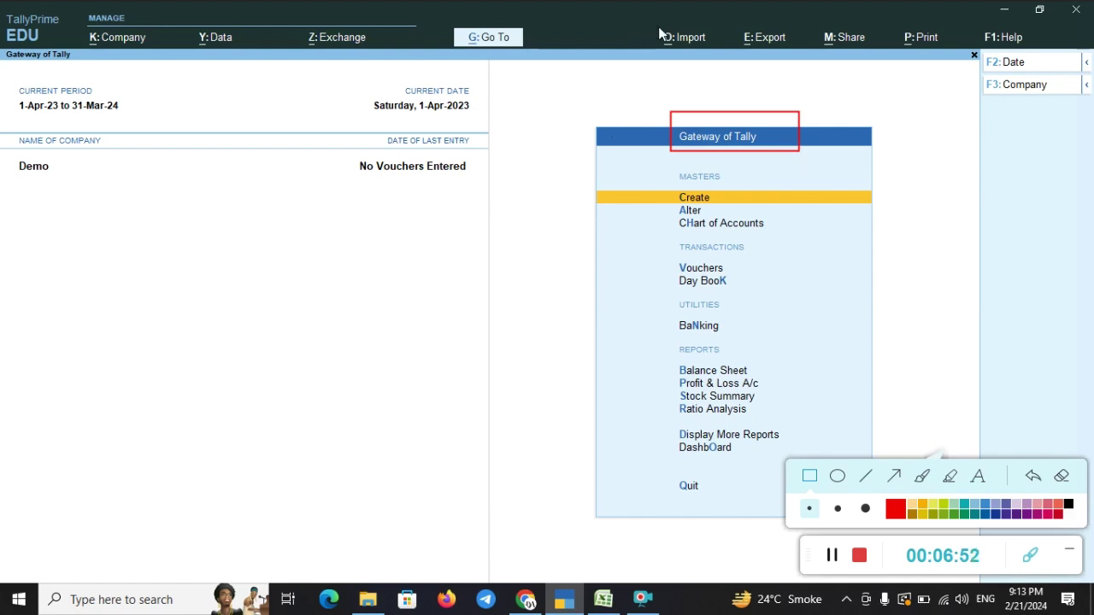
drag(655, 19, 733, 55)
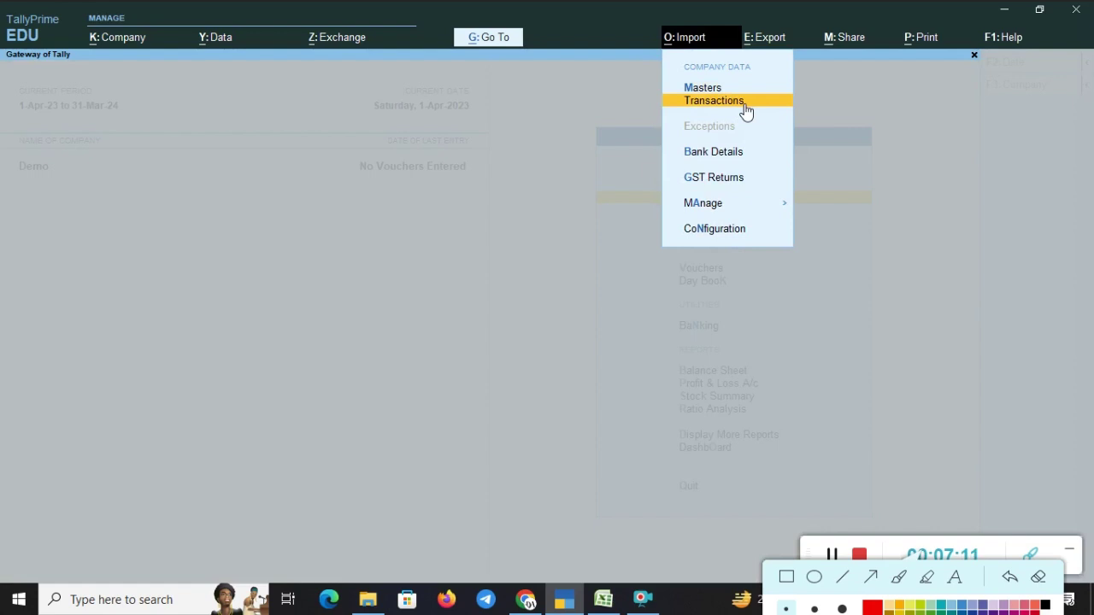
key(Down)
key(Down)
key(Down)
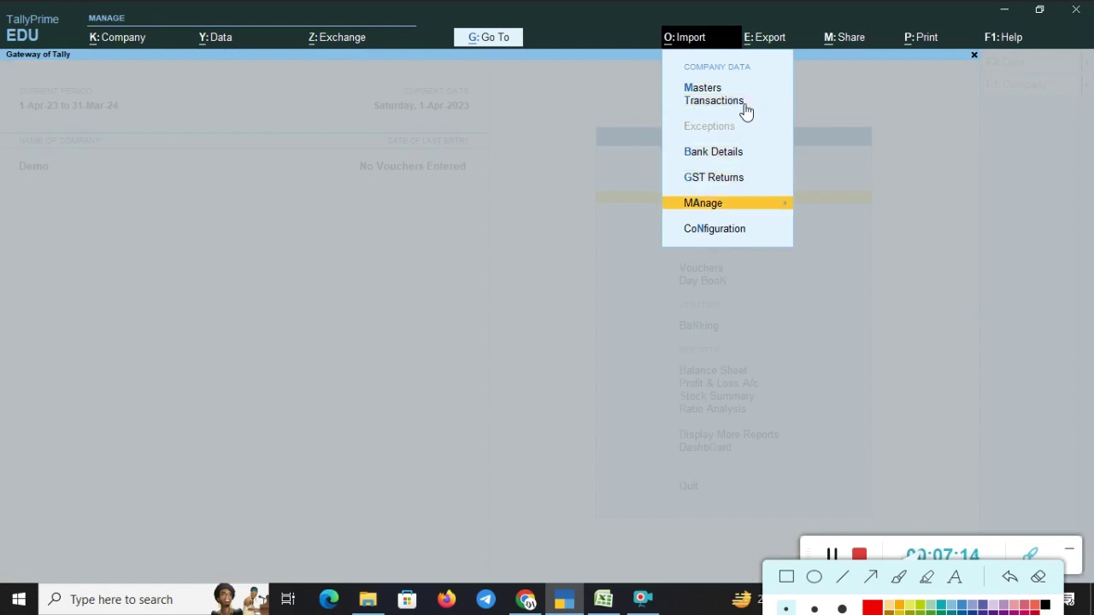
key(Return)
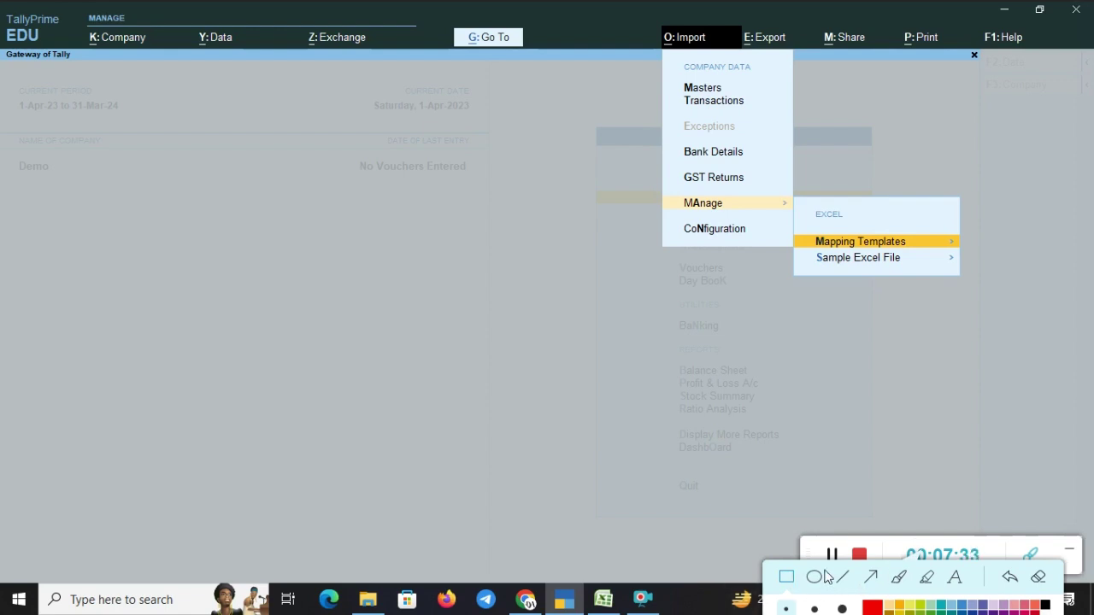
key(Return)
key(Down)
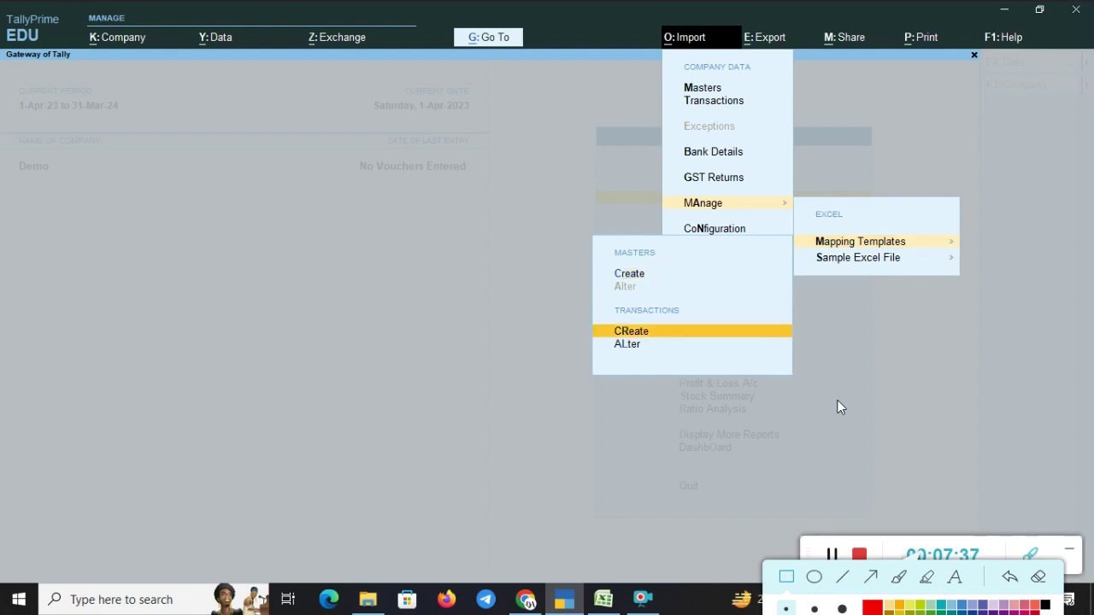
key(Down)
key(Up)
- Select bank (2).xlsx from Downloads and its Sheet1 worksheet to open the mapping form
key(Return)
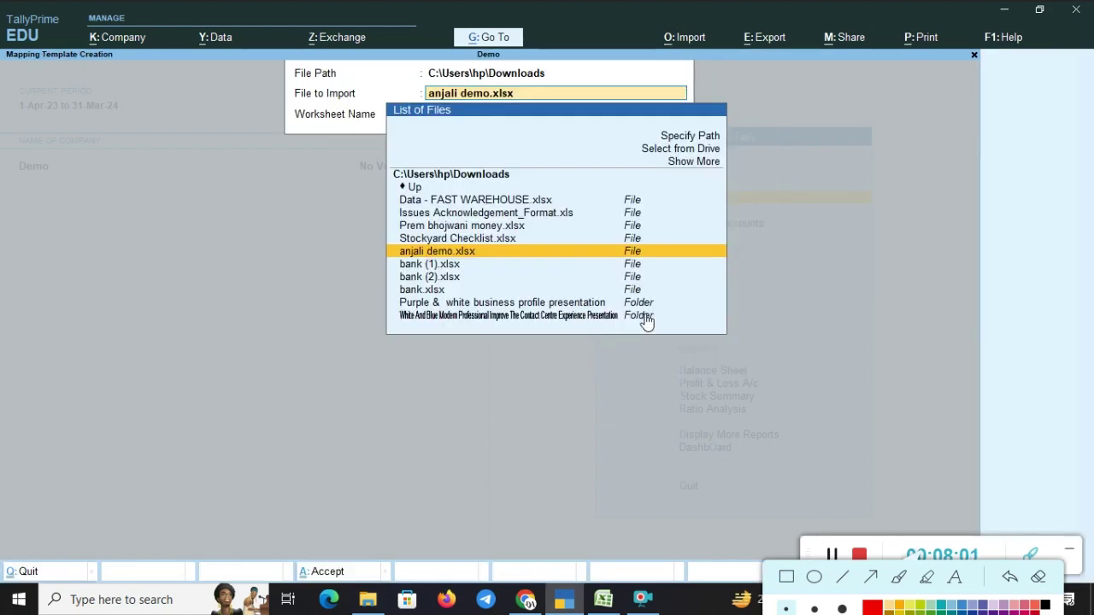
key(Down)
key(Down)
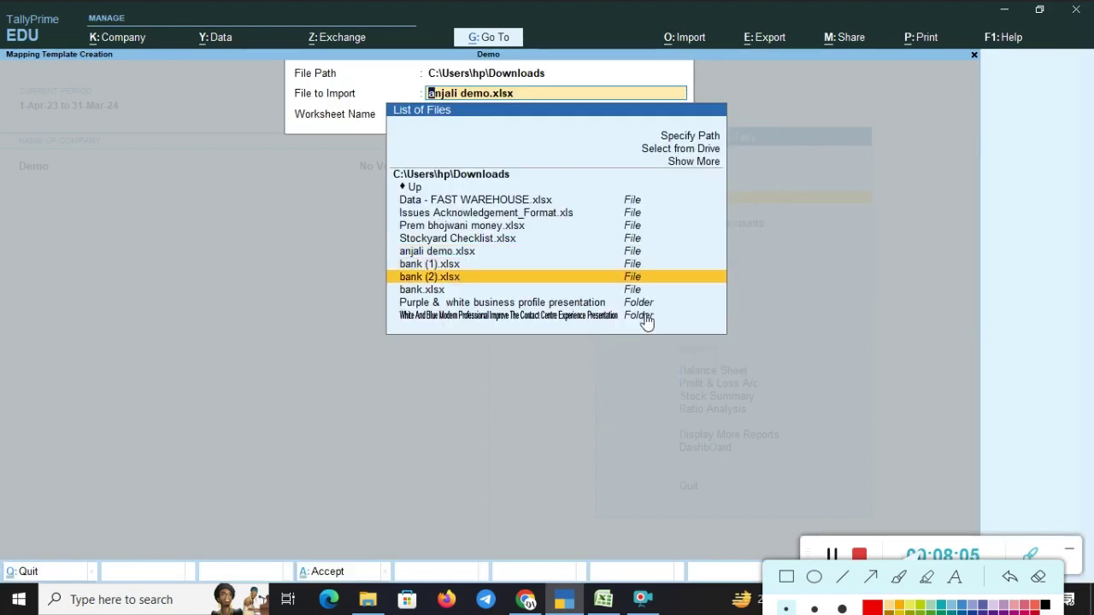
key(alt+Tab)
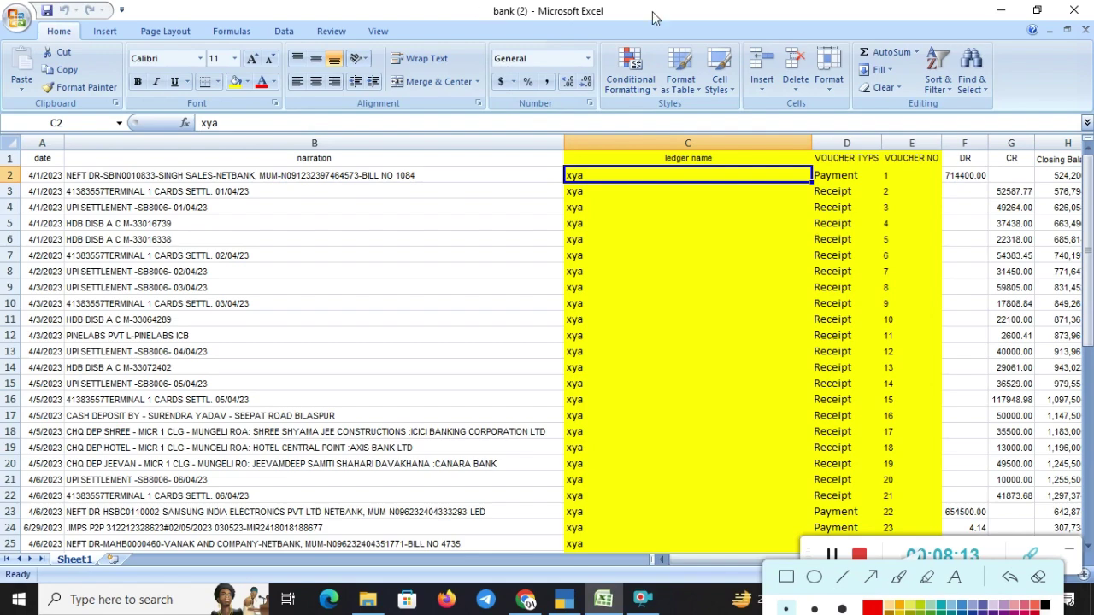
key(alt+Tab)
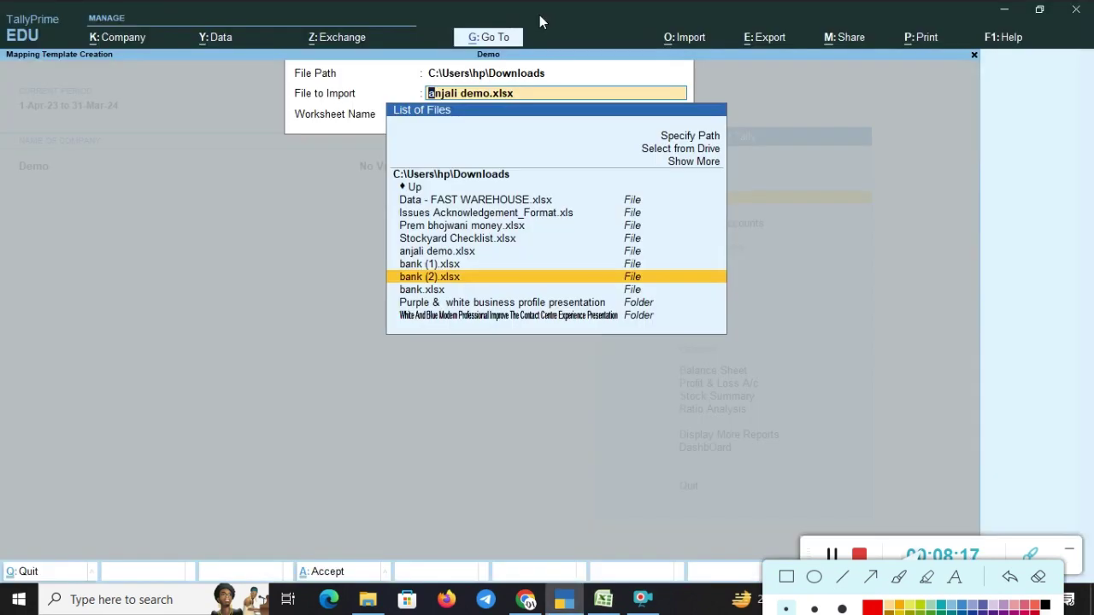
key(Return)
key(alt+Tab)
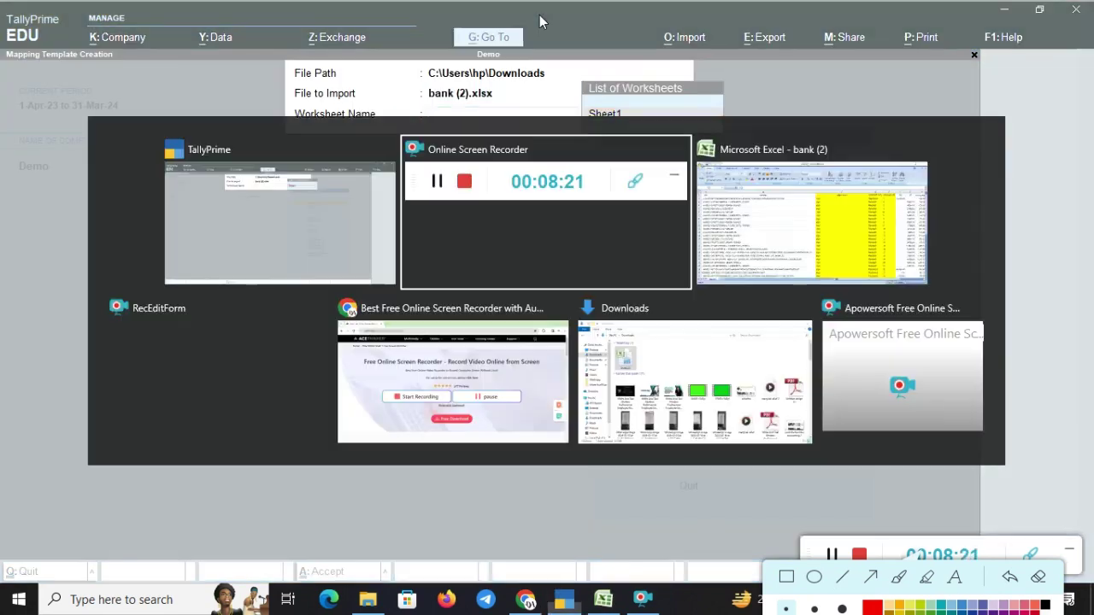
click(1034, 559)
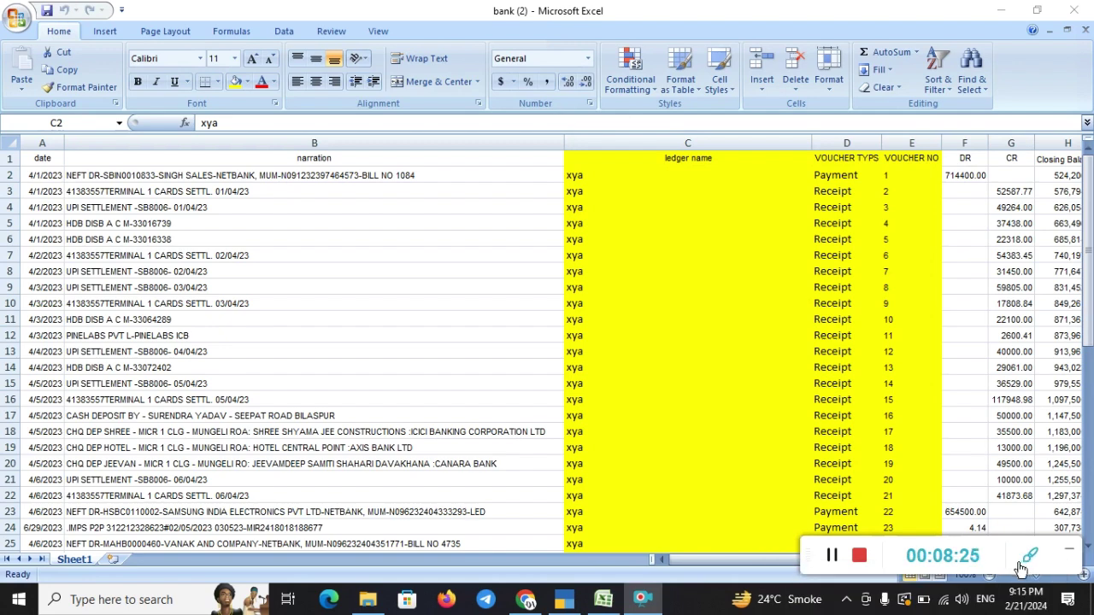
click(1028, 560)
click(901, 602)
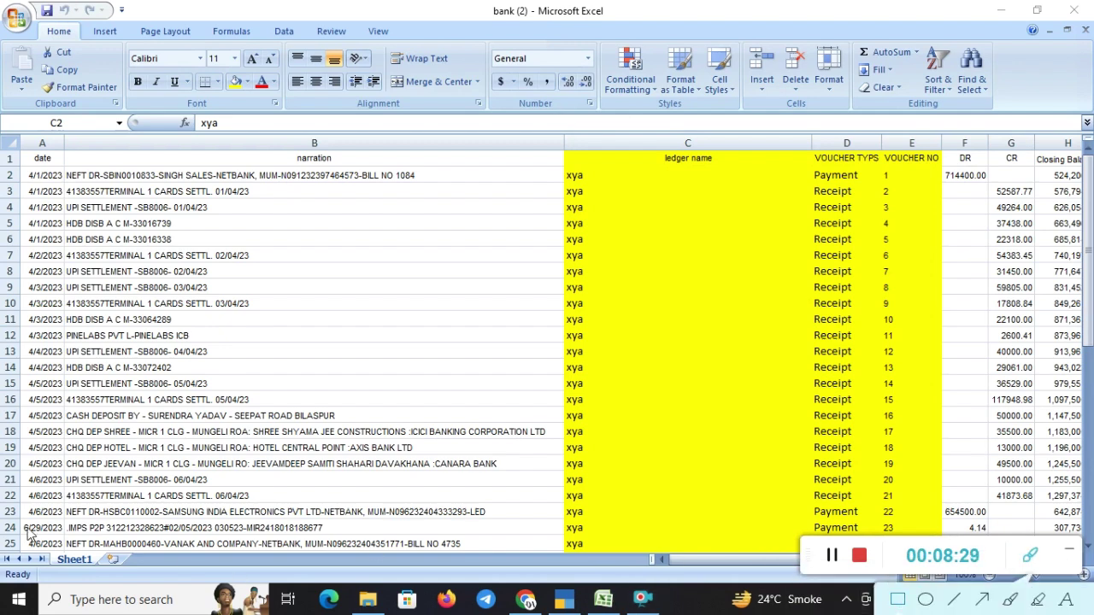
drag(25, 526, 145, 582)
key(alt+Tab)
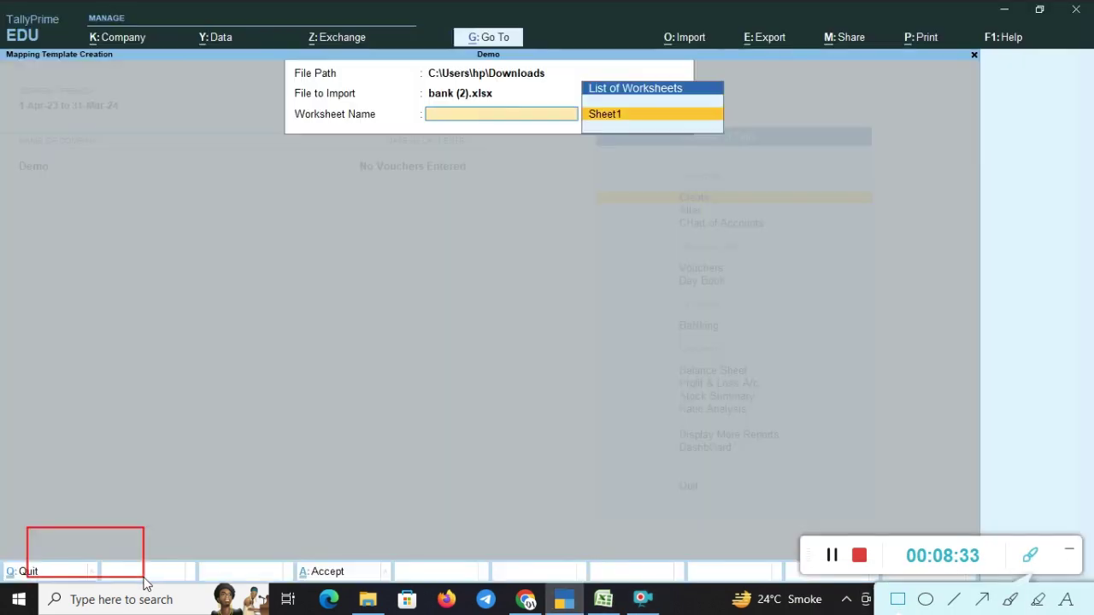
key(Return)
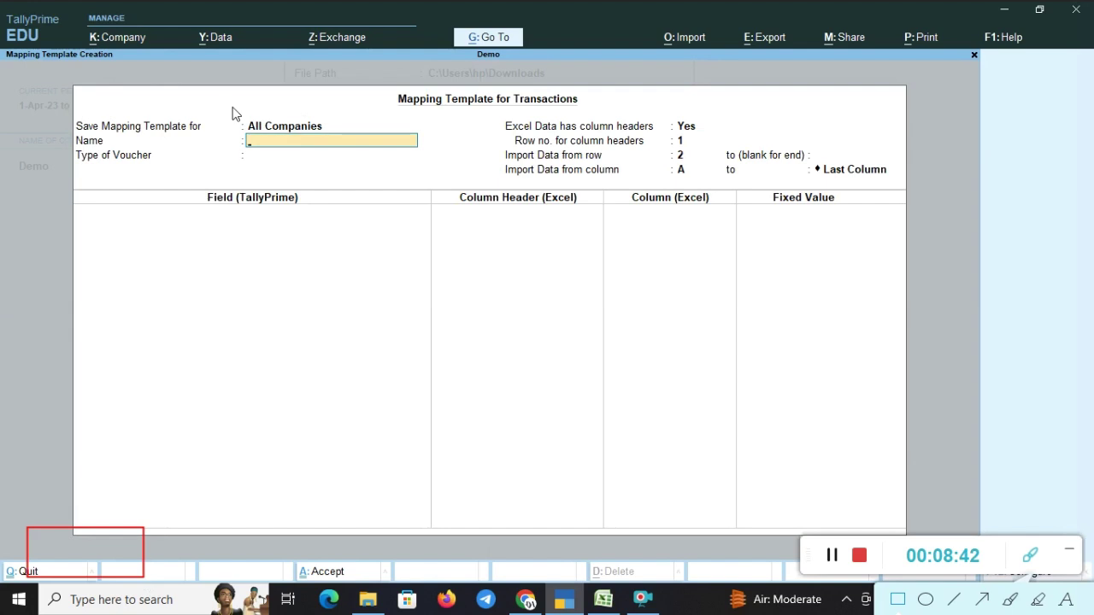
- Keep All Companies, name the template 'Demo Import Excel', and choose Accounting Vouchers as voucher type
mouse_move(230, 107)
mouse_down()
mouse_move(309, 150)
mouse_move(355, 146)
mouse_up()
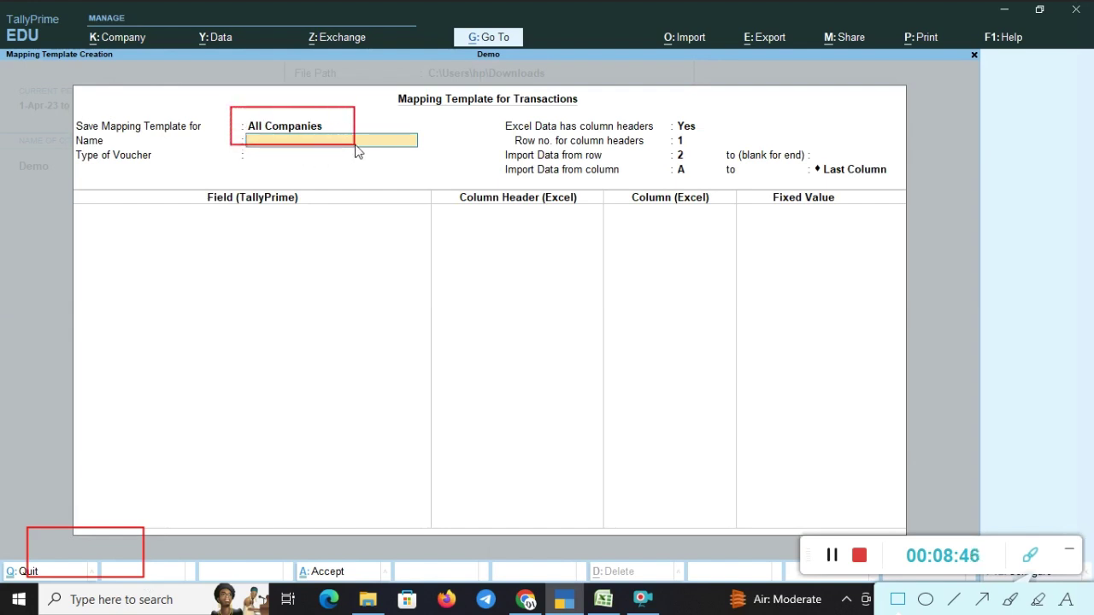
key(Up)
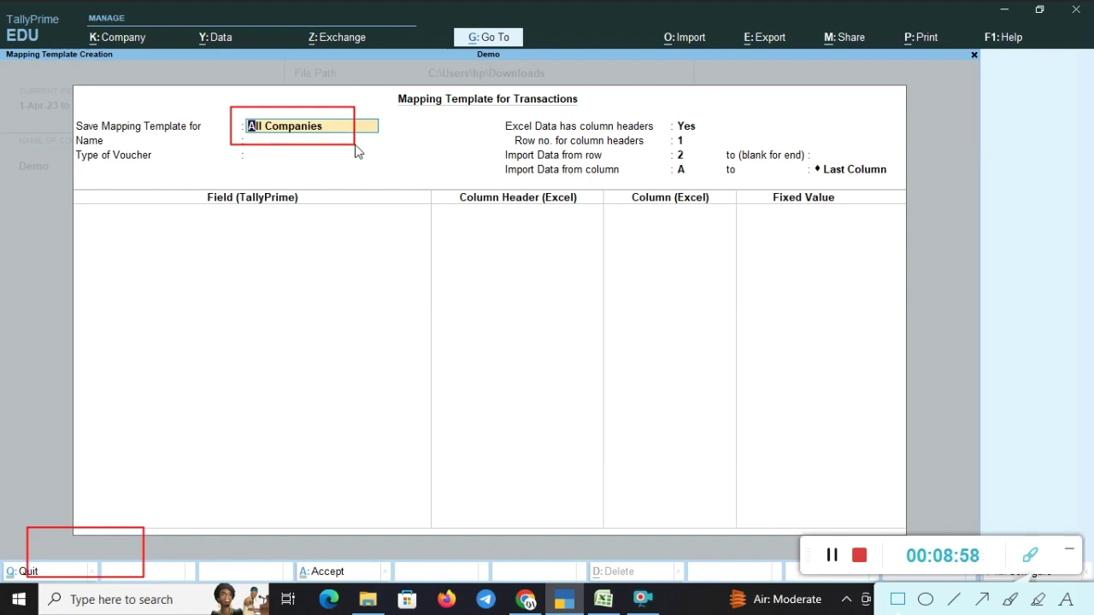
key(Return)
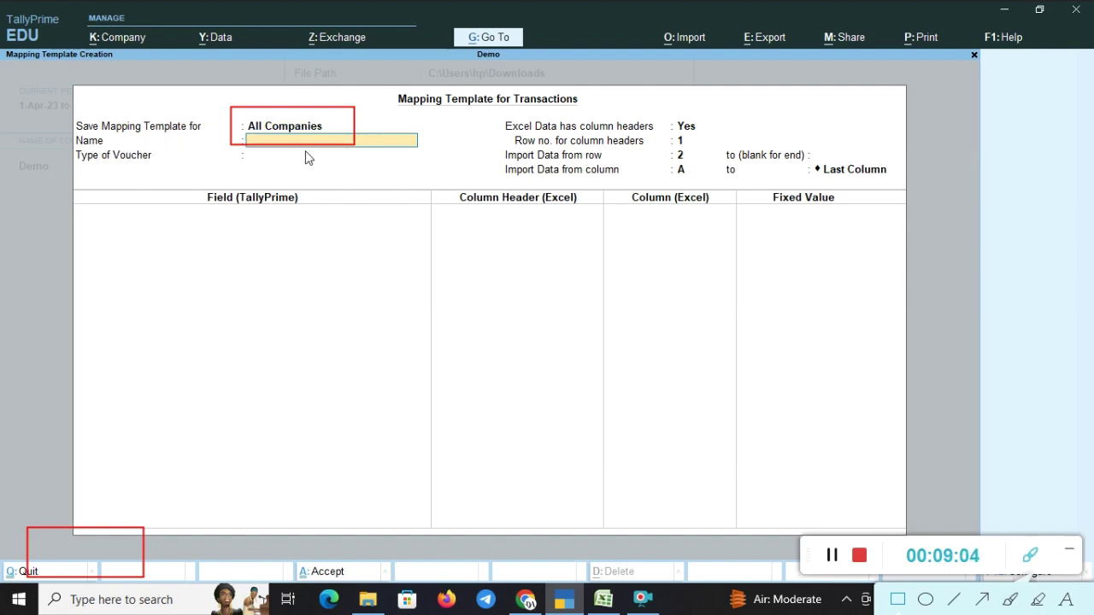
text(Demo Import Excel)
key(Return)
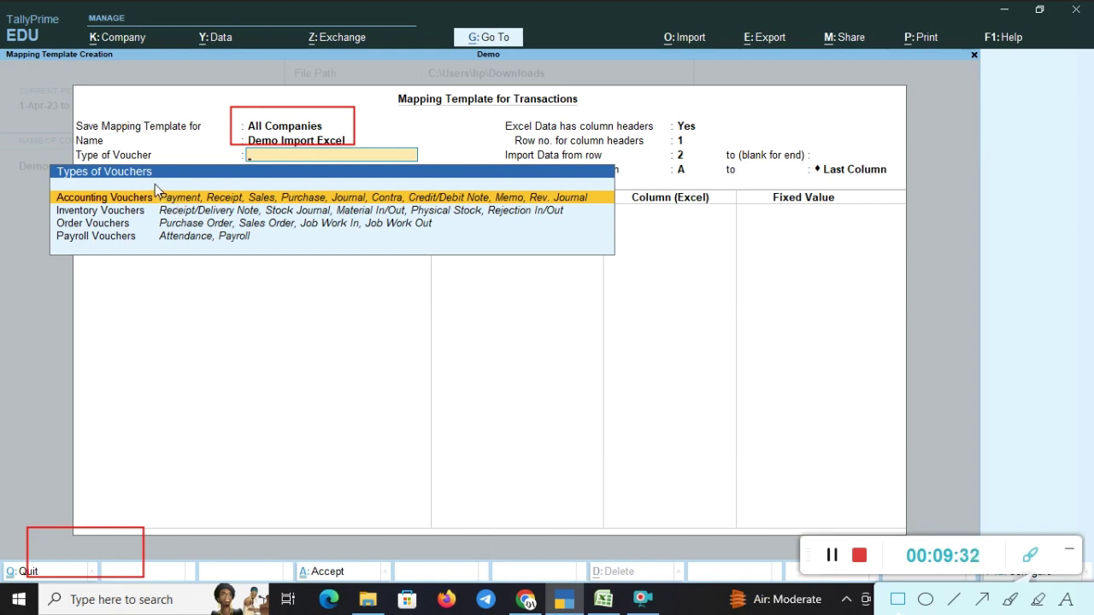
mouse_move(155, 184)
mouse_down()
mouse_move(213, 212)
mouse_move(604, 217)
mouse_up()
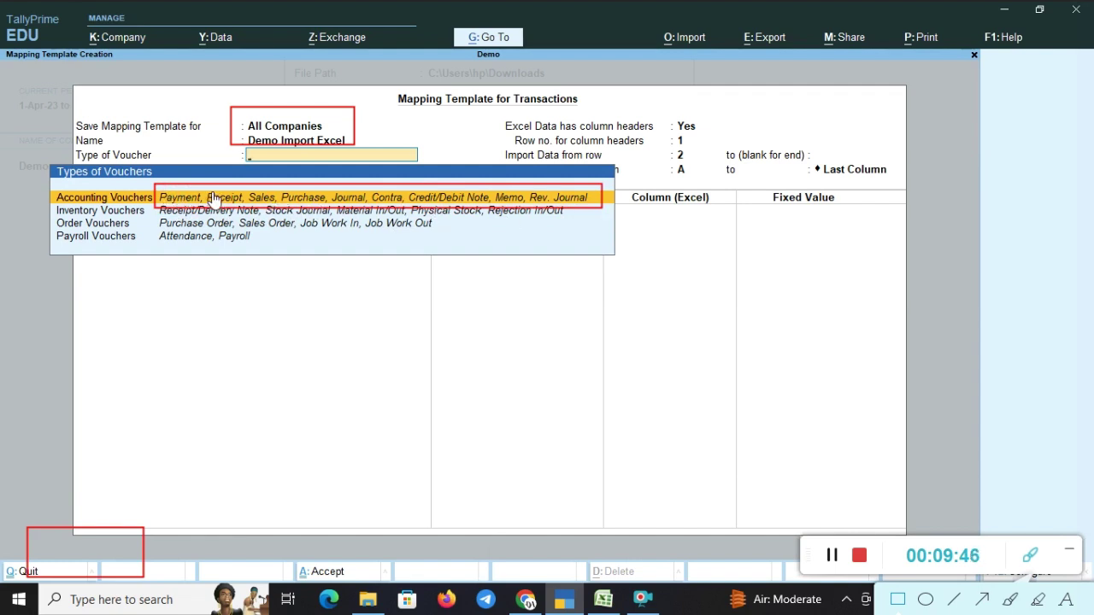
click(213, 199)
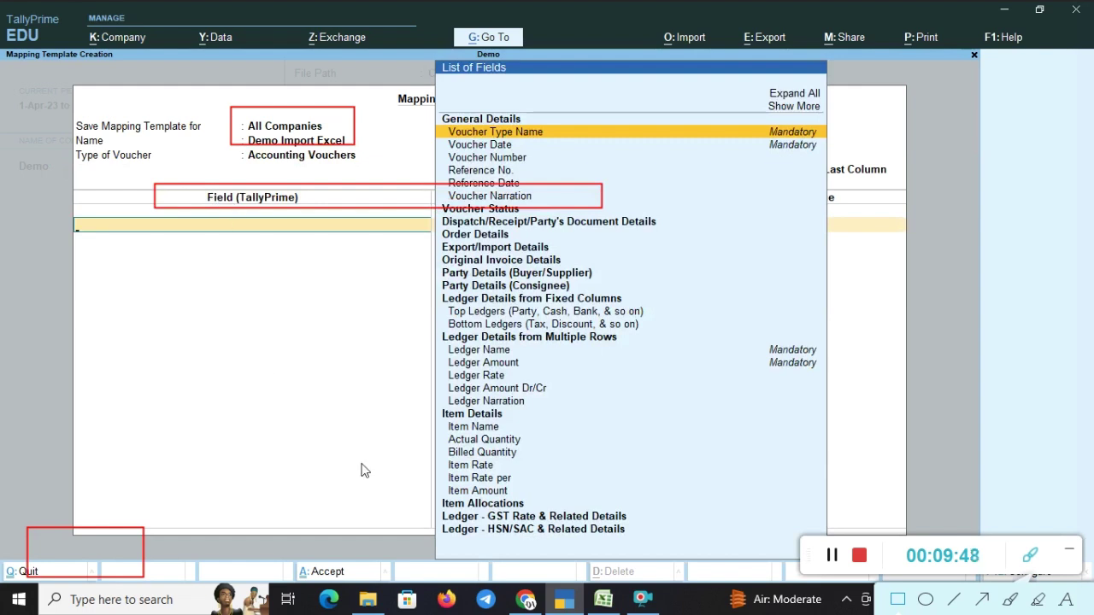
- Add Voucher Type Name as the first field and compare it with Excel's VOUCHER TYPS header
drag(1025, 584, 950, 584)
click(1073, 601)
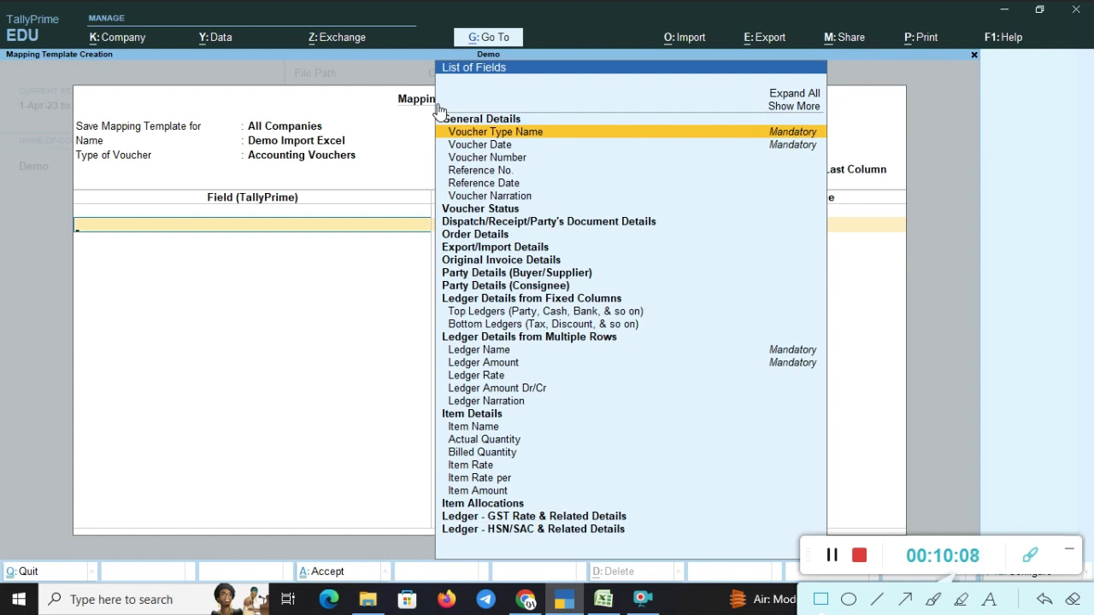
key(Return)
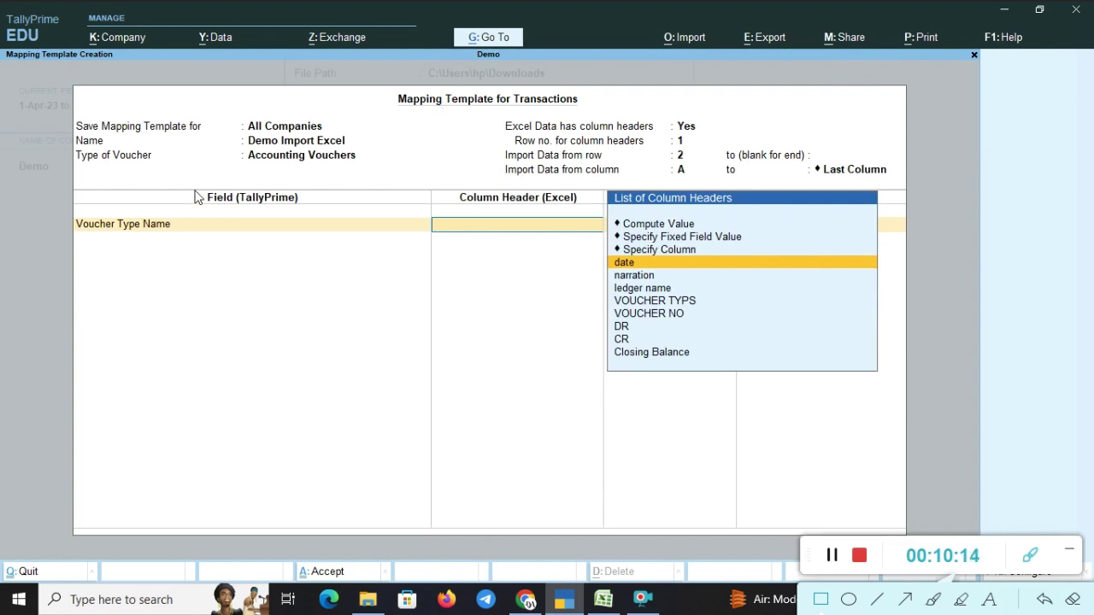
mouse_move(194, 185)
mouse_down()
mouse_move(334, 223)
mouse_move(320, 216)
mouse_up()
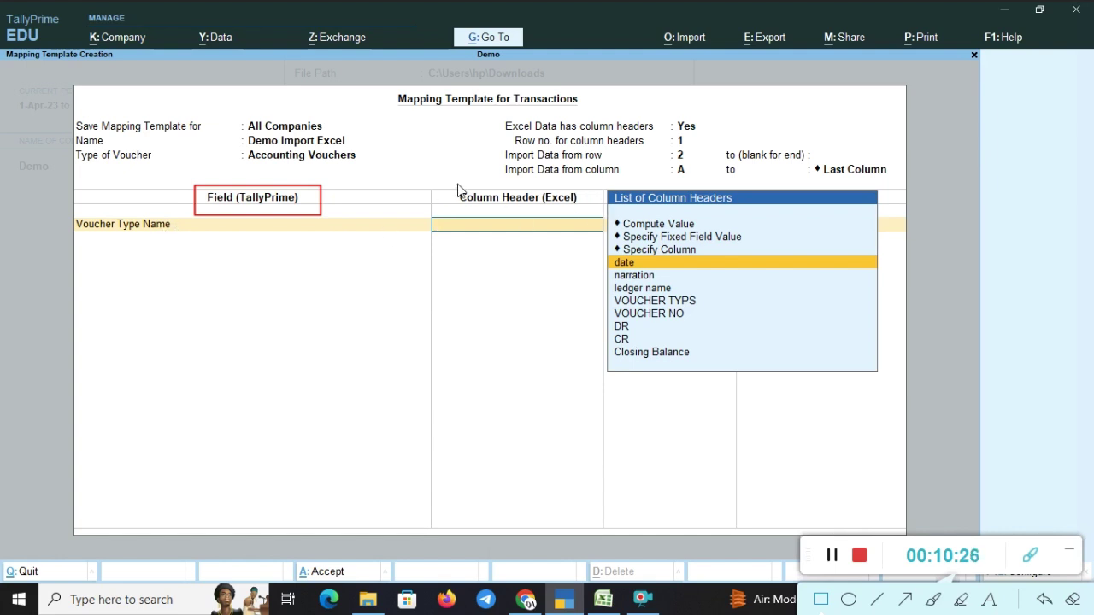
mouse_move(453, 181)
mouse_down()
mouse_move(552, 227)
mouse_move(603, 220)
mouse_move(588, 220)
mouse_up()
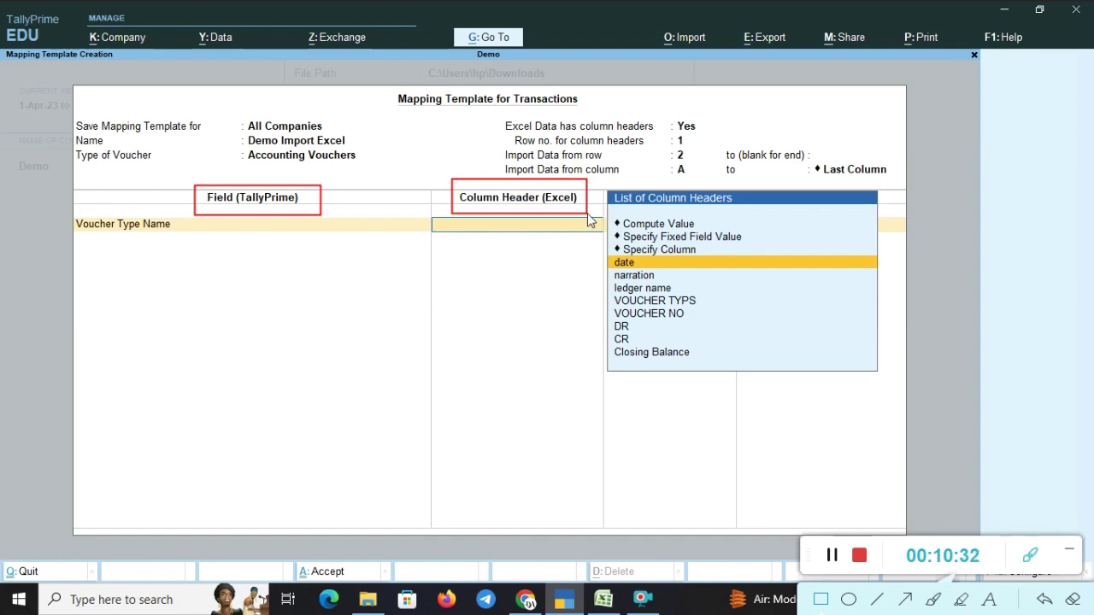
key(alt+Tab)
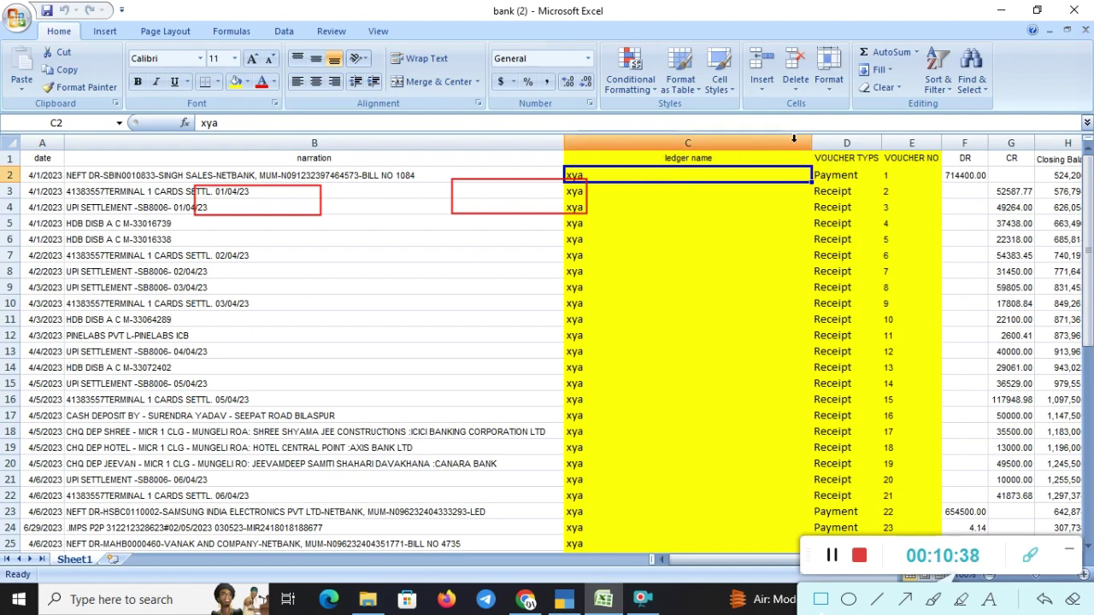
drag(793, 139, 887, 173)
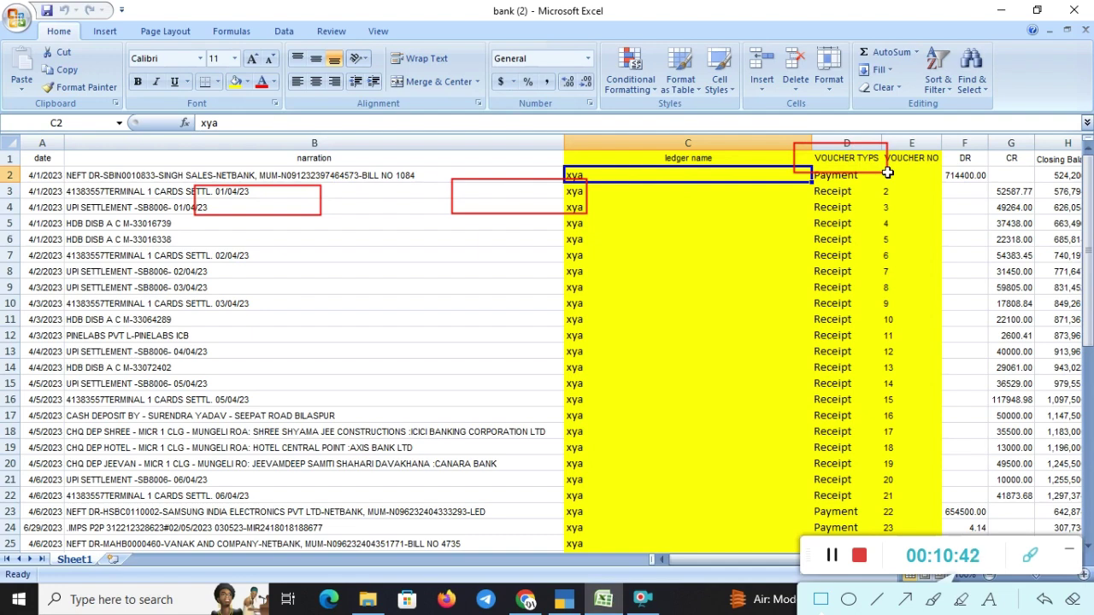
key(alt+Tab)
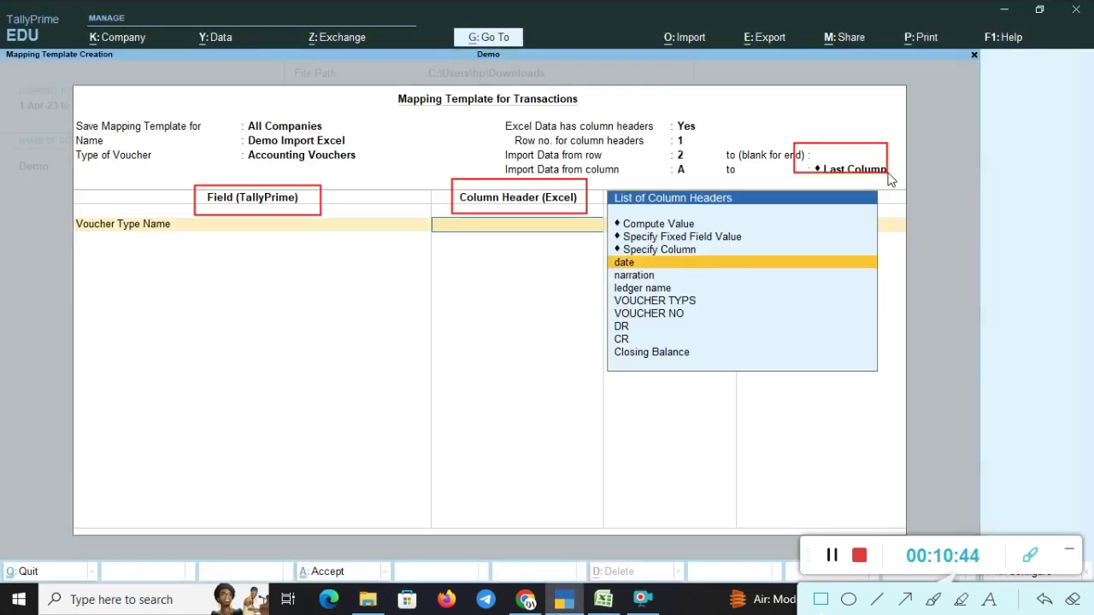
- Map Voucher Type Name to VOUCHER TYPS and add Voucher Date for the date column
key(Down)
key(Down)
key(Down)
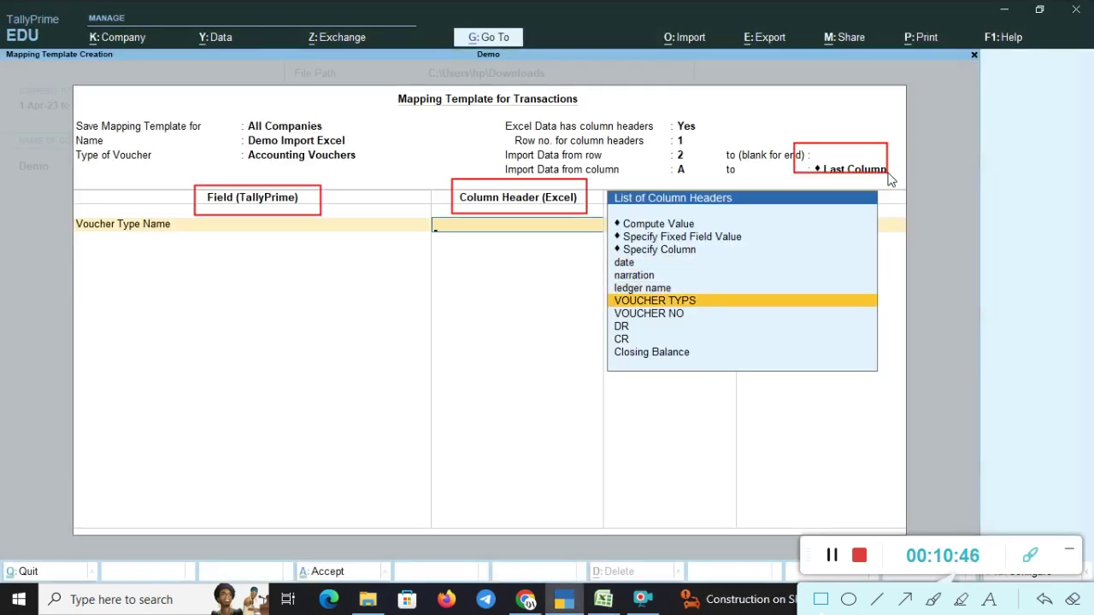
key(Return)
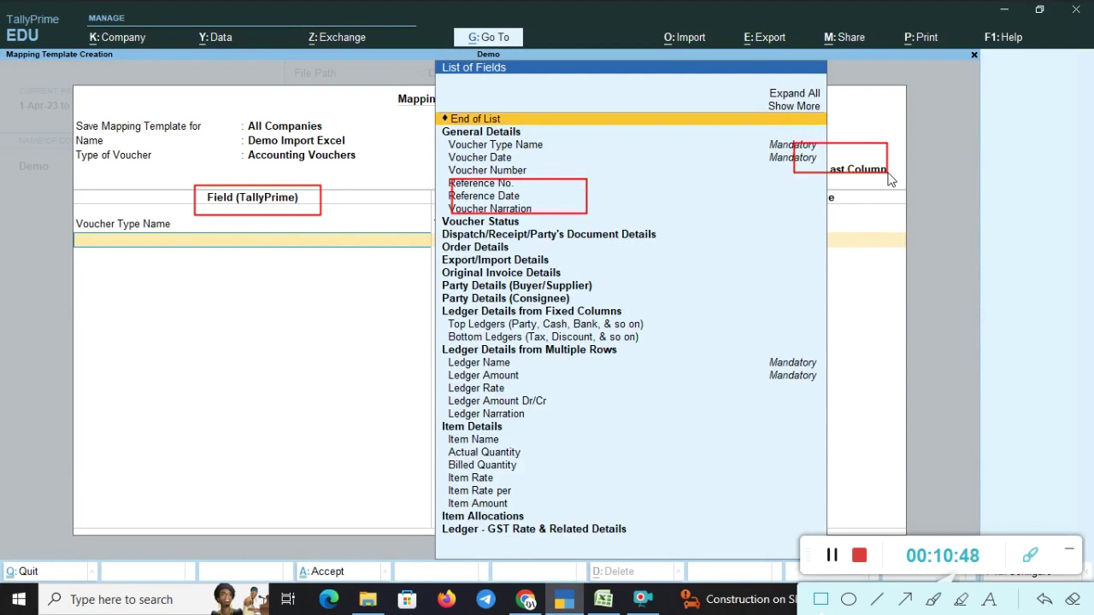
click(1076, 606)
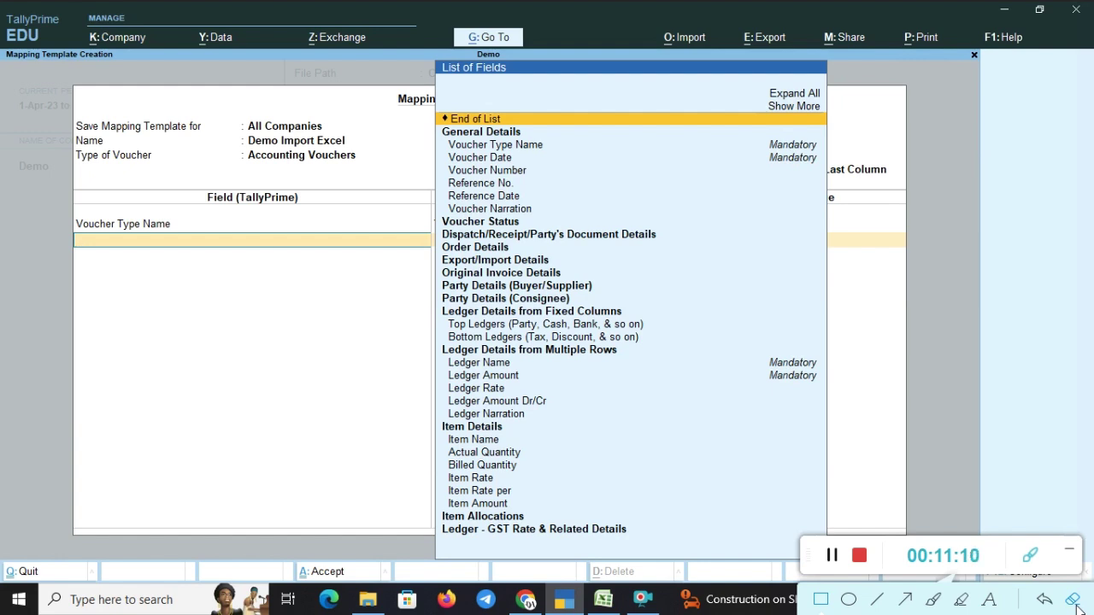
key(Down)
key(Down)
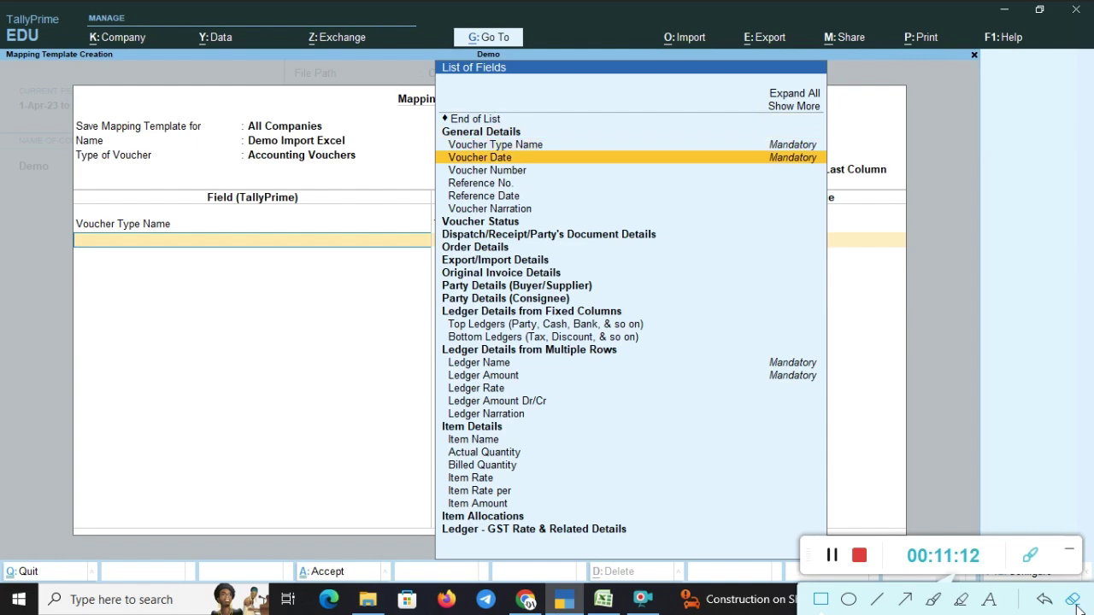
key(Return)
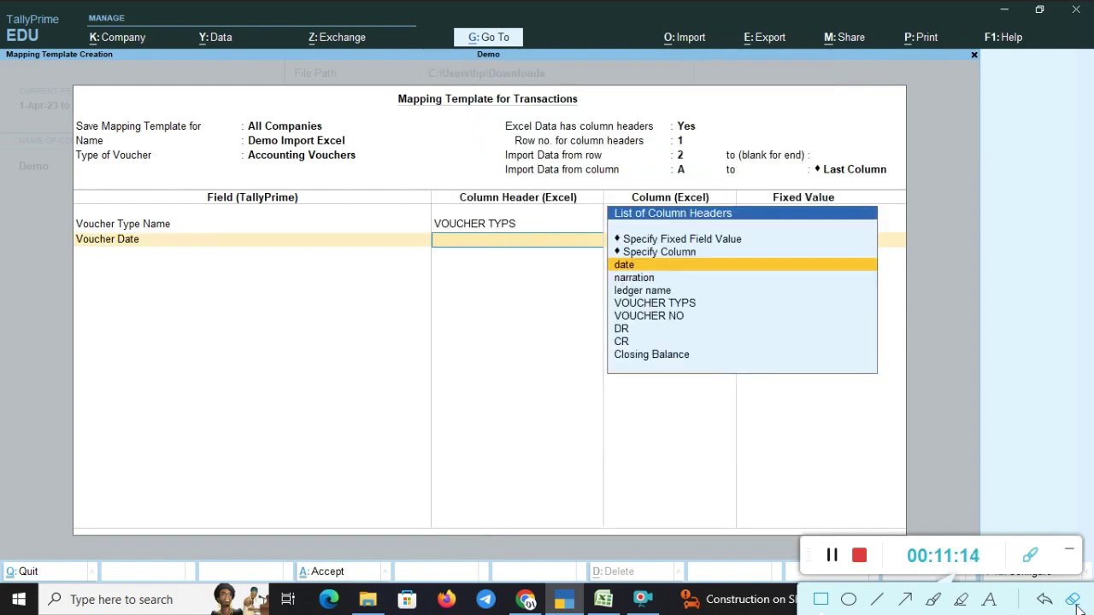
key(Escape)
key(alt+Tab)
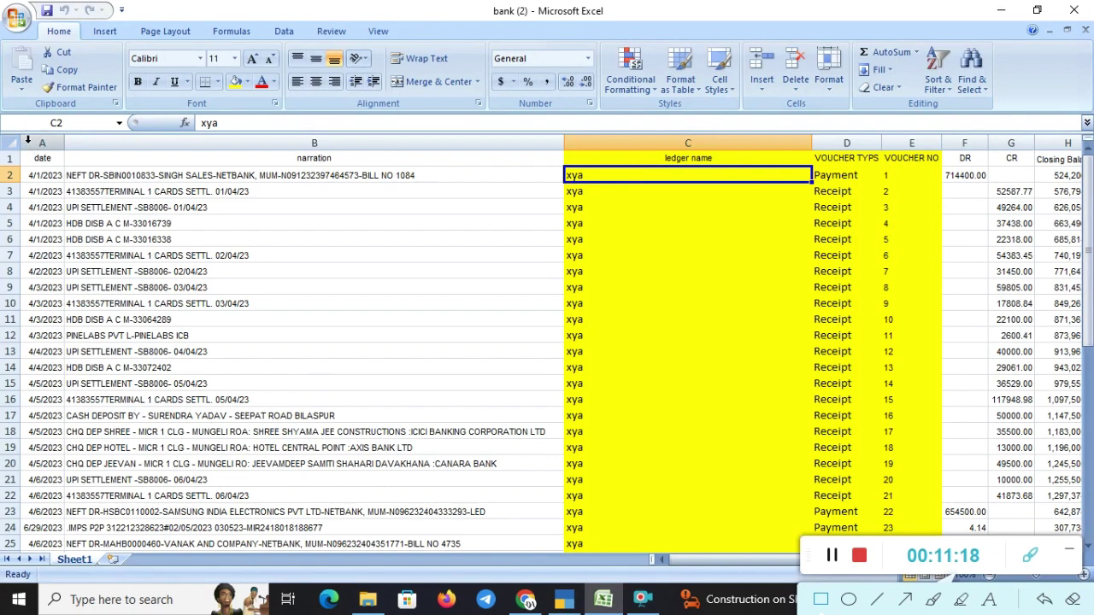
drag(25, 142, 86, 179)
key(alt+Tab)
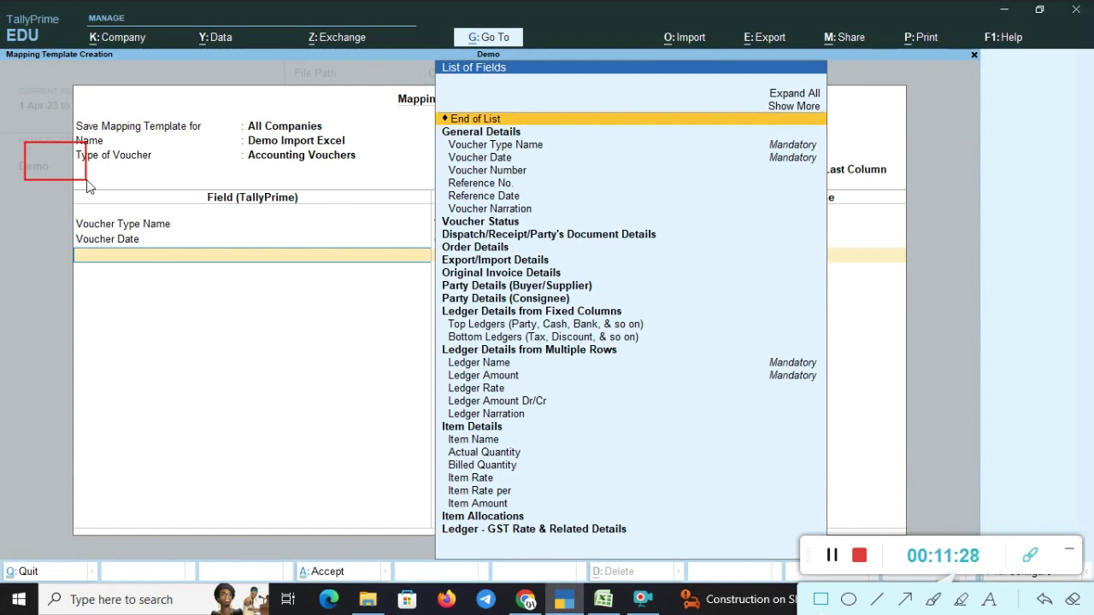
- Add Voucher Number and map it to the VOUCHER NO column
key(Down)
key(Down)
key(Down)
key(Down)
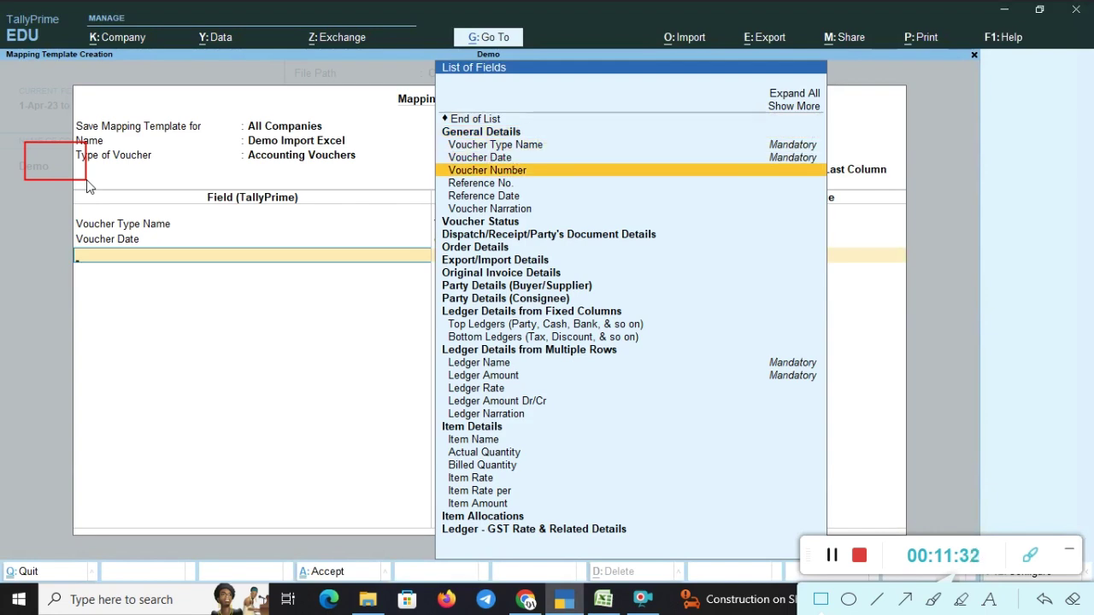
key(Return)
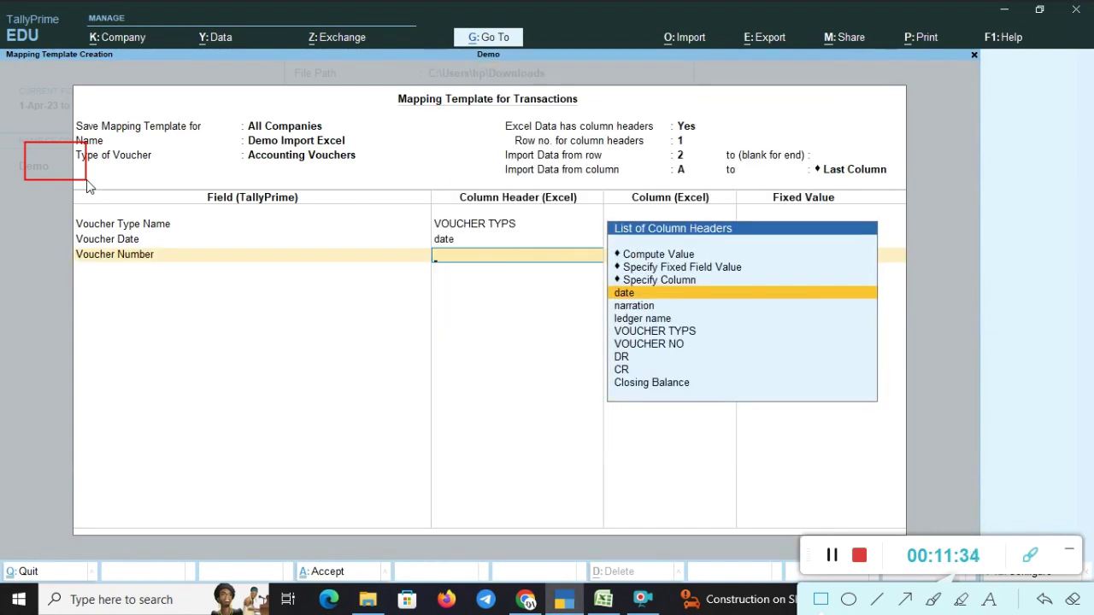
key(alt+Tab)
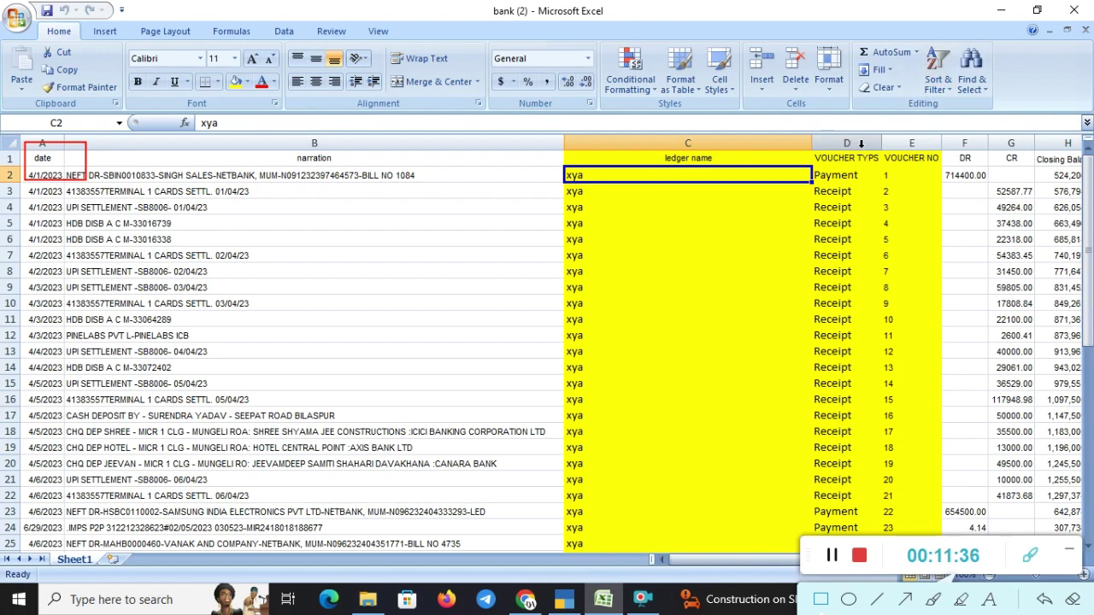
drag(864, 142, 954, 177)
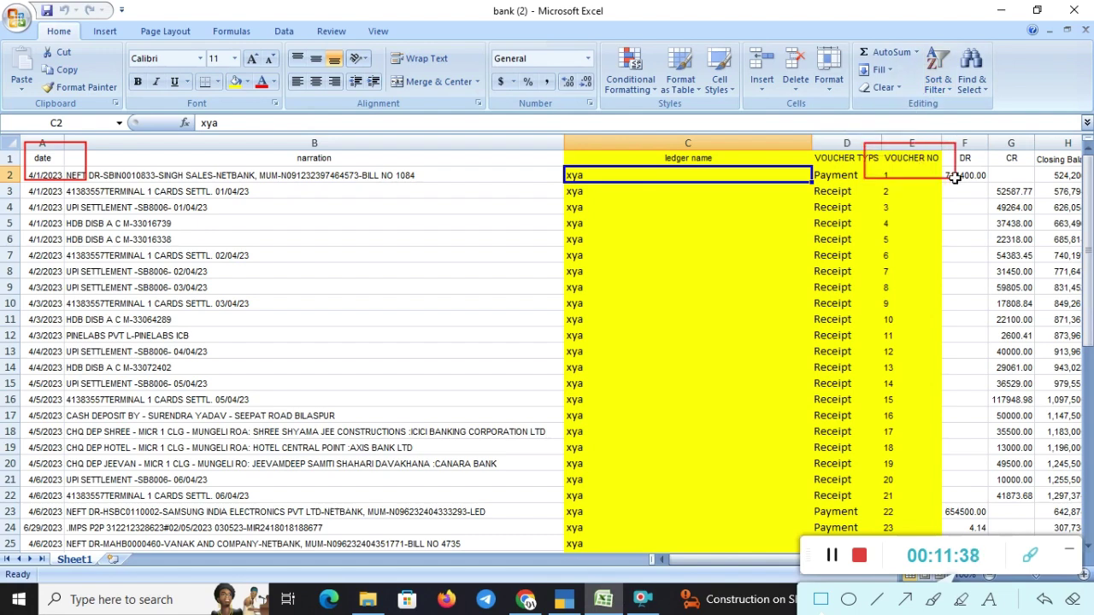
key(alt+Tab)
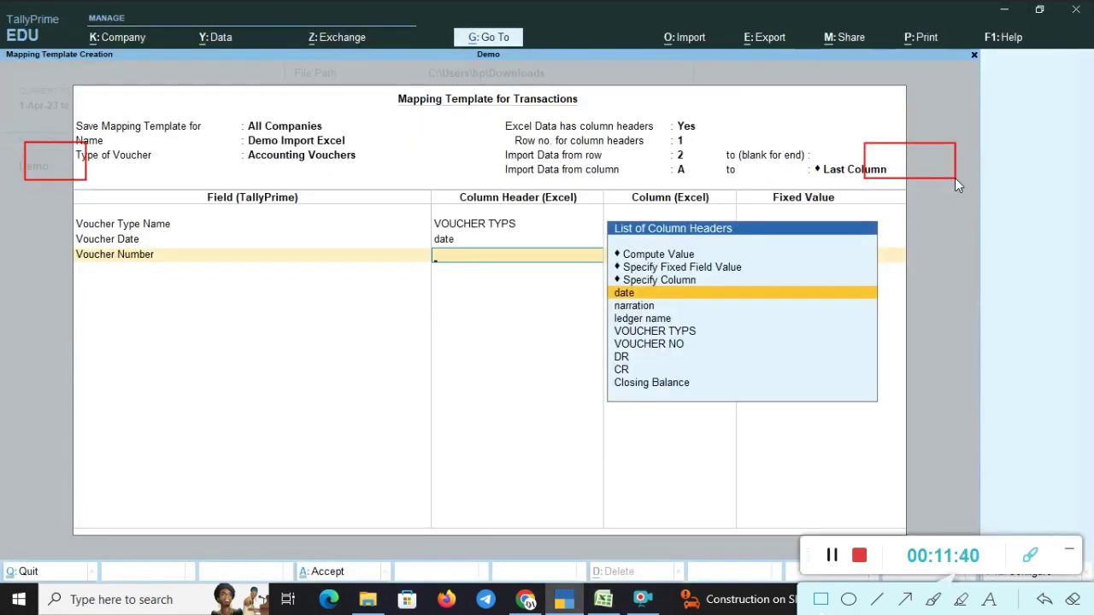
key(Down)
key(Down)
key(Down)
key(Down)
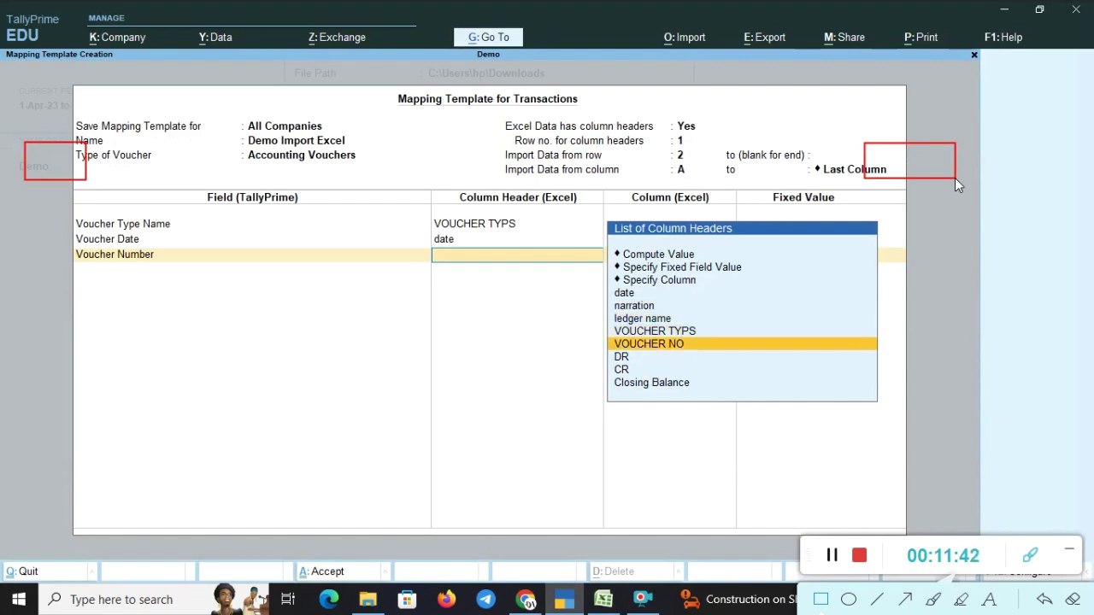
key(Return)
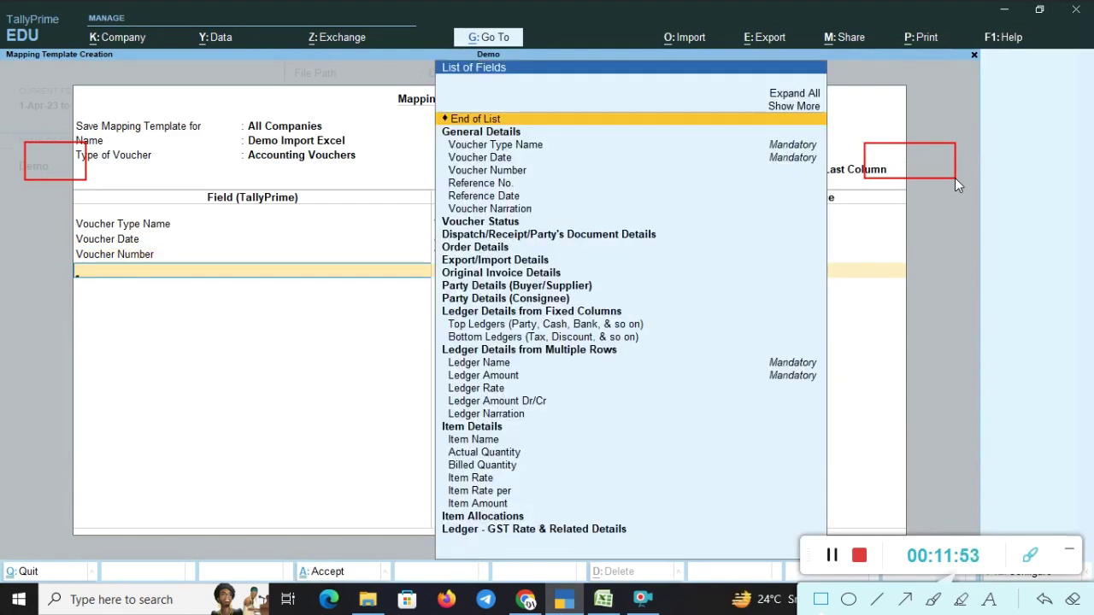
- Add Voucher Narration and map it to the narration column
key(Down)
key(Down)
key(Down)
key(Down)
key(Down)
key(Down)
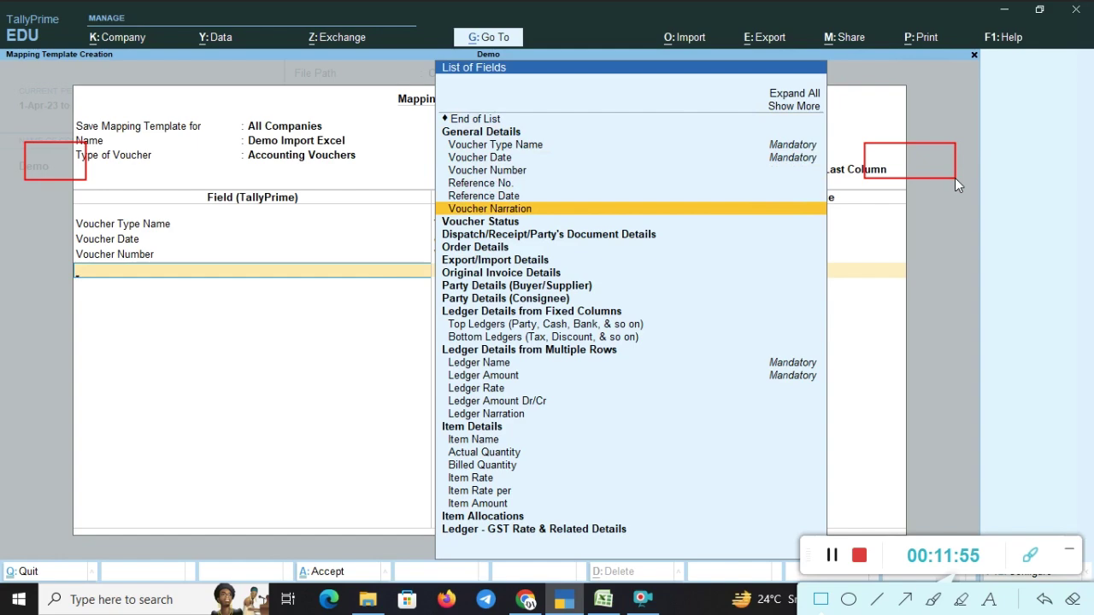
key(Return)
key(alt+Tab)
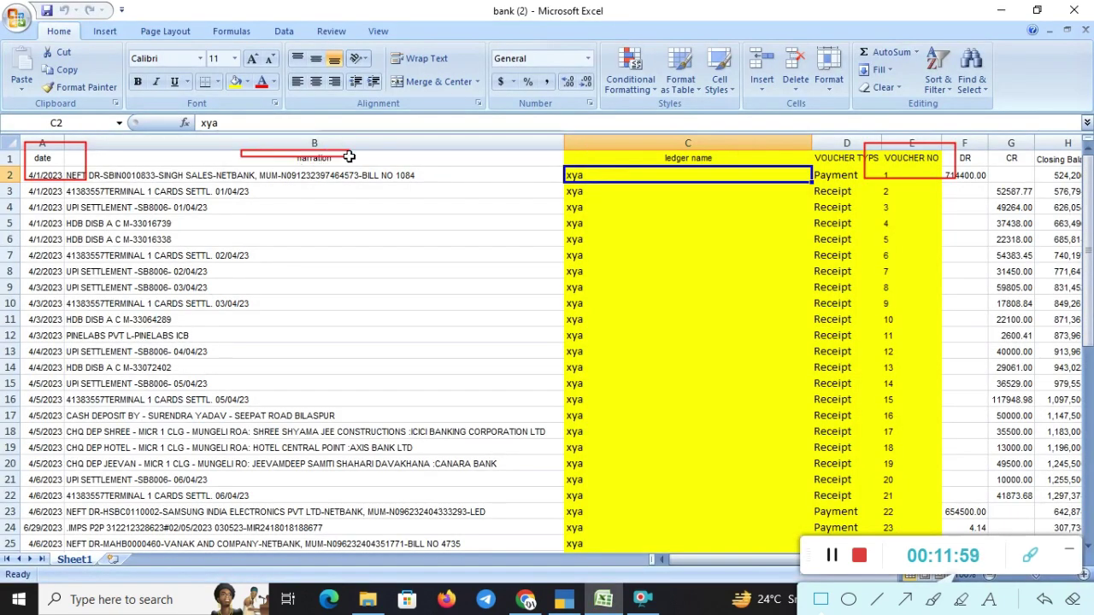
drag(241, 150, 421, 191)
key(alt+Tab)
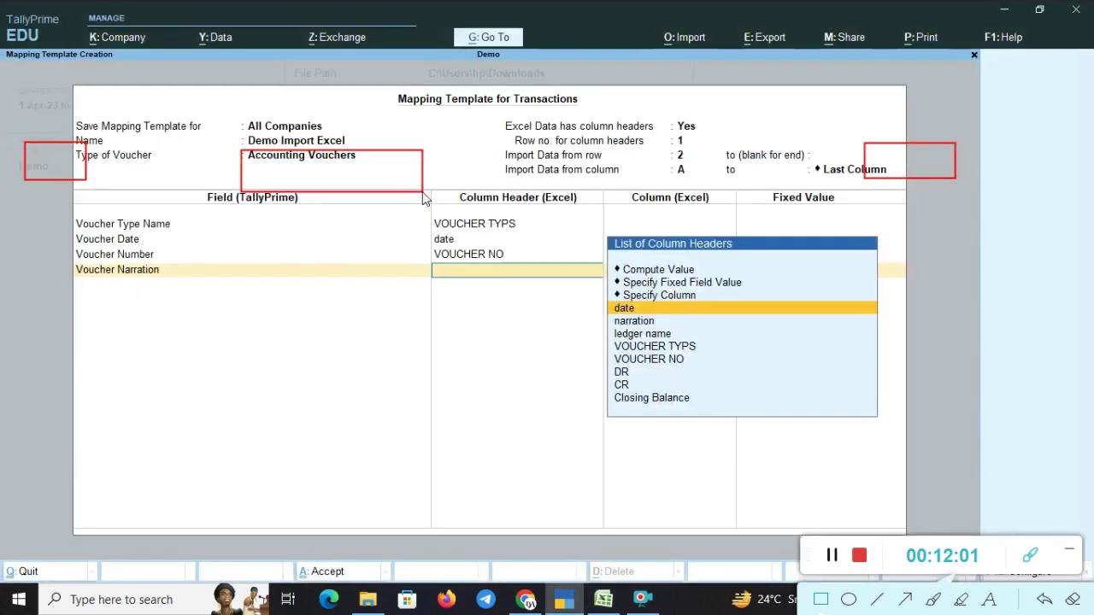
key(Down)
key(Down)
key(Up)
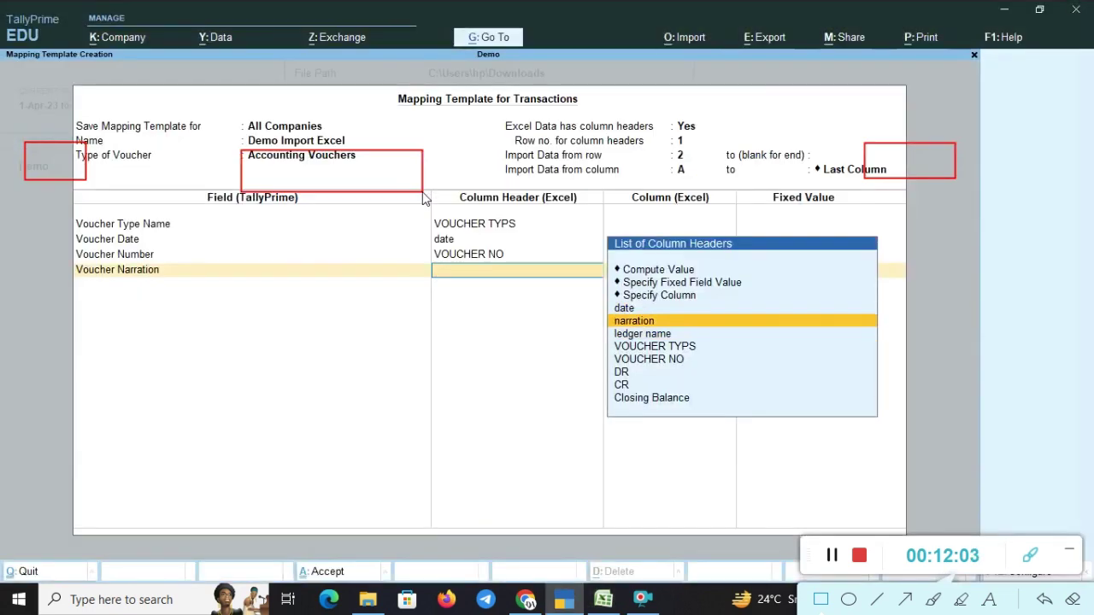
key(Return)
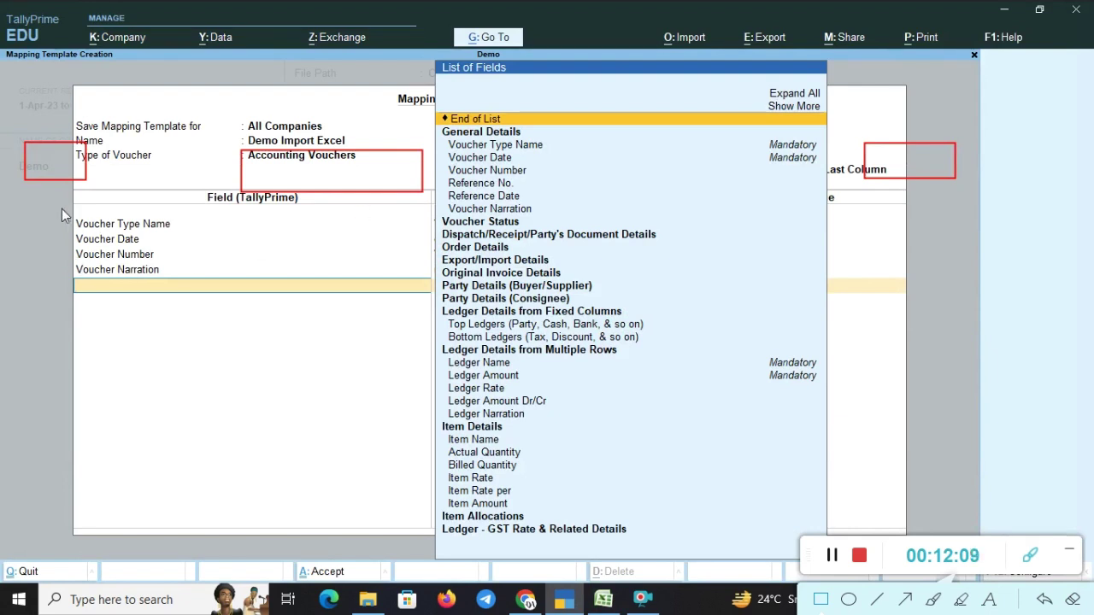
- Add Top Ledgers (Party, Cash, Bank, & so on) from Ledger Details as the next field
mouse_move(62, 209)
mouse_down()
mouse_move(183, 263)
mouse_move(207, 290)
mouse_up()
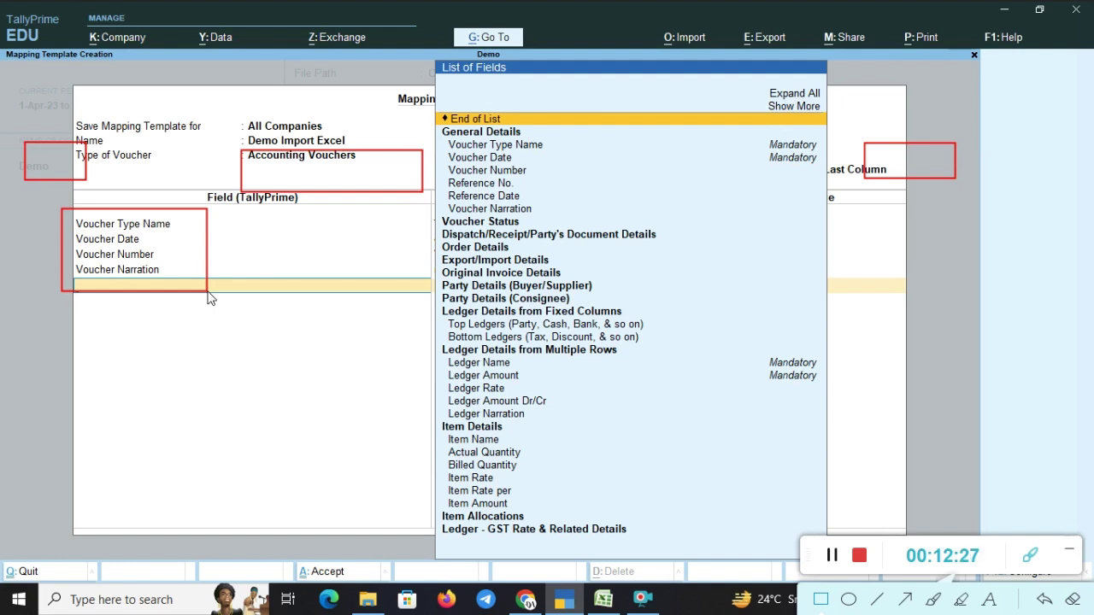
click(1072, 601)
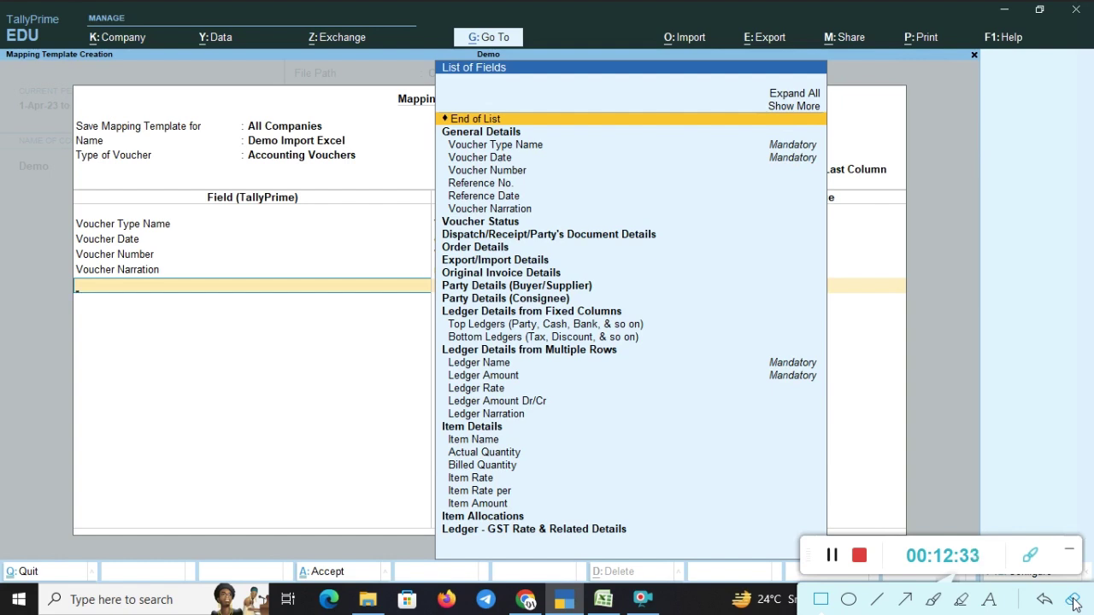
key(Down)
key(Down)
key(Down)
key(Down)
key(Down)
key(Down)
key(Down)
key(Down)
key(Down)
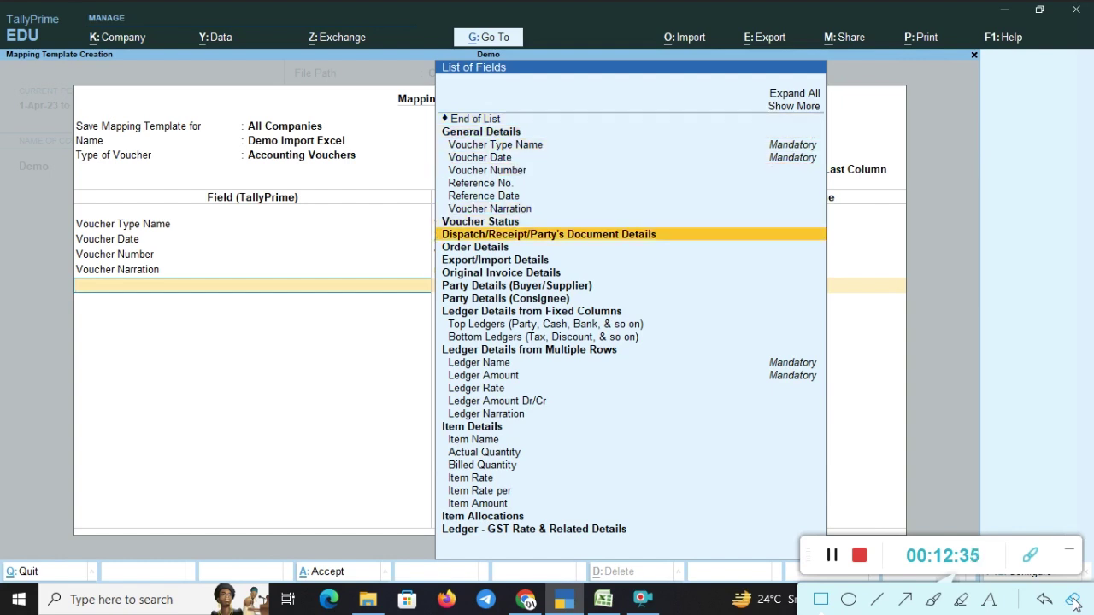
key(Down)
key(Down)
key(Down)
key(Down)
key(Down)
key(Down)
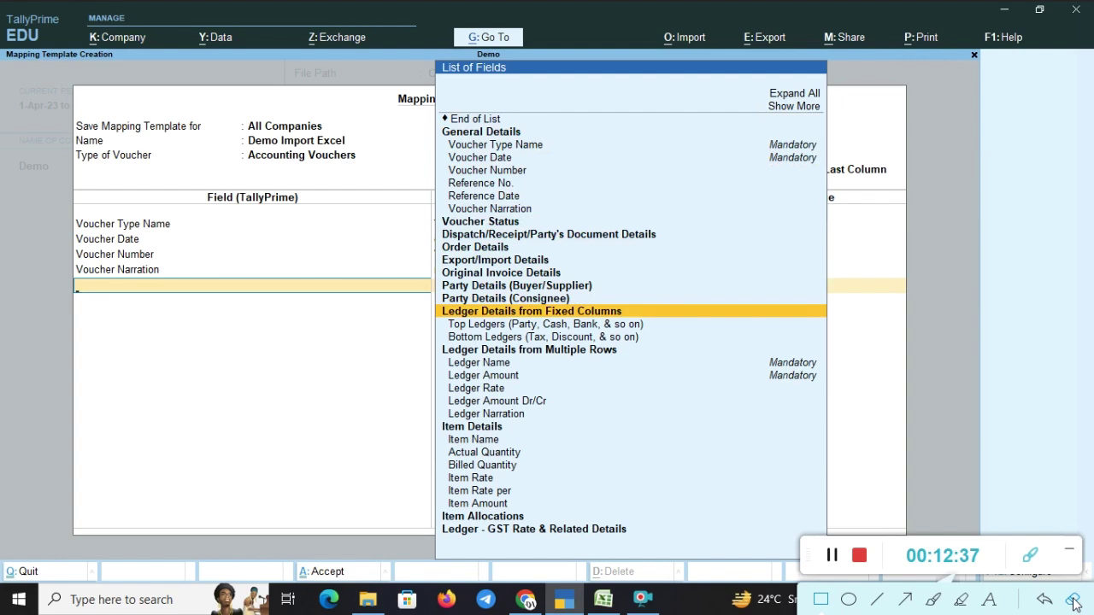
key(Down)
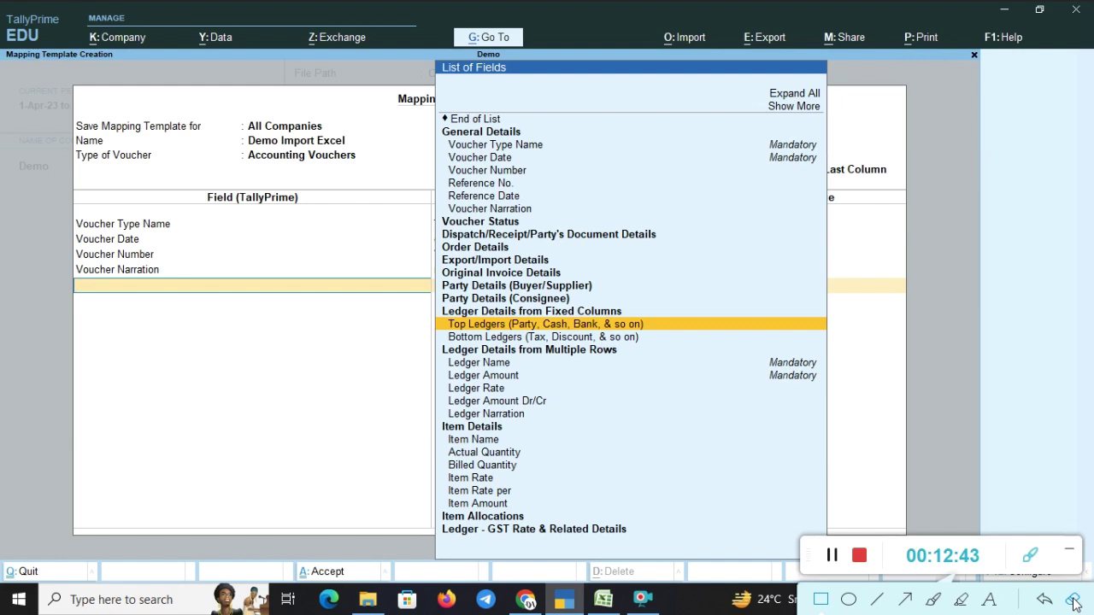
key(Return)
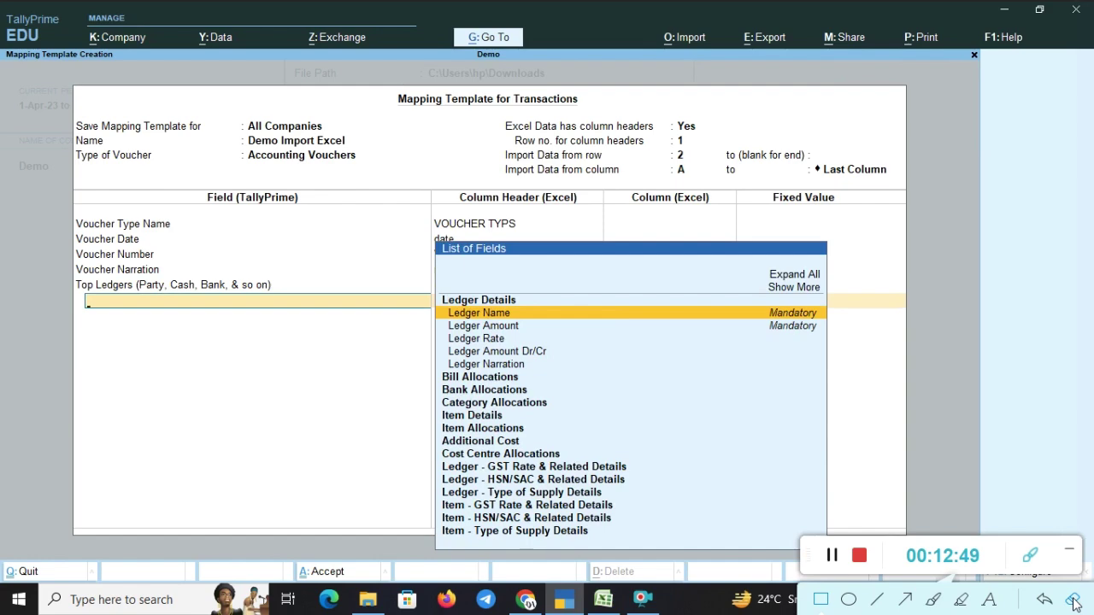
key(alt+Tab)
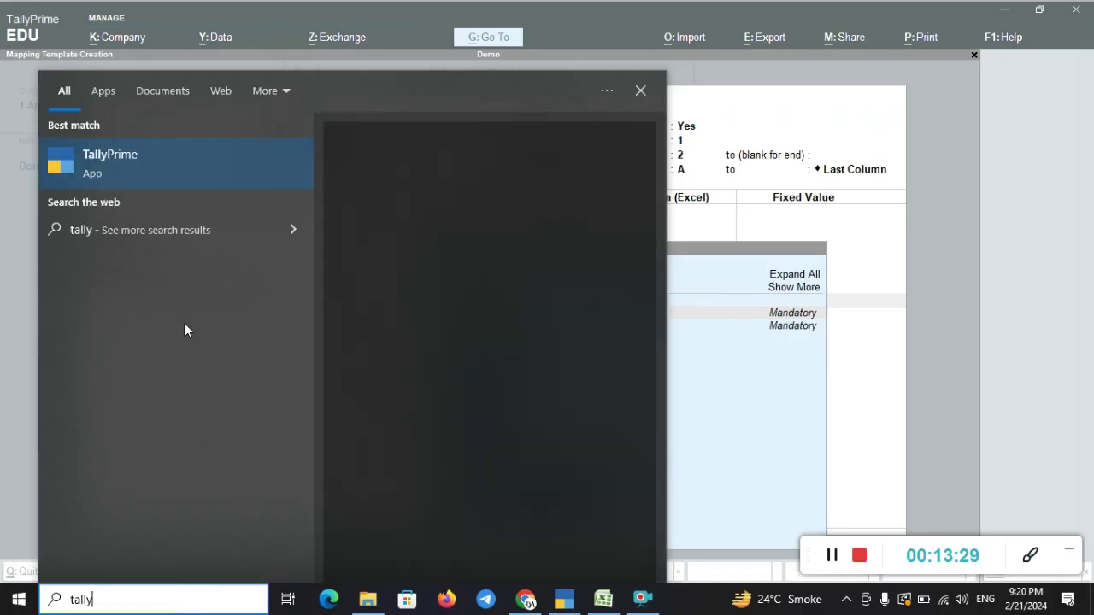
- Launch a second TallyPrime in Educational Mode and open a Payment voucher, toggling Receipt and back
click(188, 184)
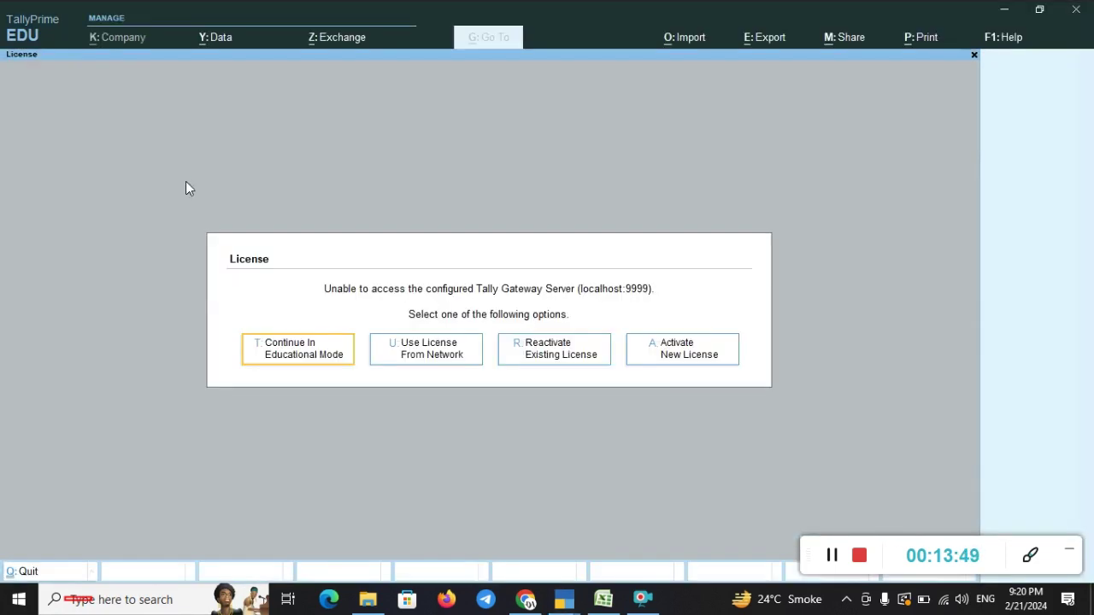
key(t)
key(v)
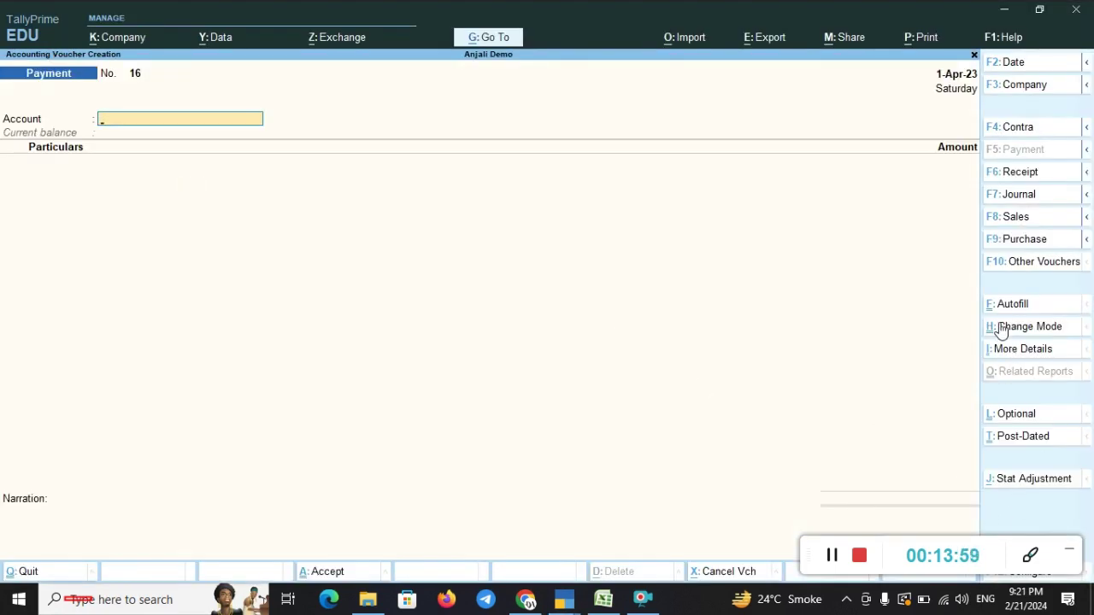
mouse_move(1, 112)
mouse_down()
mouse_move(99, 161)
mouse_move(202, 164)
mouse_up()
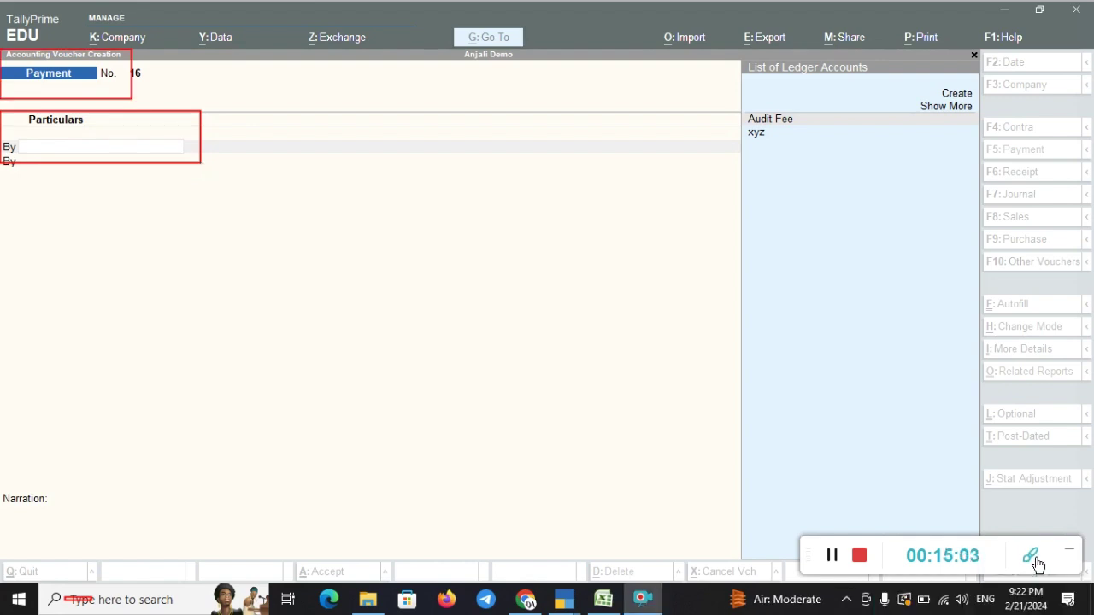
click(1032, 562)
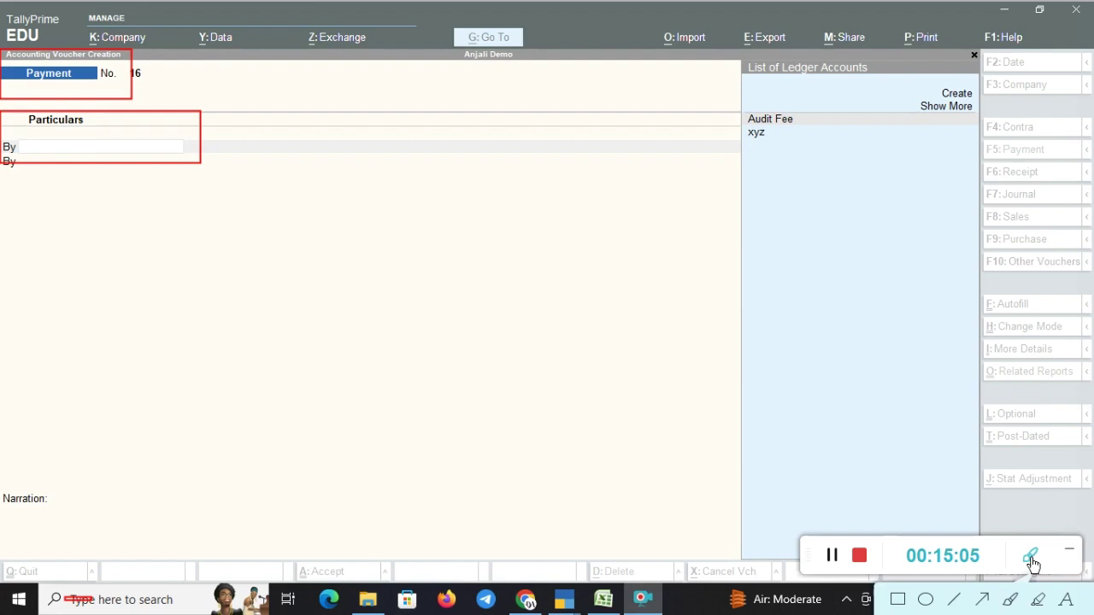
click(1031, 559)
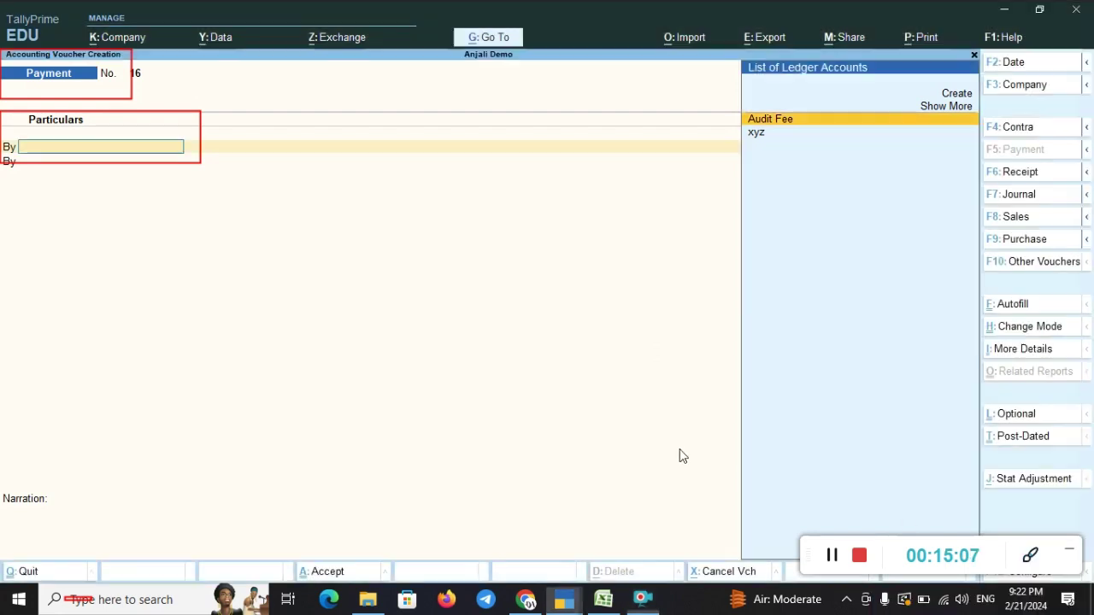
key(F6)
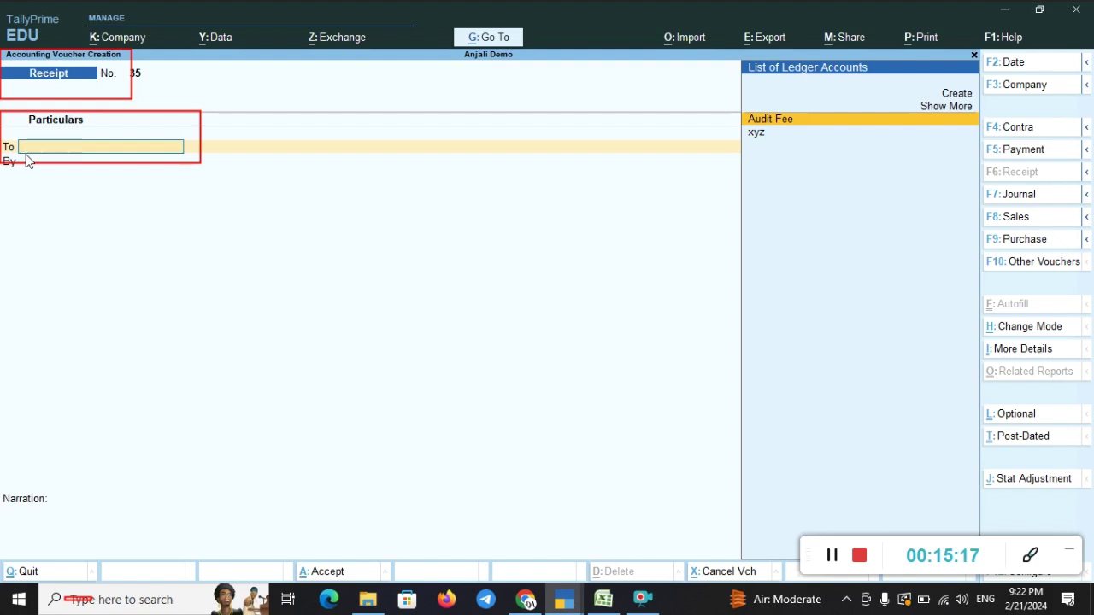
key(F5)
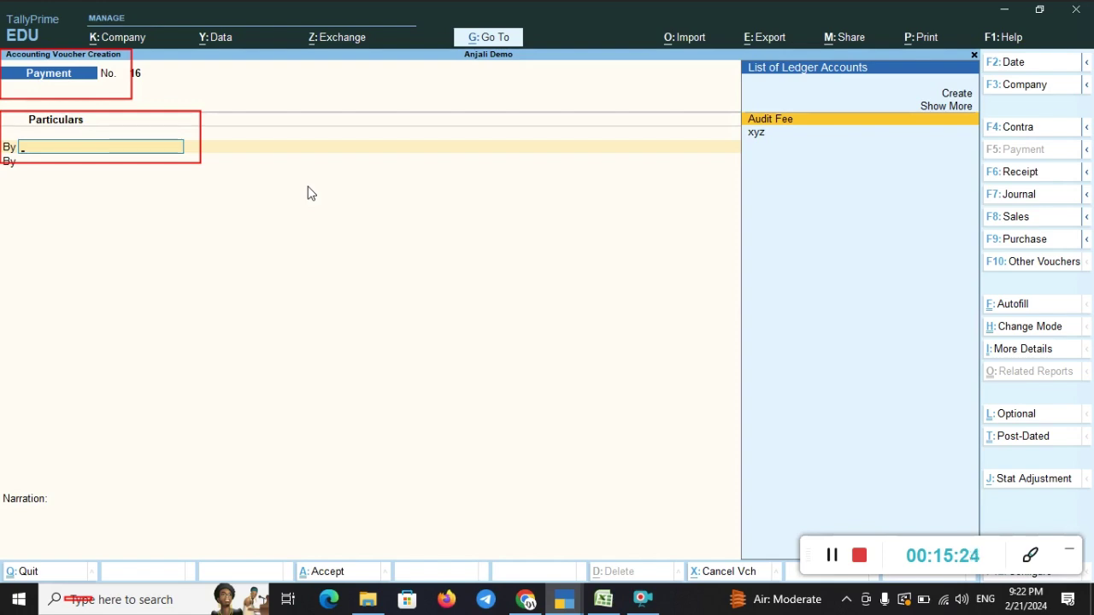
key(alt+Tab)
key(alt+Tab)
key(alt+Tab)
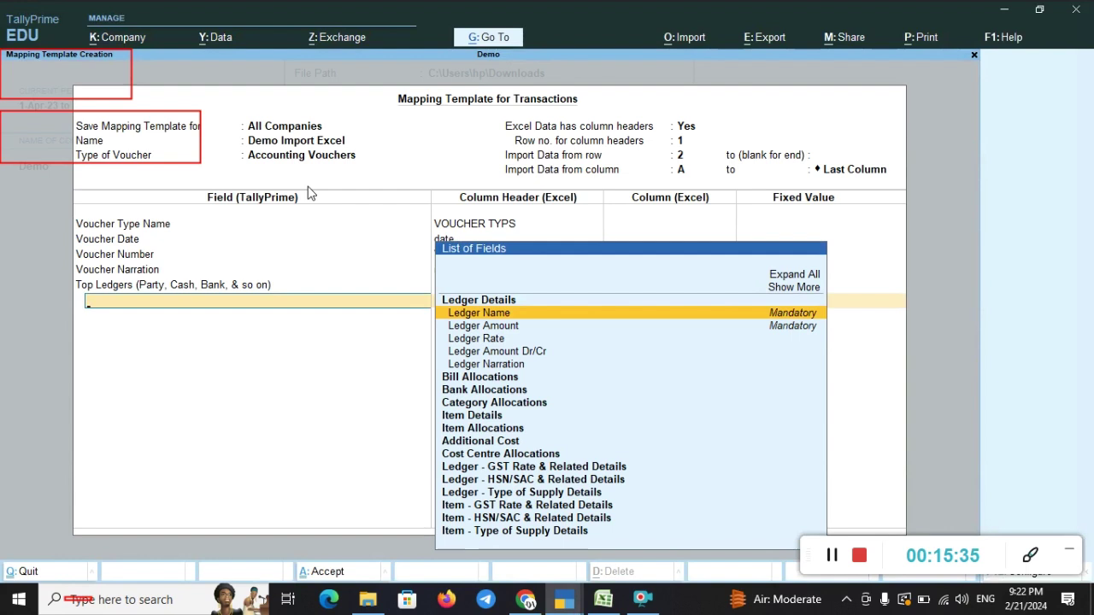
- Map the Top Ledgers Ledger Name field to the Excel 'ledger name' column
key(Return)
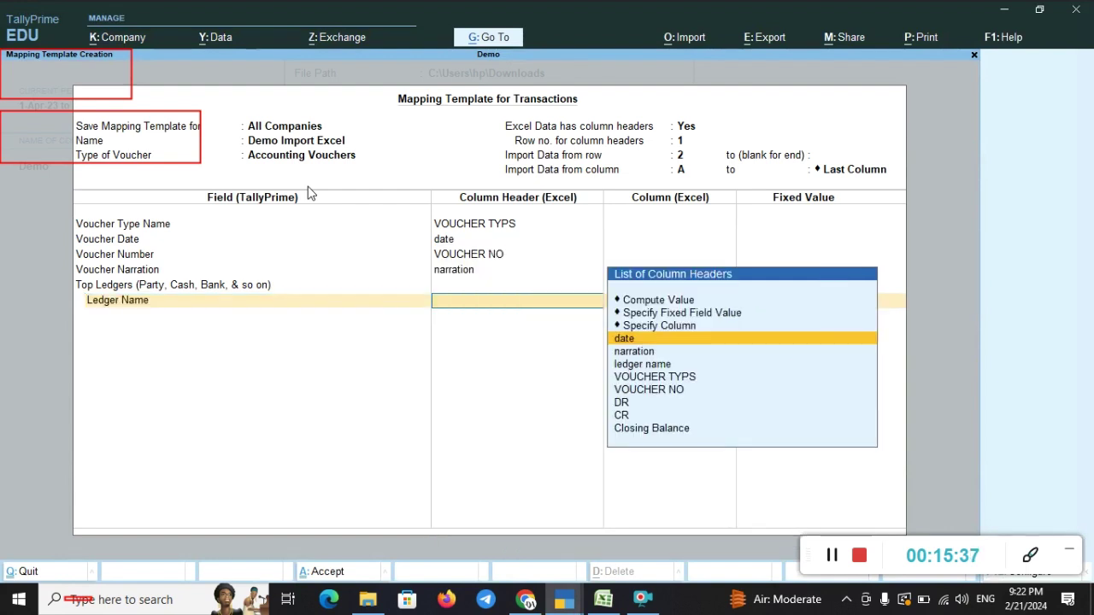
key(Down)
key(Down)
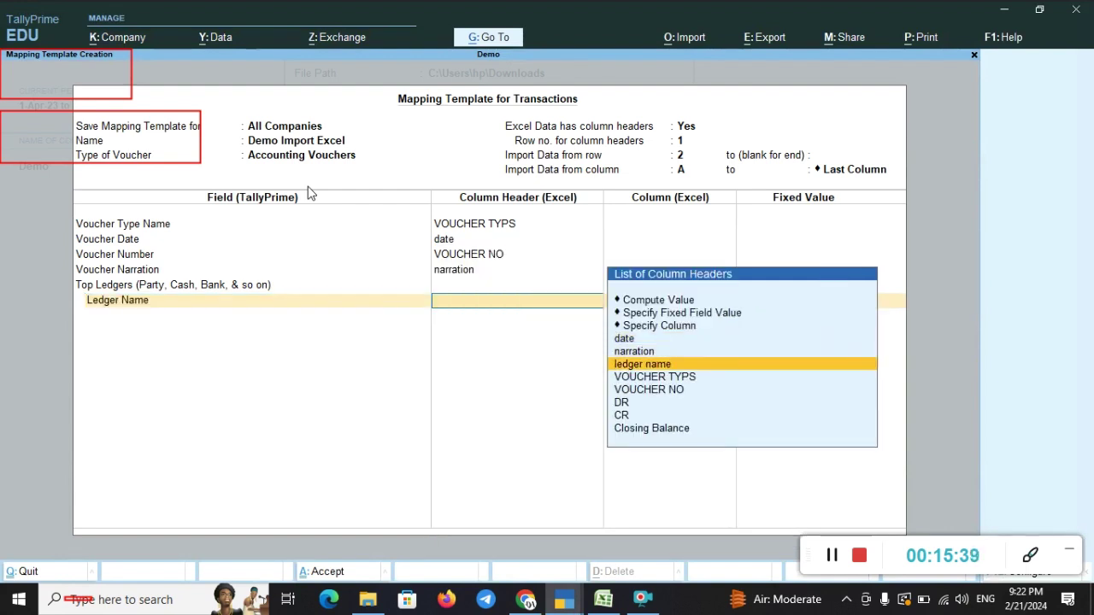
key(Return)
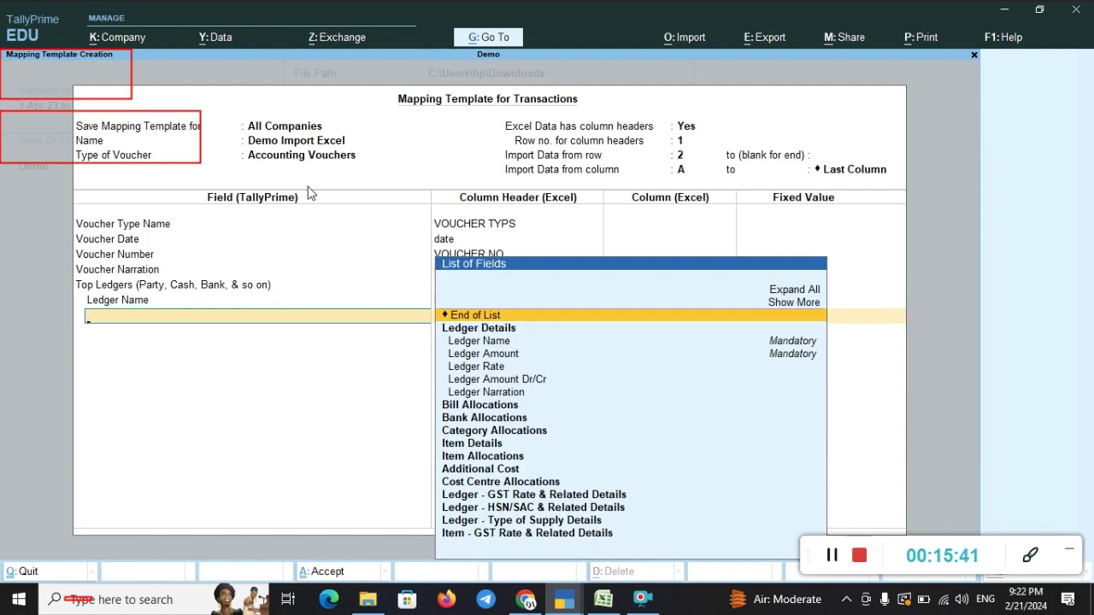
key(alt+Tab)
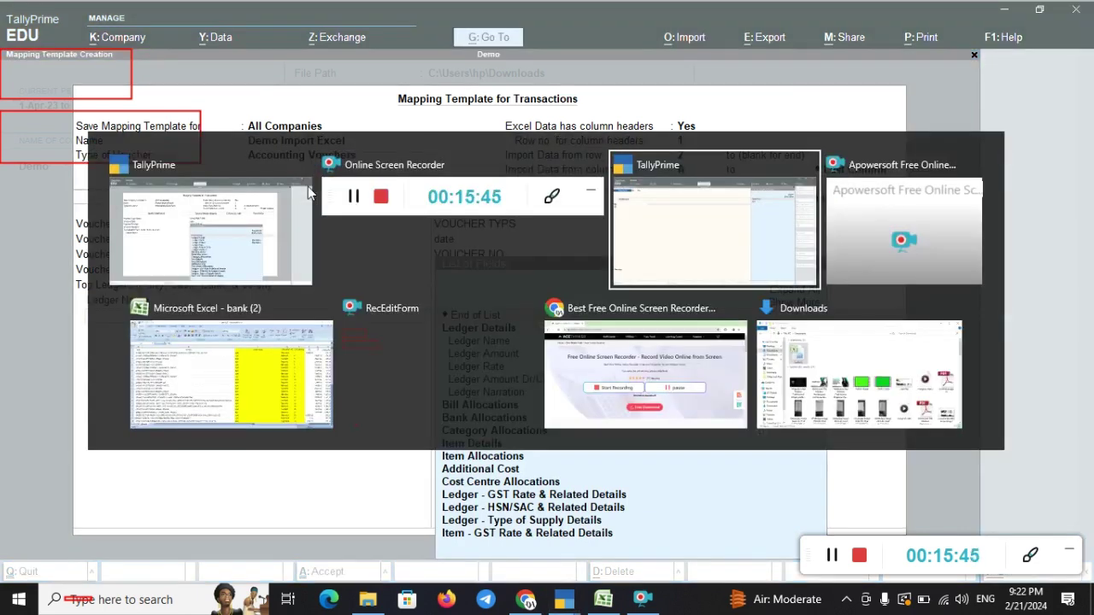
key(alt+Tab)
key(alt+Tab)
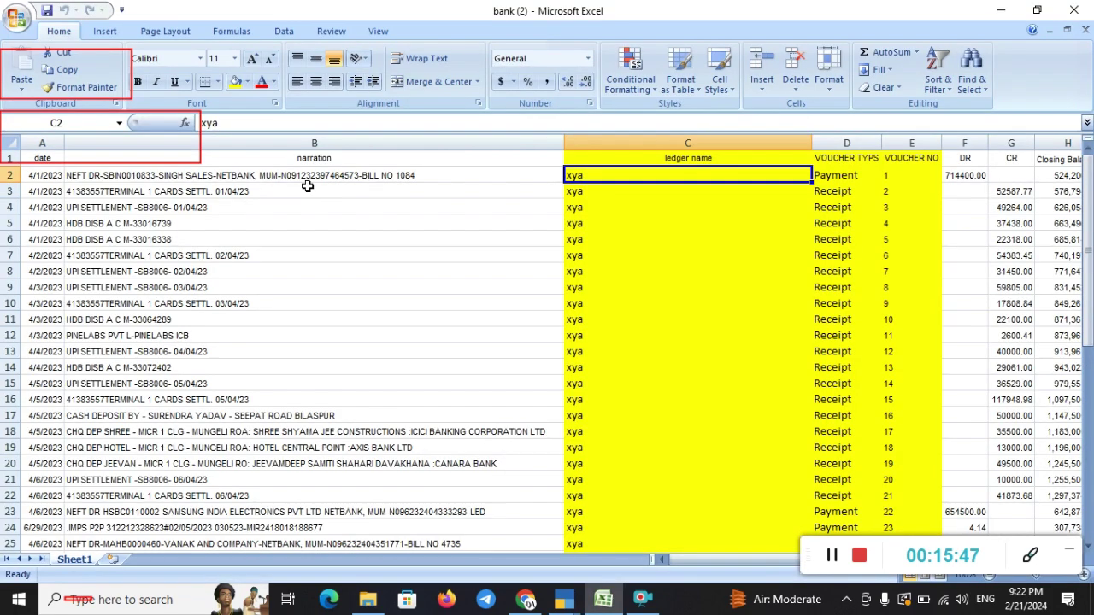
click(1030, 555)
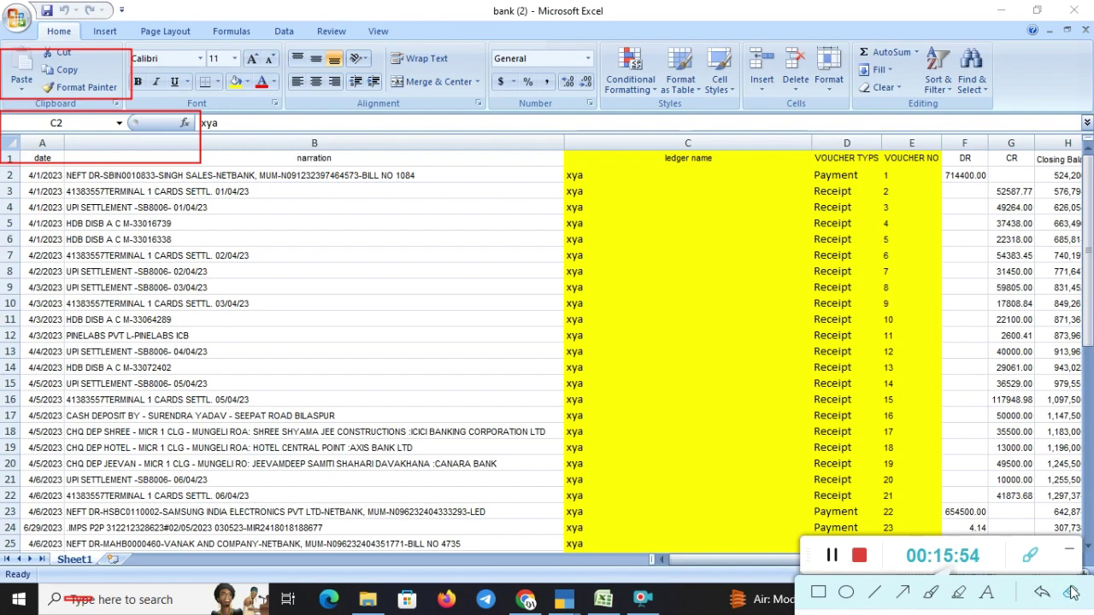
click(1071, 592)
mouse_move(600, 144)
mouse_down()
mouse_move(687, 142)
mouse_move(756, 170)
mouse_up()
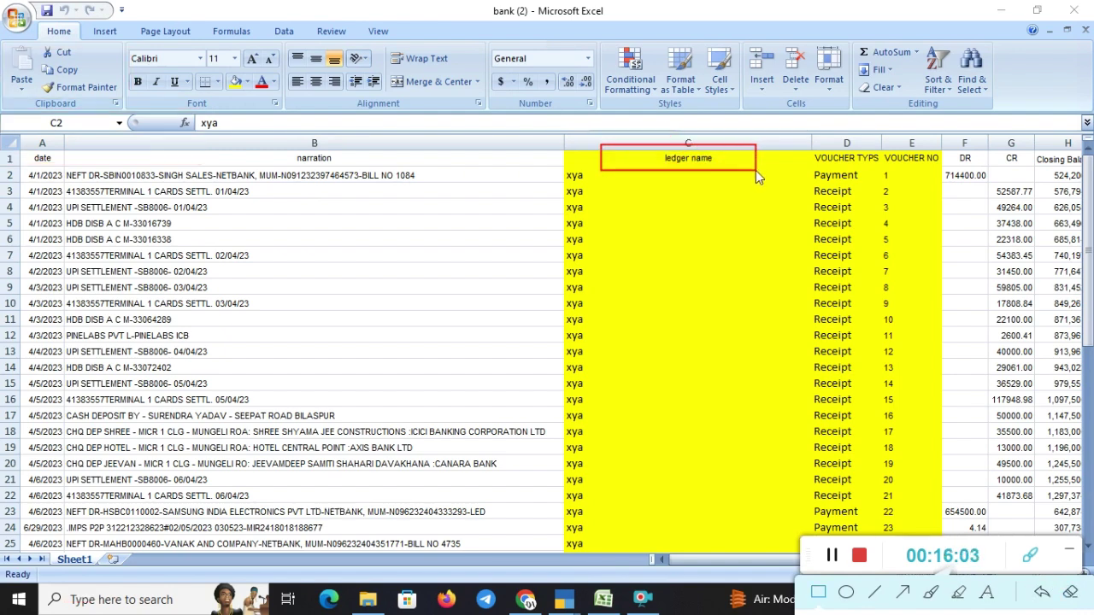
key(alt+Tab)
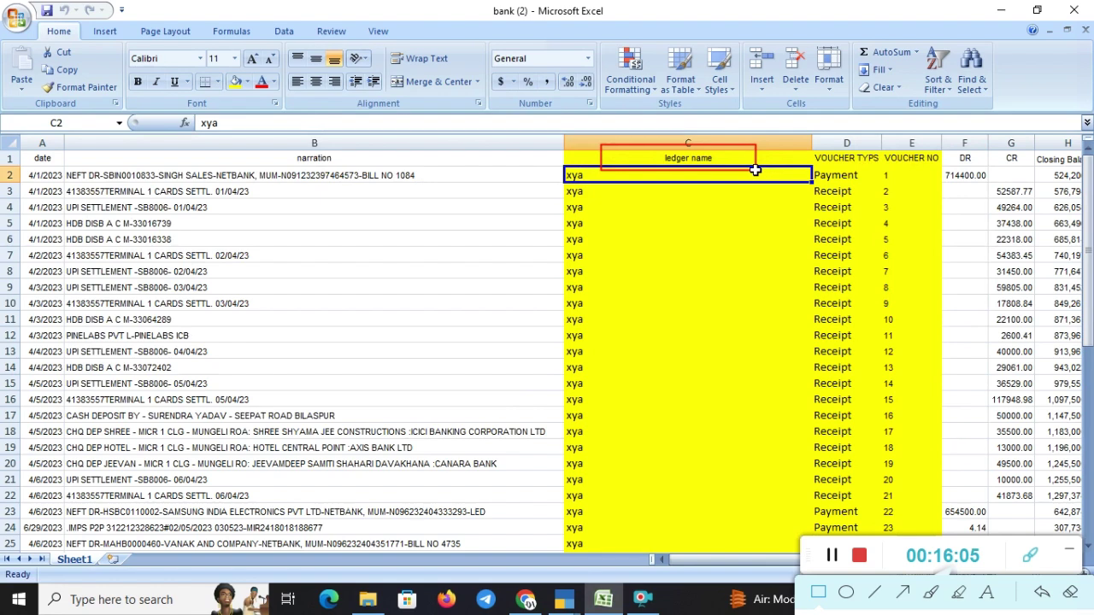
key(alt+Tab)
key(Tab)
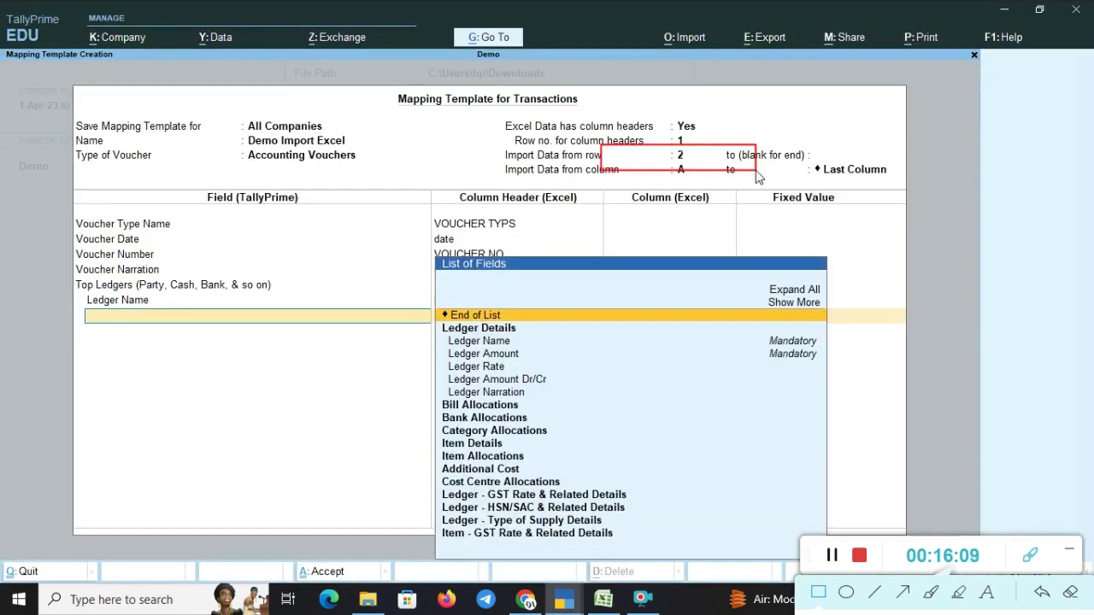
- Add Ledger Amount under Top Ledgers and map it to the DR column after checking the spreadsheet
key(Down)
key(Down)
key(Down)
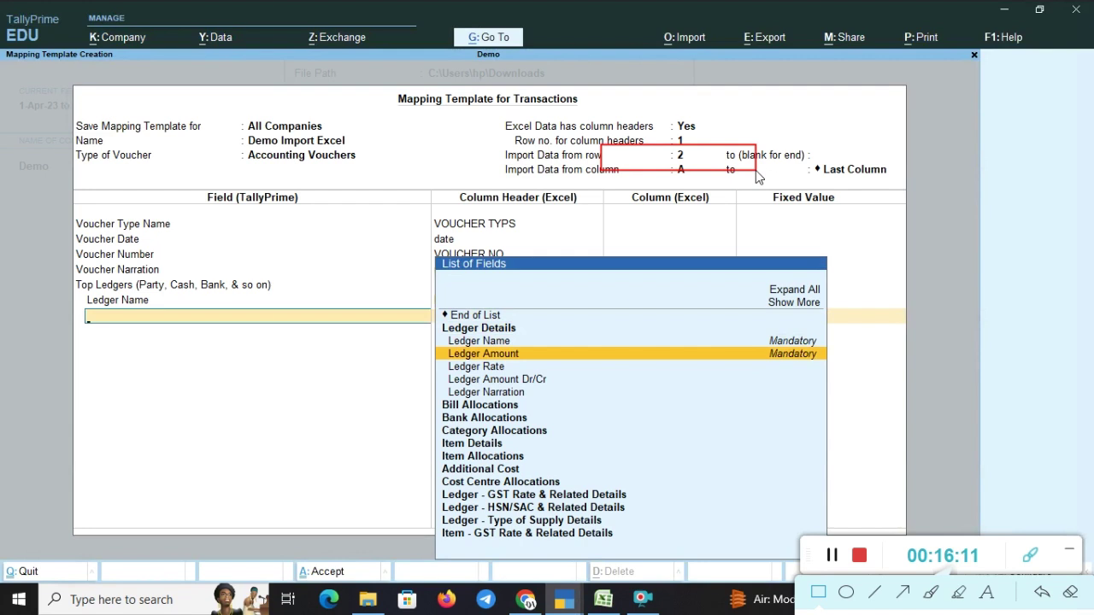
key(Return)
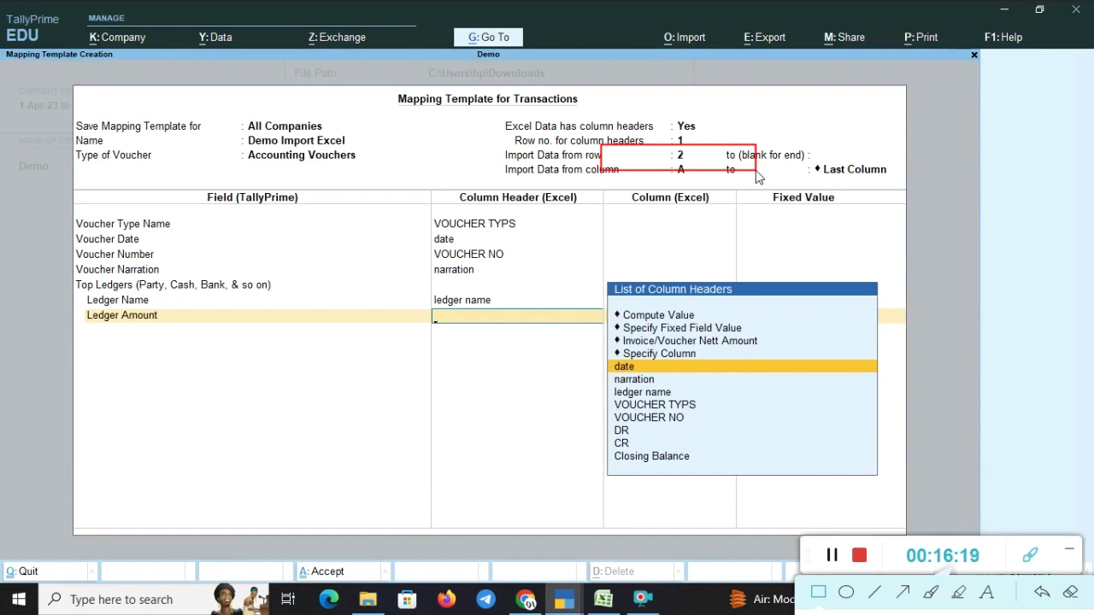
key(Down)
key(Down)
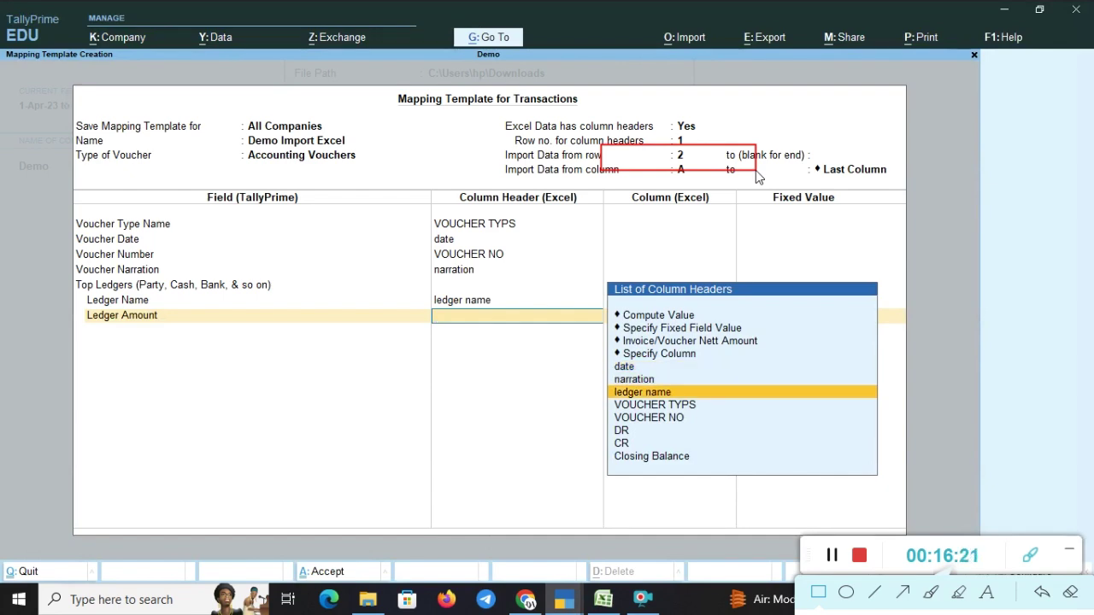
key(alt+Tab)
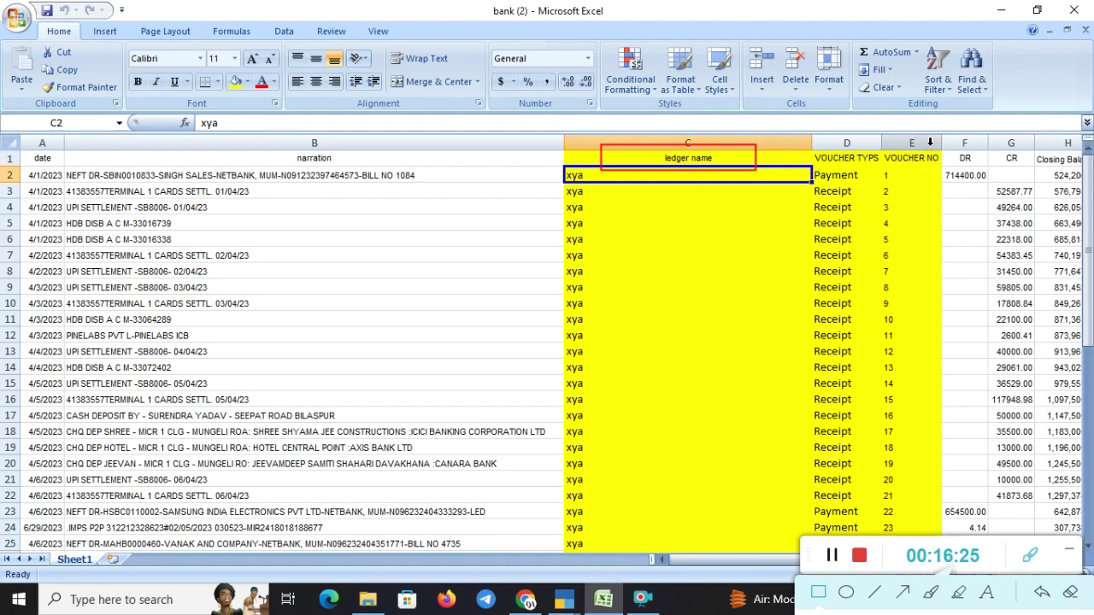
mouse_move(930, 145)
mouse_down()
mouse_move(993, 161)
mouse_move(994, 175)
mouse_up()
key(alt+Tab)
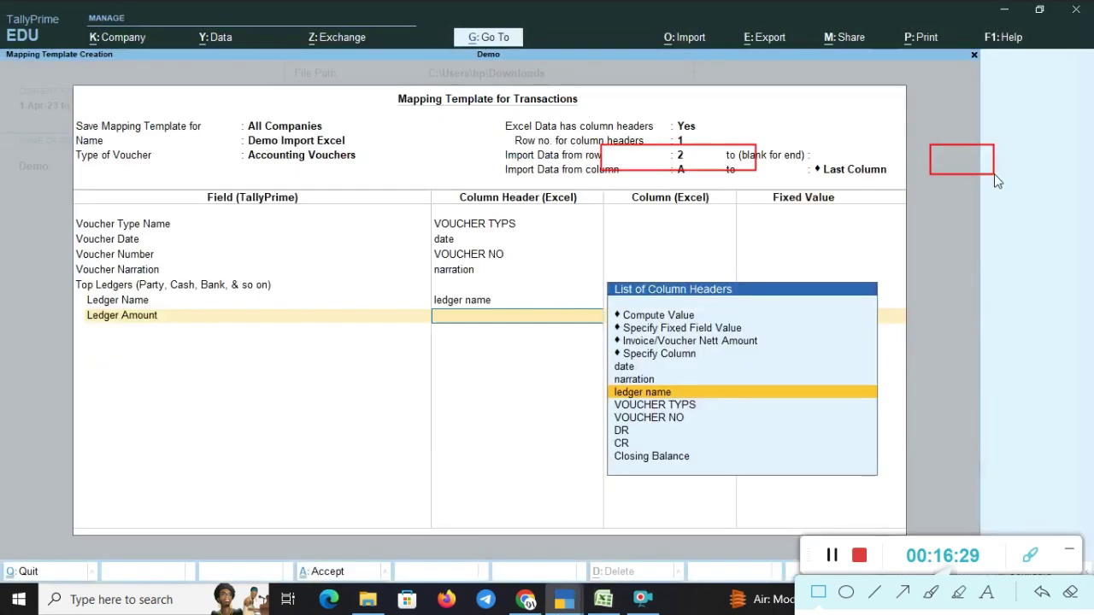
key(Down)
key(Down)
key(Down)
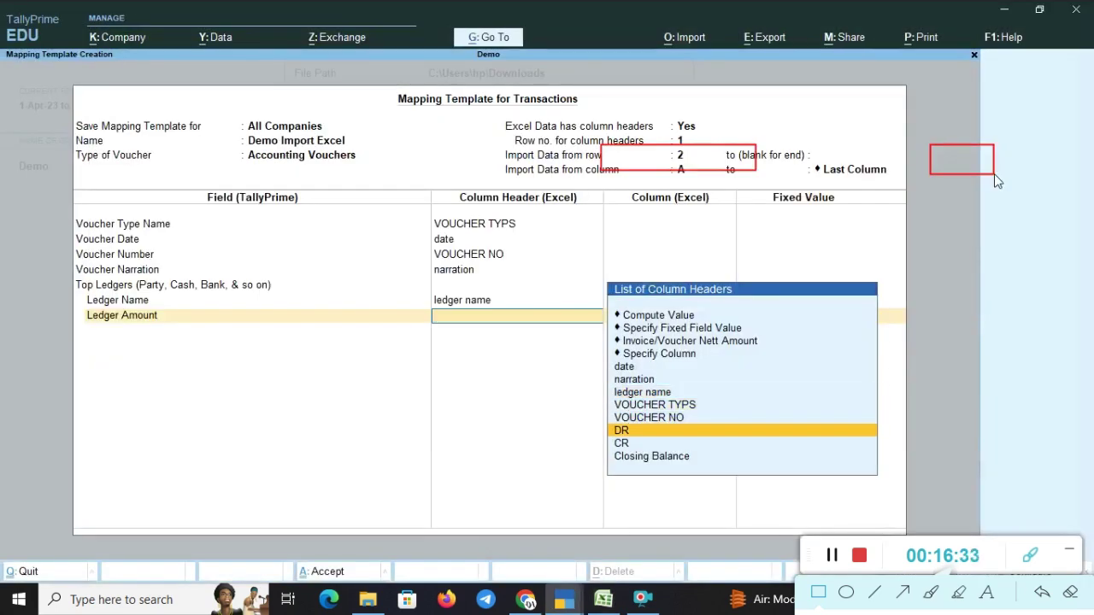
key(Return)
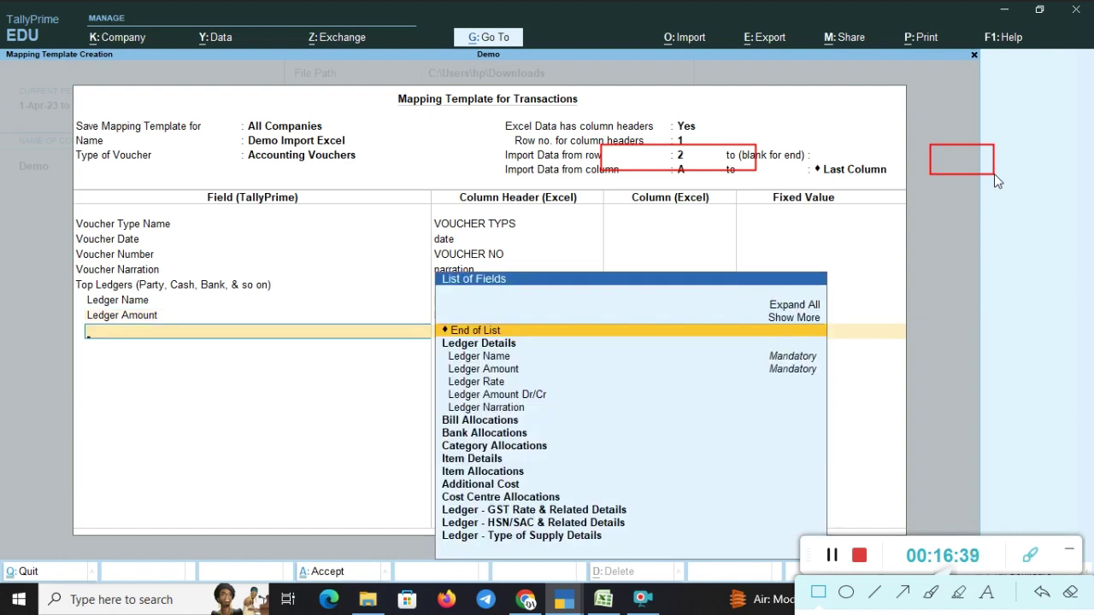
- Add Ledger Amount Dr/Cr as the next Top Ledgers field
key(Down)
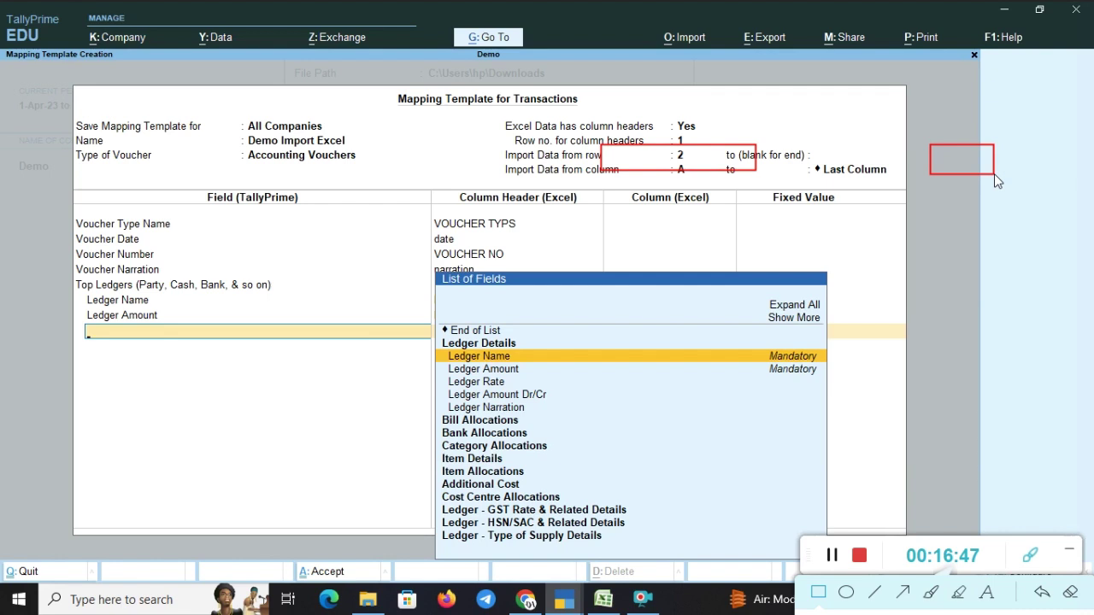
key(Down)
key(Down)
key(Down)
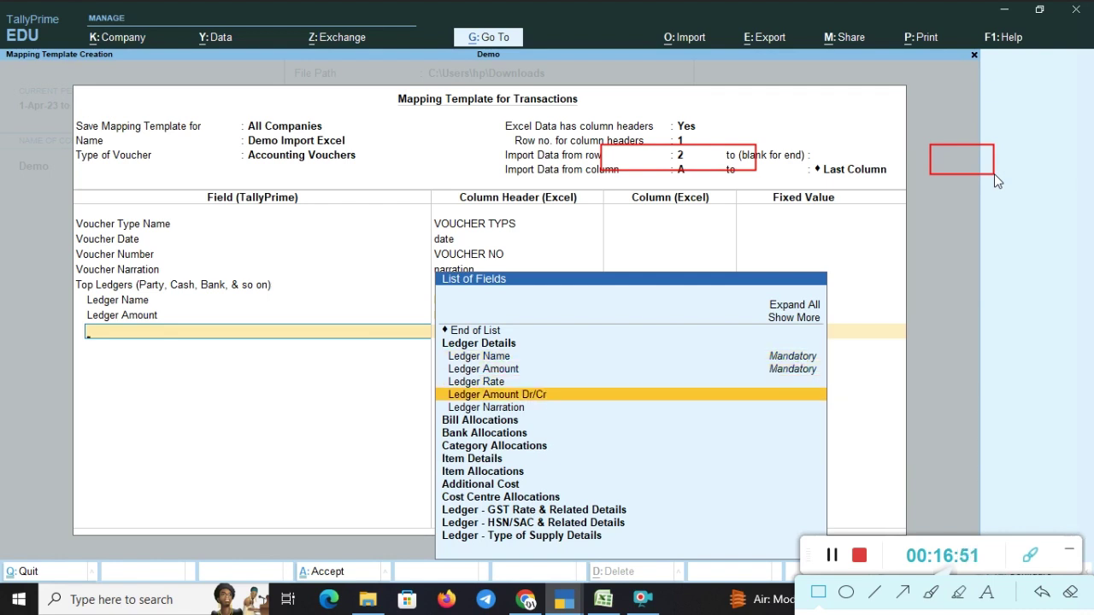
key(Return)
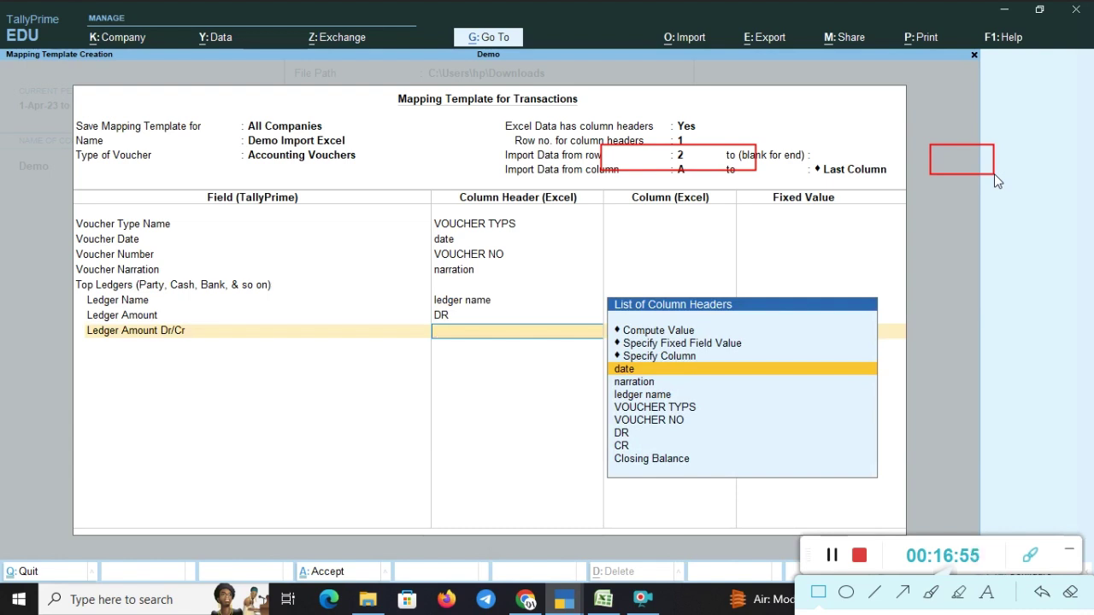
- Set Ledger Amount Dr/Cr to the fixed field value Dr instead of a column
key(Down)
key(Down)
key(Down)
key(Down)
key(Up)
key(Up)
key(Up)
key(Up)
key(Up)
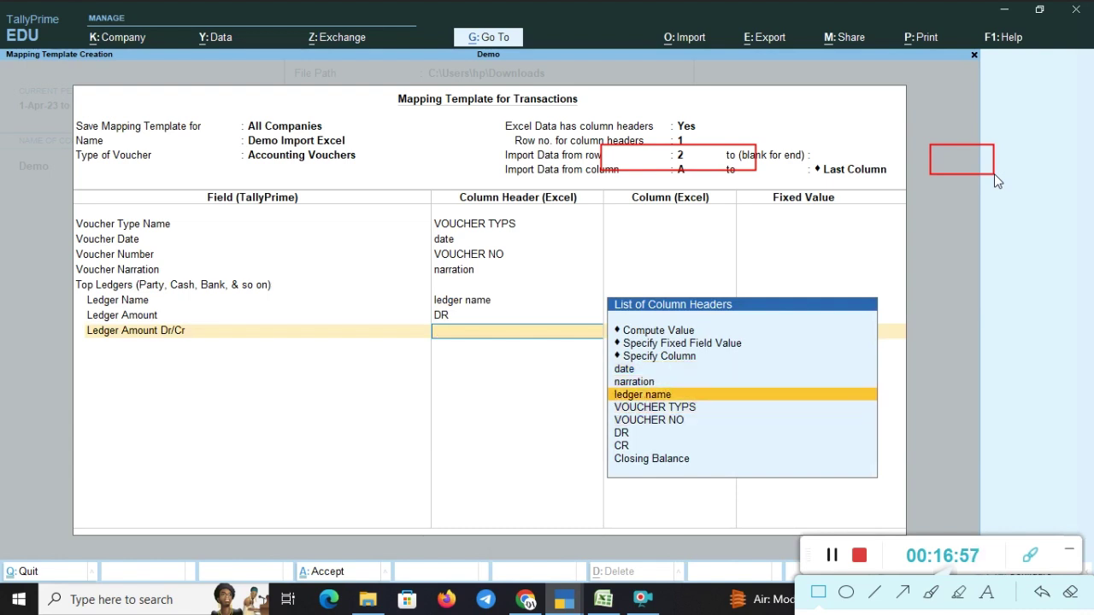
key(Up)
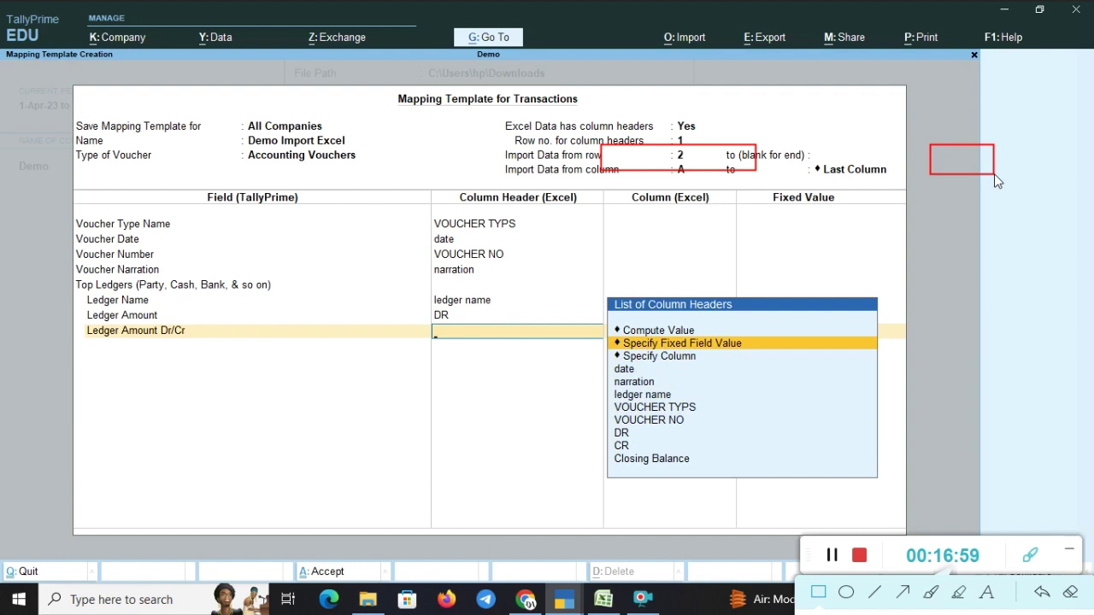
key(Return)
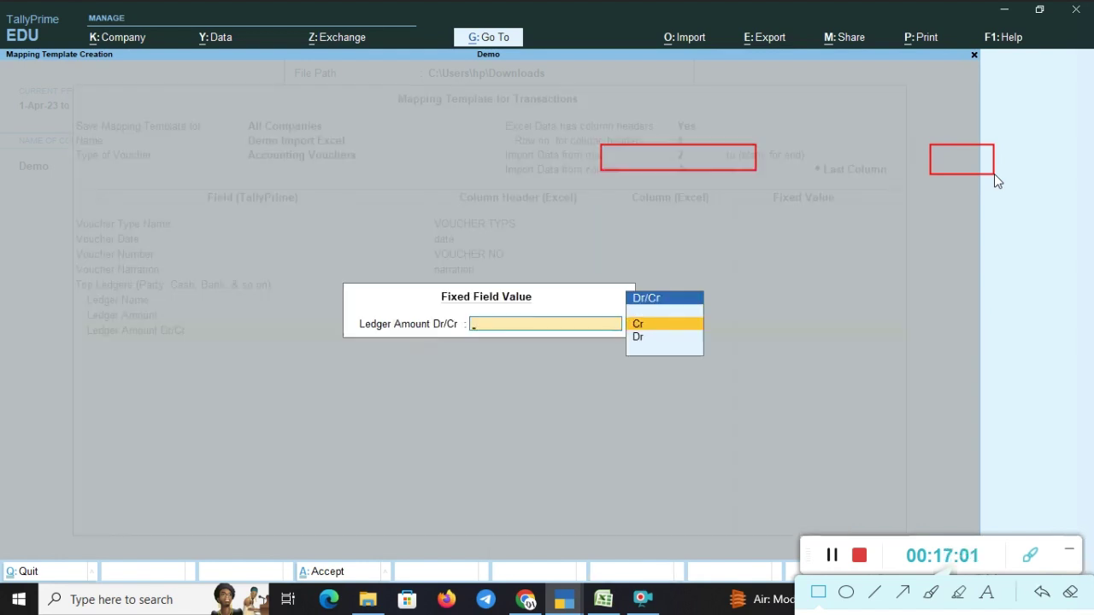
key(Down)
key(Return)
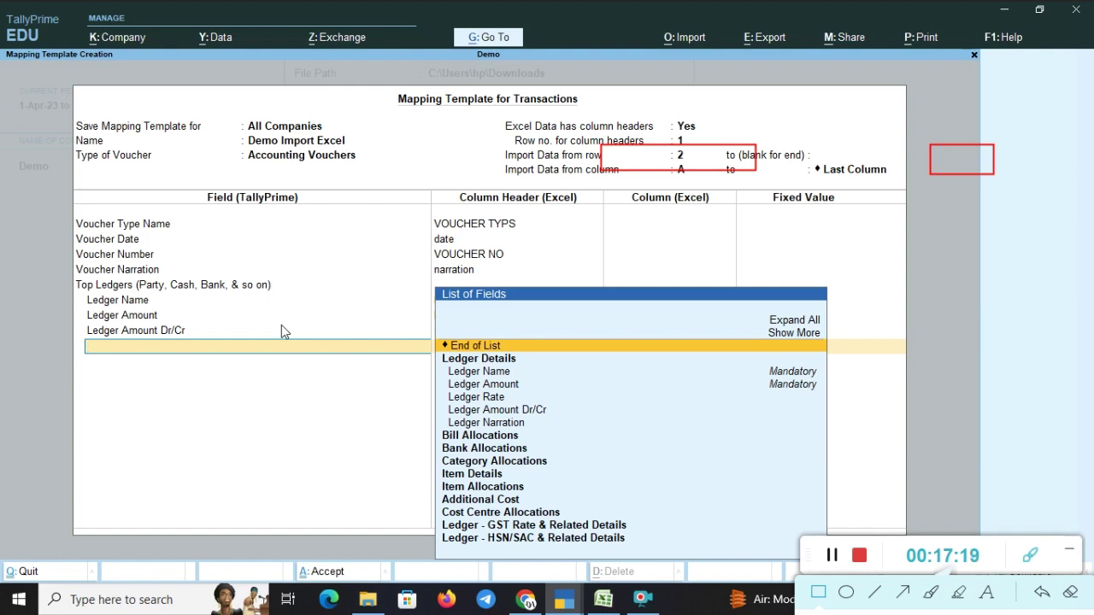
click(1070, 593)
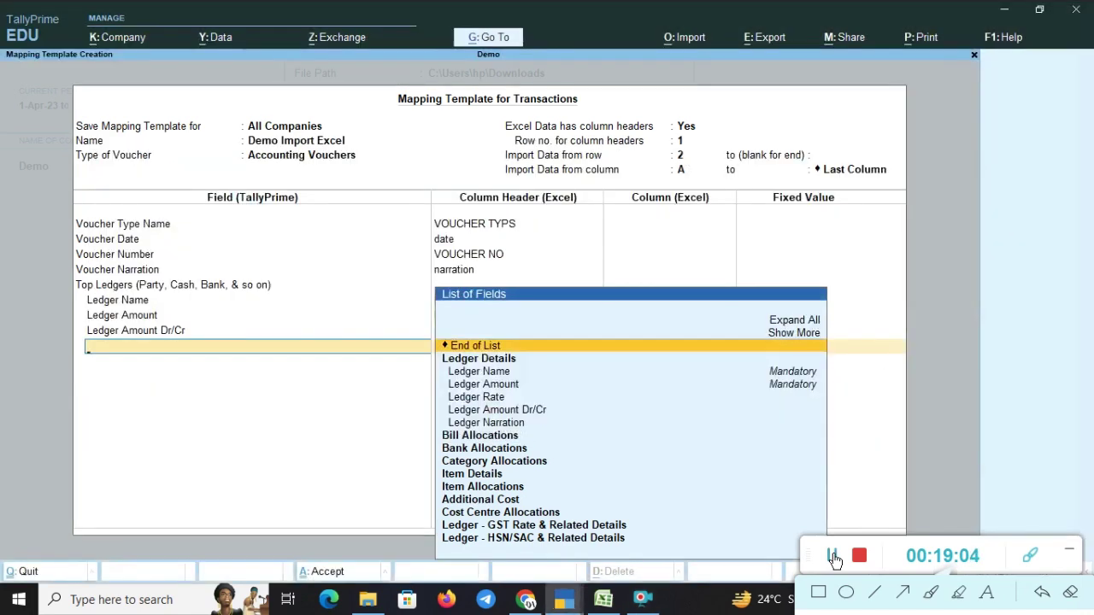
key(alt+Tab)
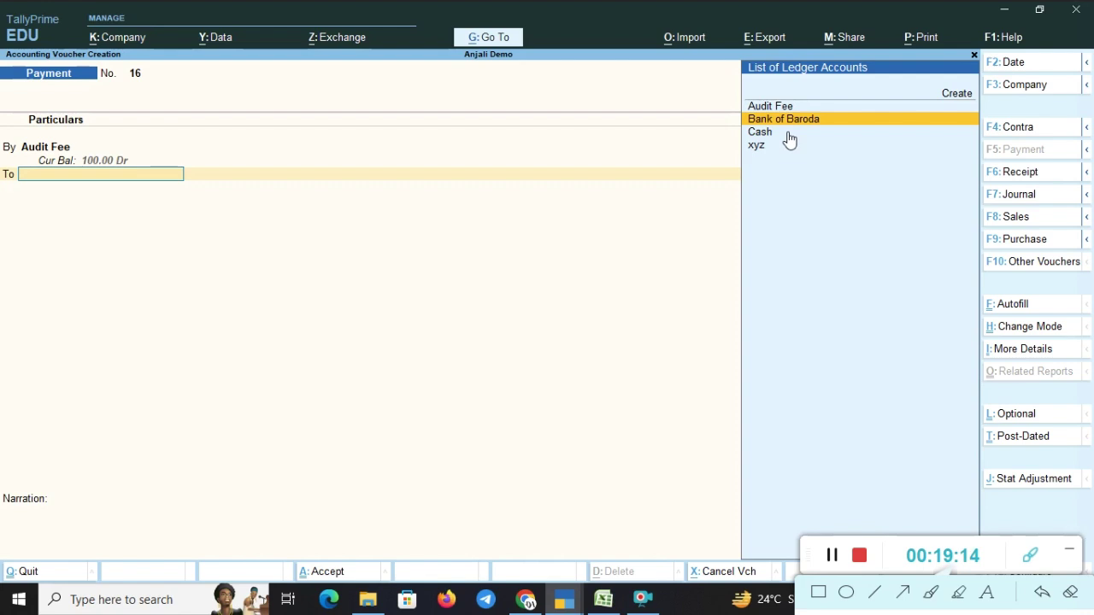
key(alt+Tab)
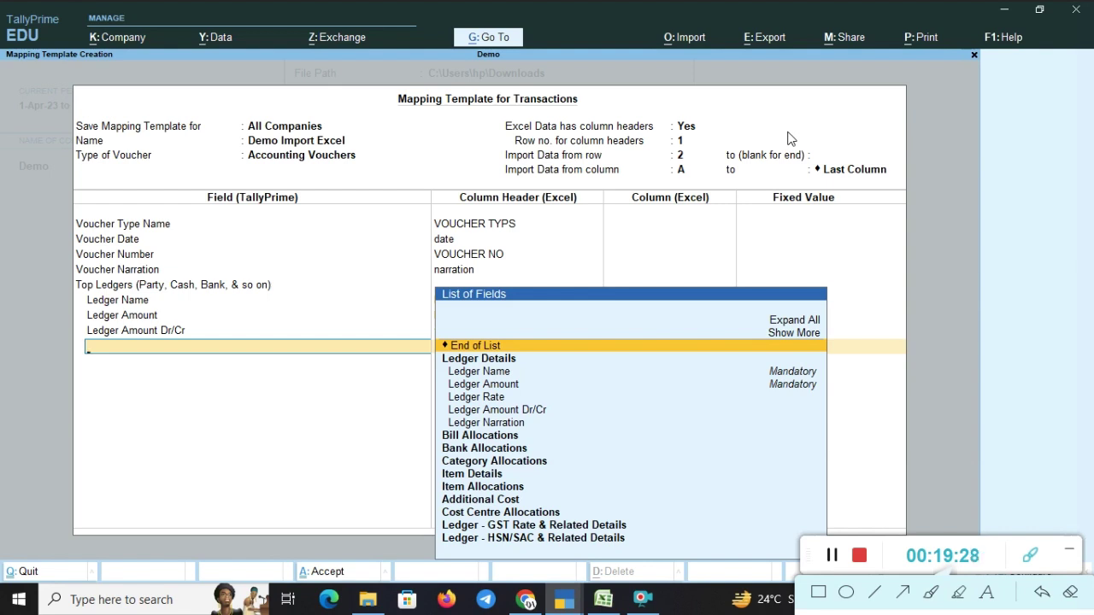
- Finish the Top Ledgers fields and add a Bottom Ledgers (Tax, Discount, & so on) section
key(Return)
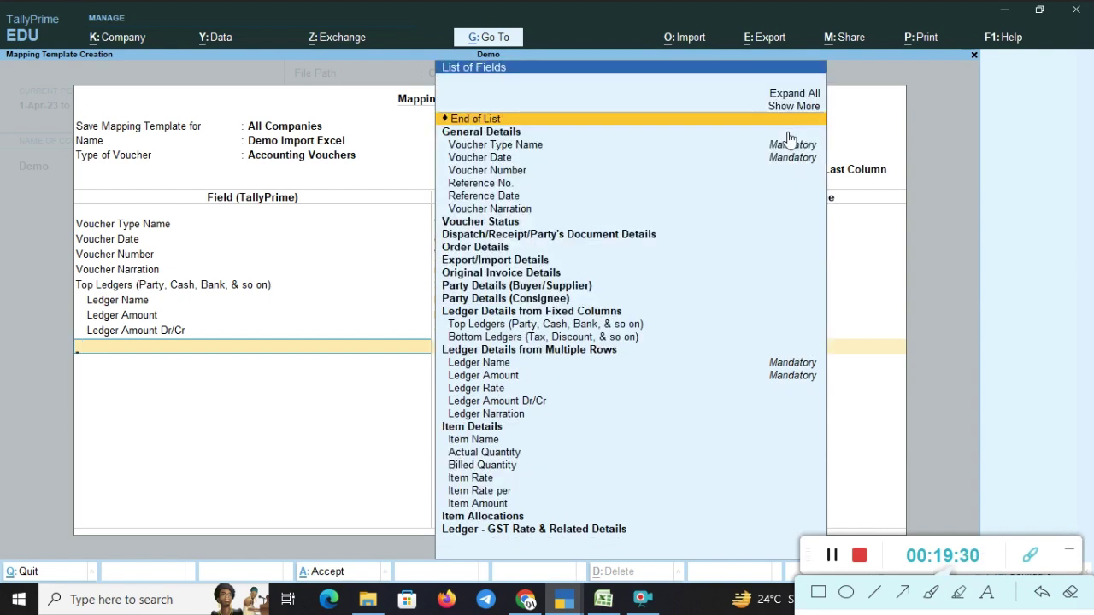
key(Down)
key(Down)
key(Down)
key(Down)
key(Down)
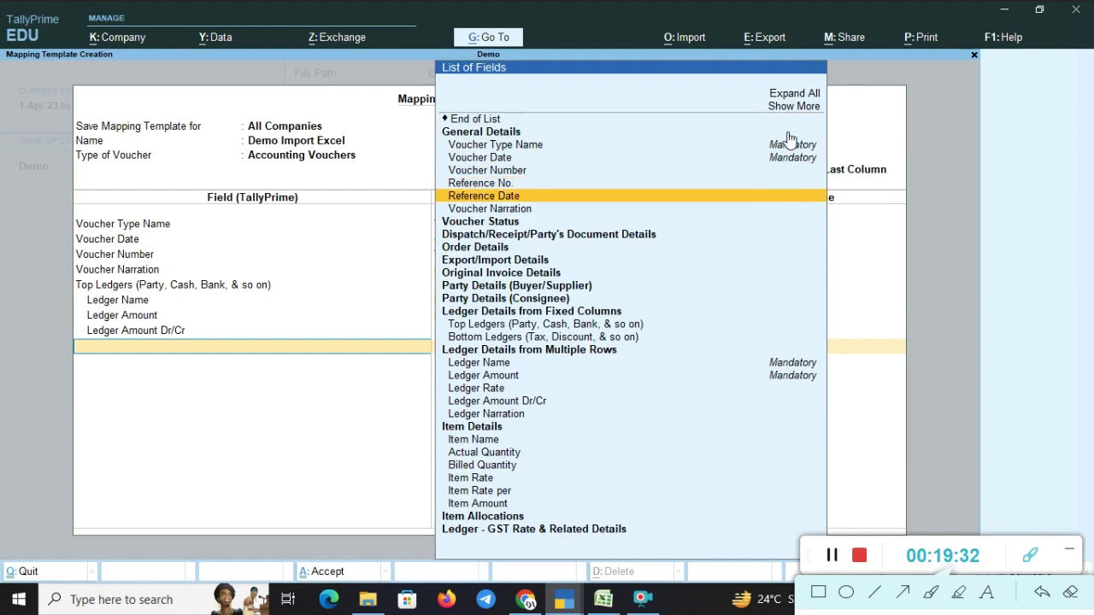
key(Down)
key(Down)
key(Down)
key(Down)
key(Down)
key(Down)
key(Down)
key(Down)
key(Down)
key(Down)
key(Down)
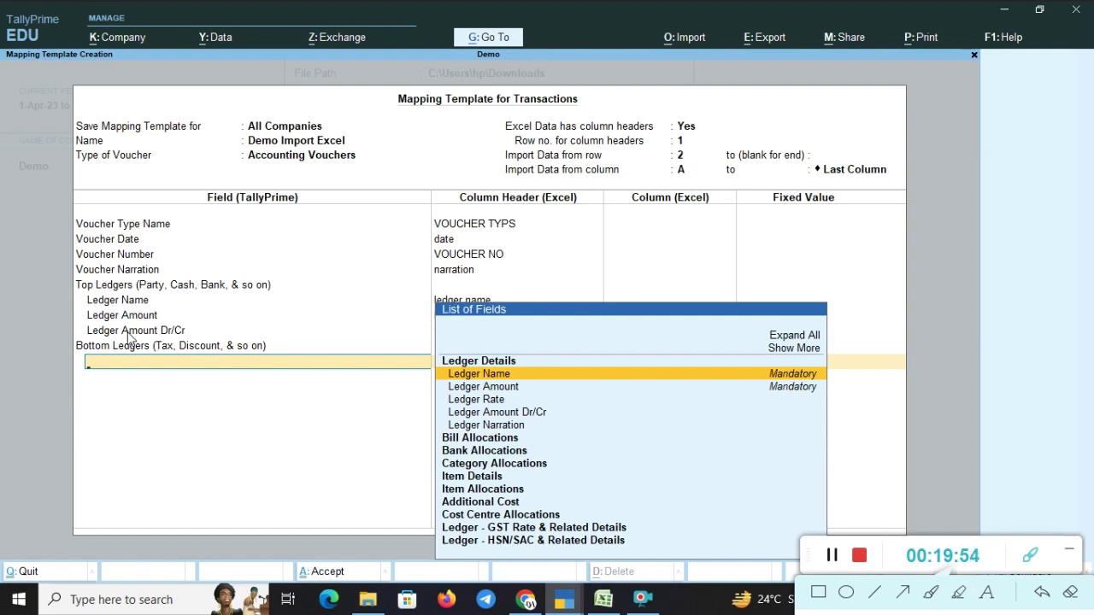
- Add a Bottom Ledgers Ledger Name field with the fixed value Bank A/c
key(Down)
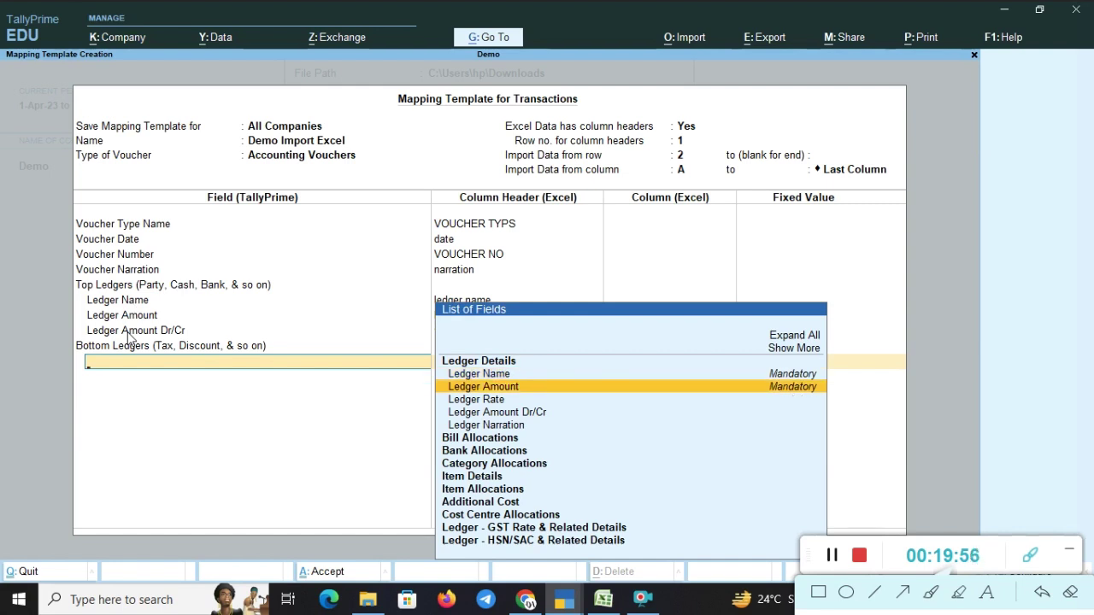
key(Up)
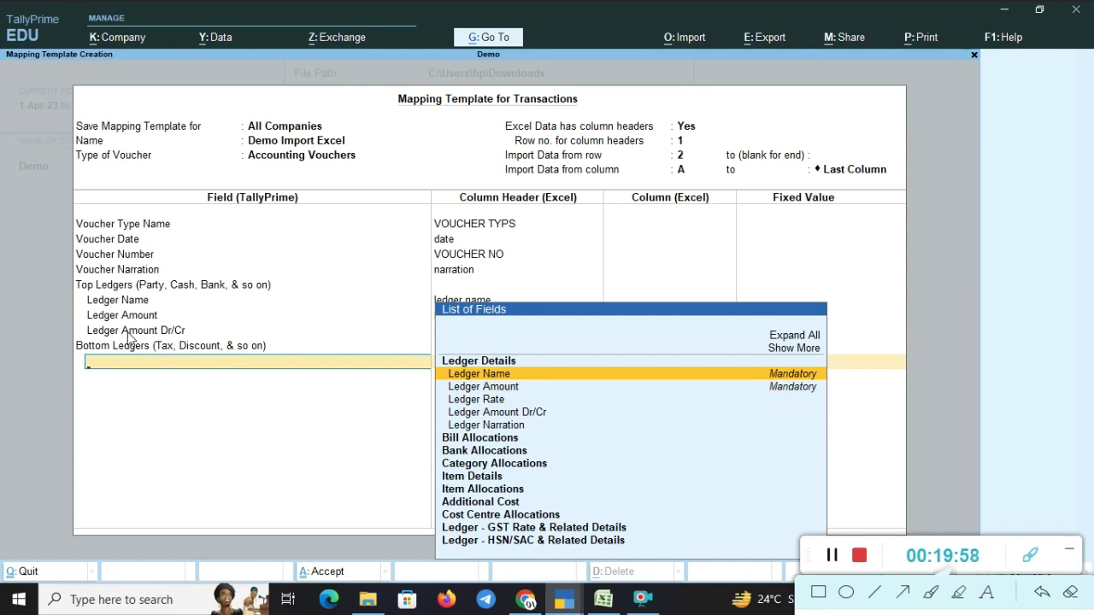
key(Return)
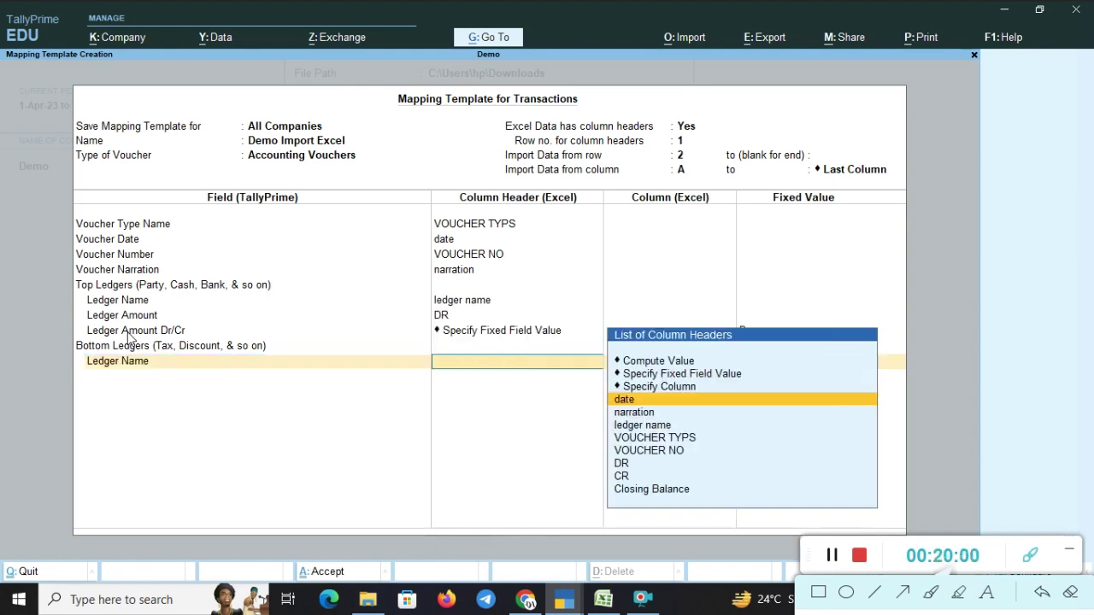
key(Up)
key(Up)
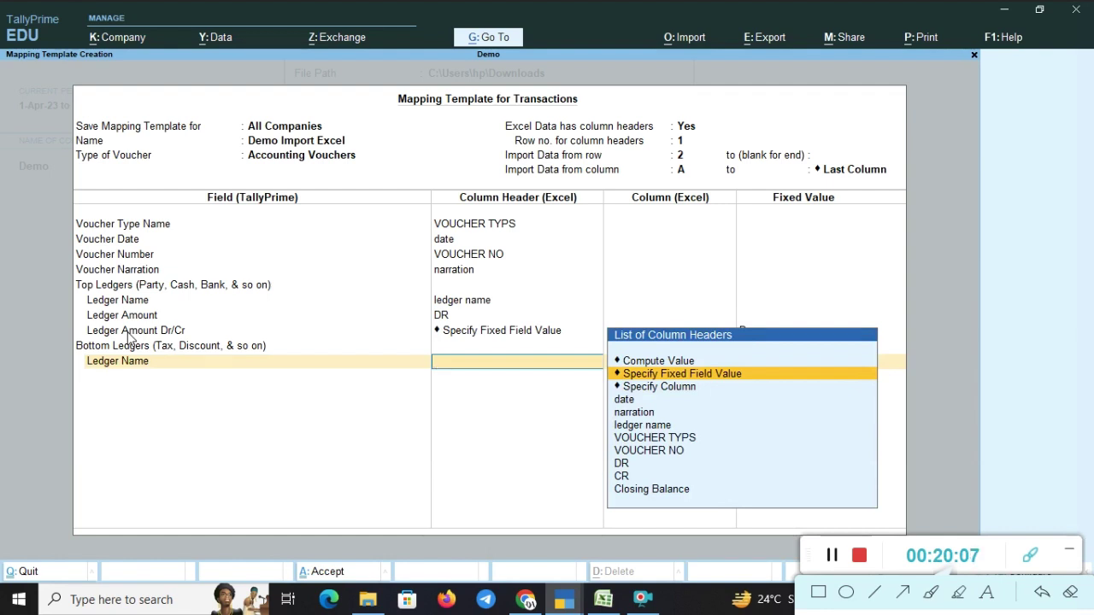
key(Return)
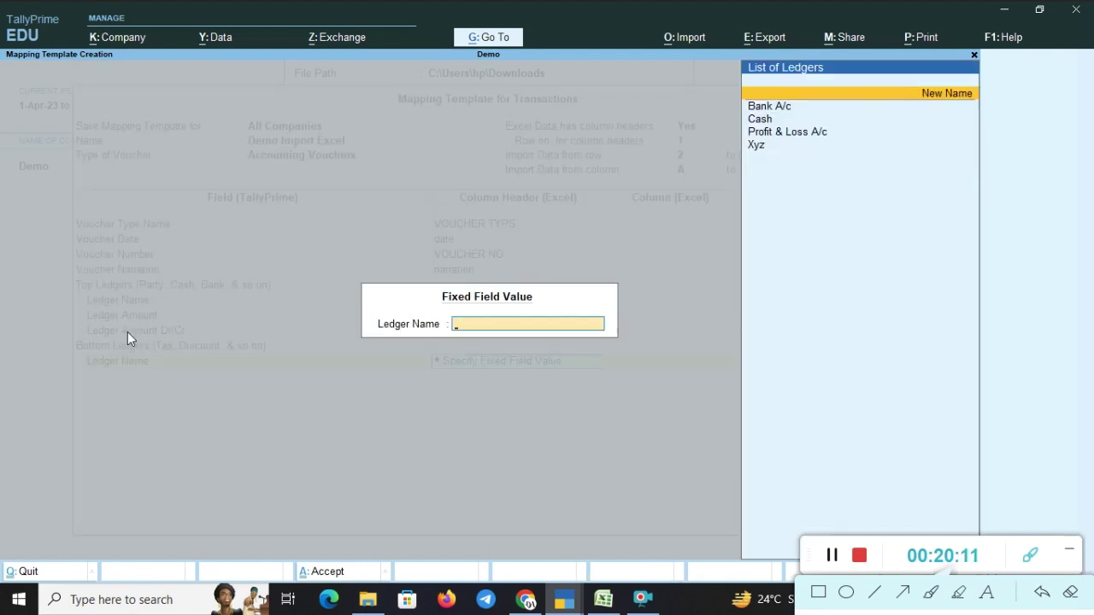
key(Down)
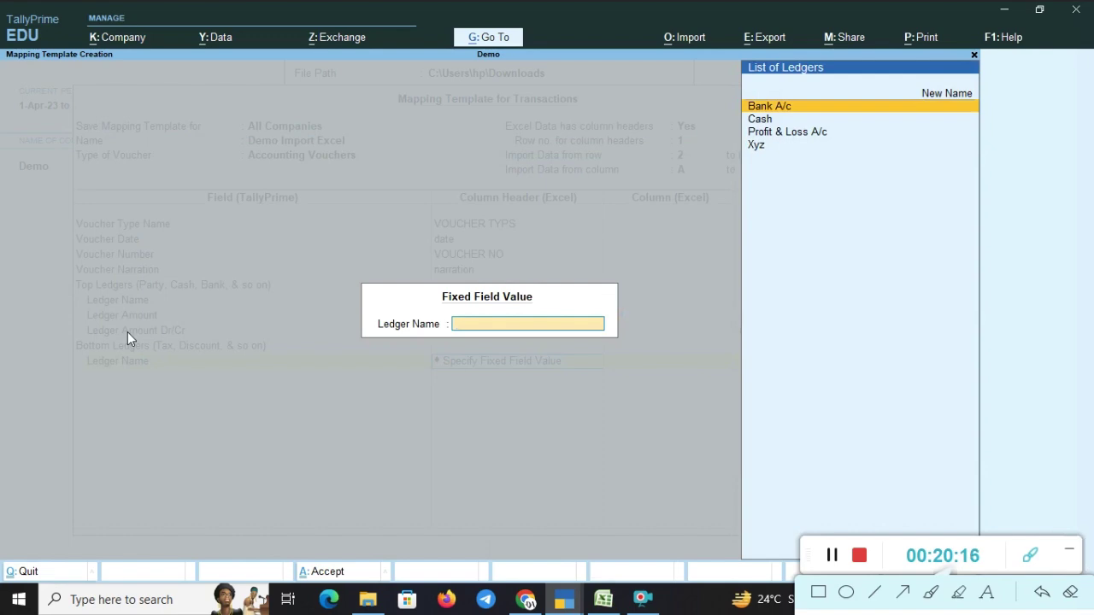
key(Escape)
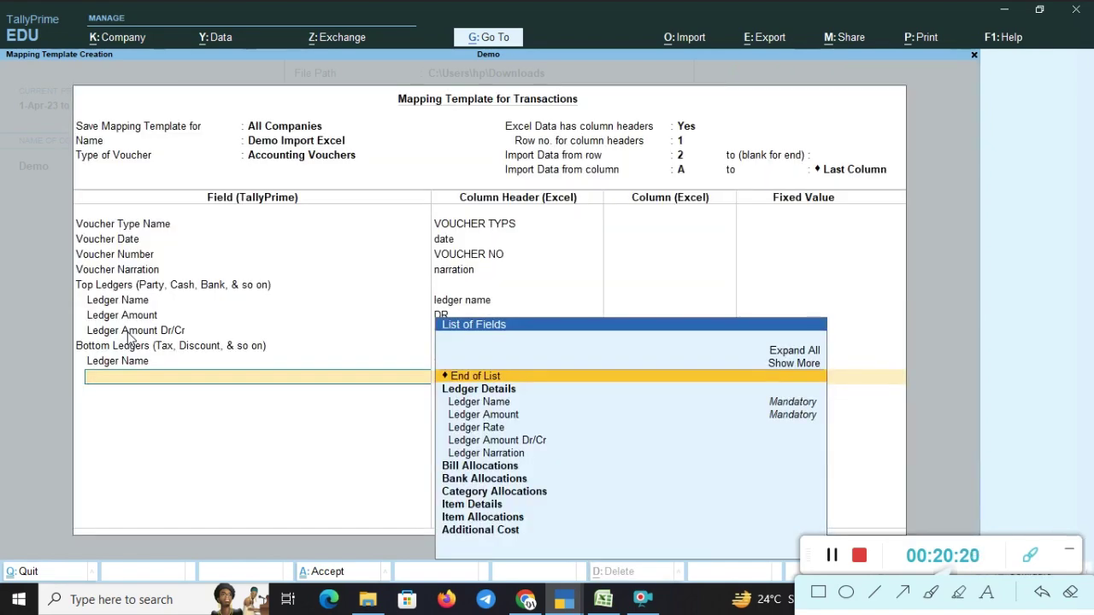
- Add Ledger Amount under Bottom Ledgers and map it to the DR column
key(Down)
key(Down)
key(Down)
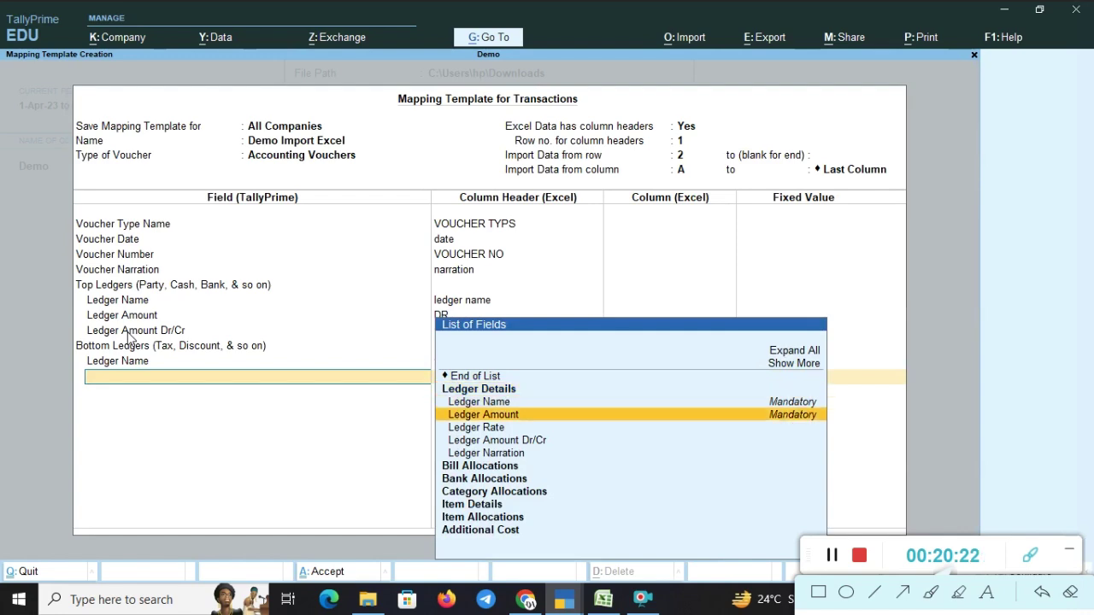
key(Return)
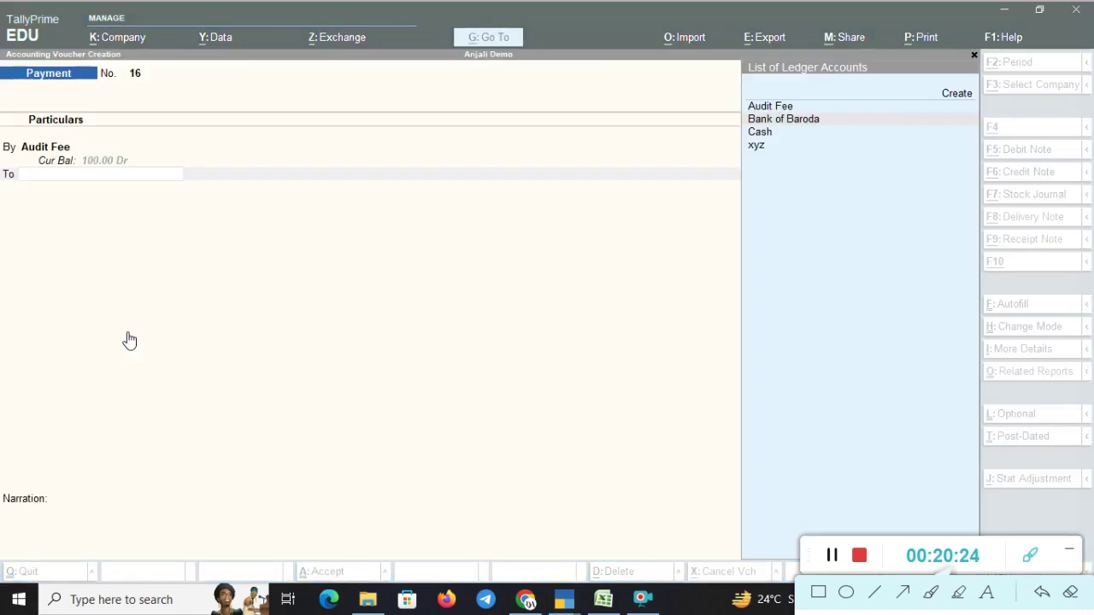
key(alt+Tab)
key(Tab)
key(Tab)
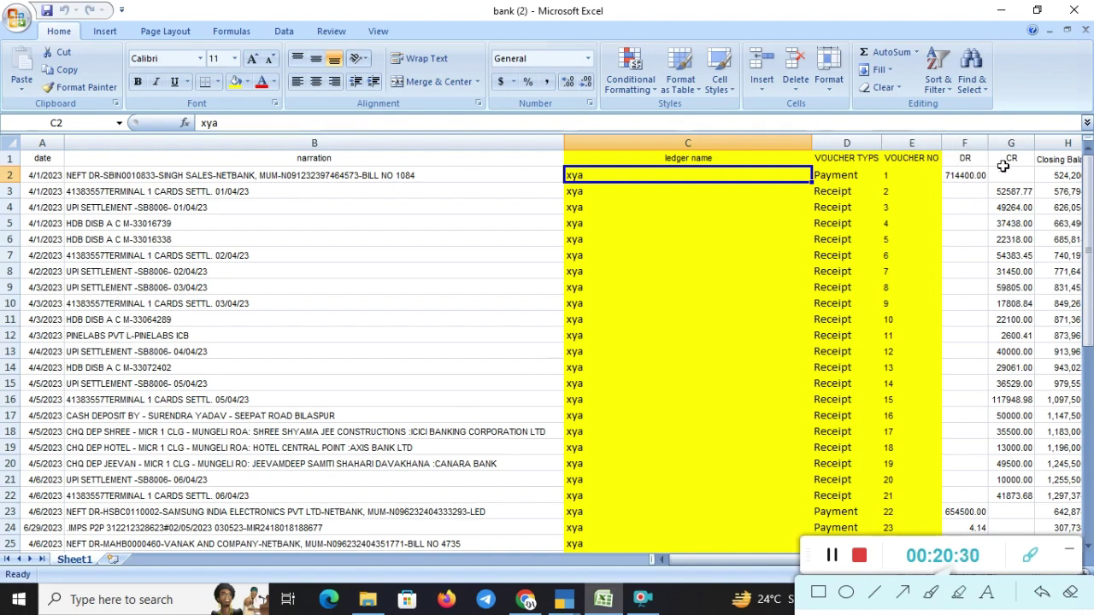
key(alt+Tab)
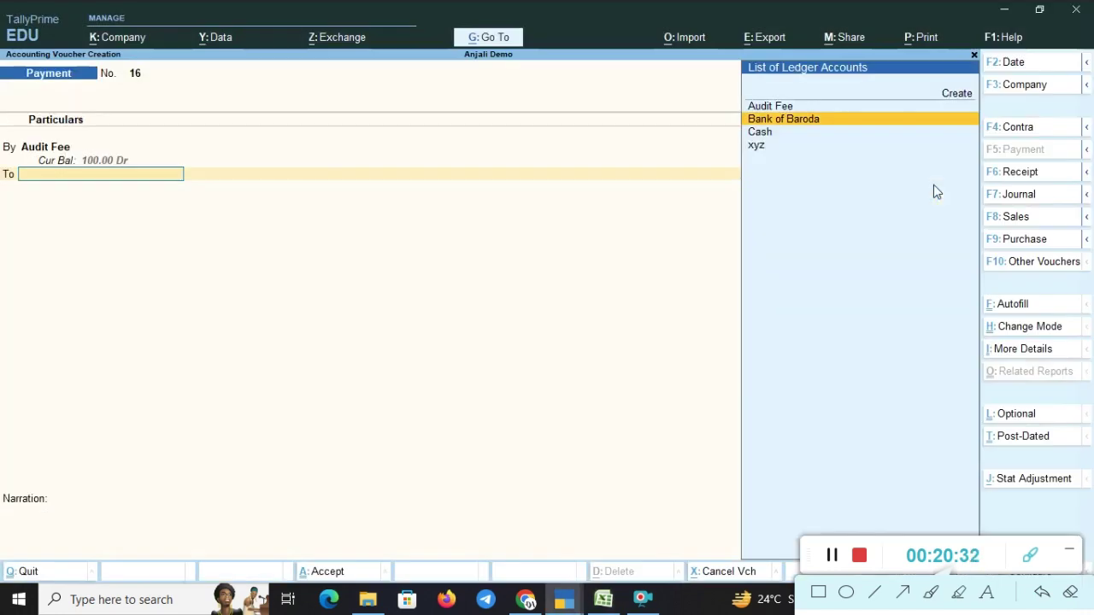
key(alt+Tab)
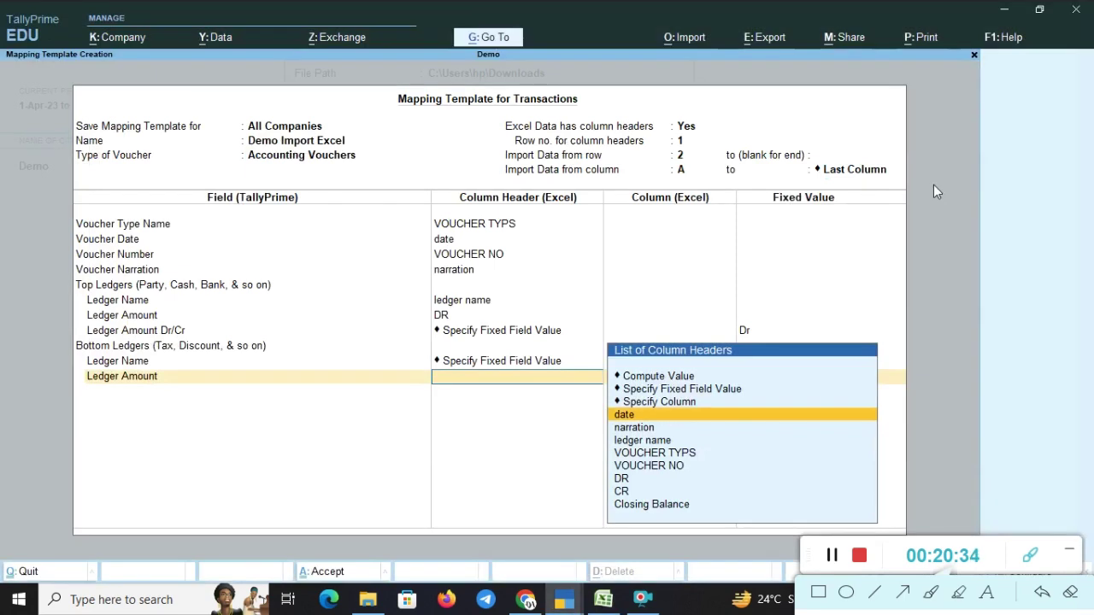
key(Down)
key(Down)
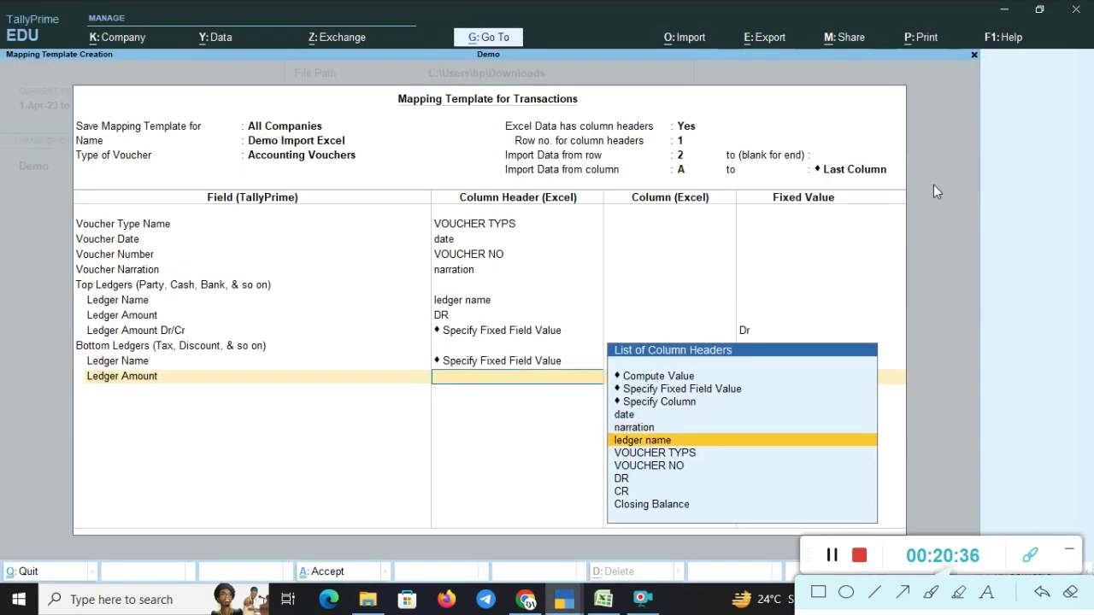
key(Down)
key(Down)
key(Down)
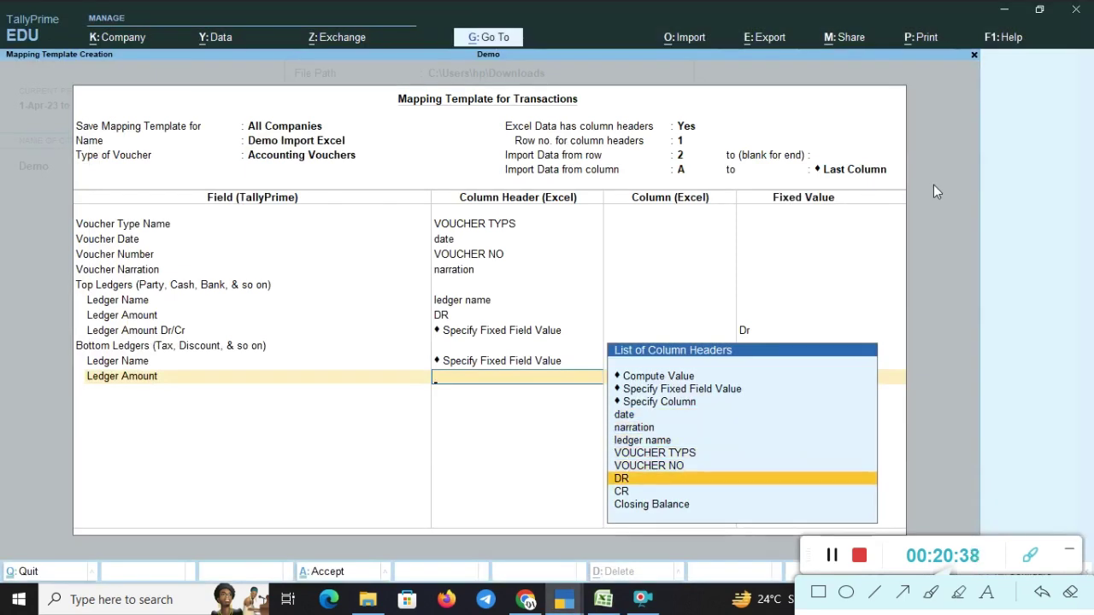
key(Return)
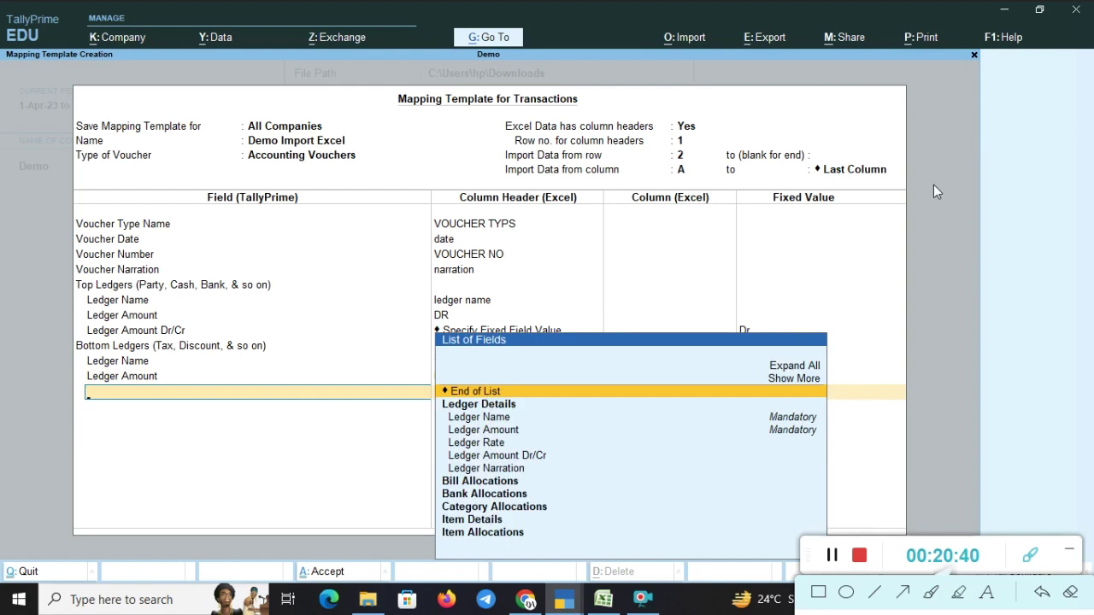
- Add Bottom Ledgers Ledger Amount Dr/Cr with the fixed field value Cr
key(Down)
key(Down)
key(Down)
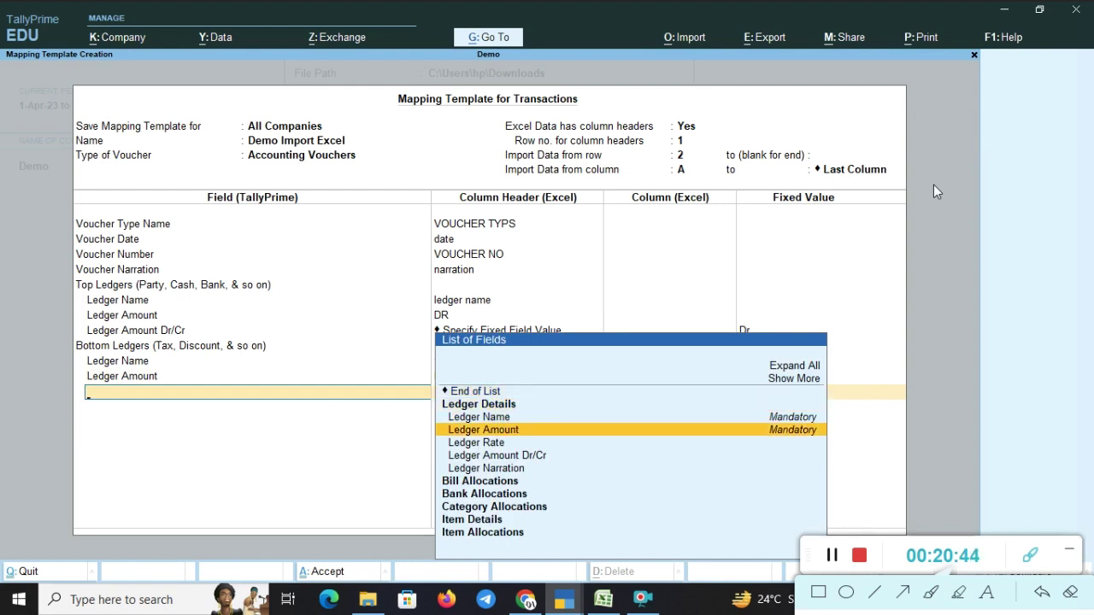
key(Down)
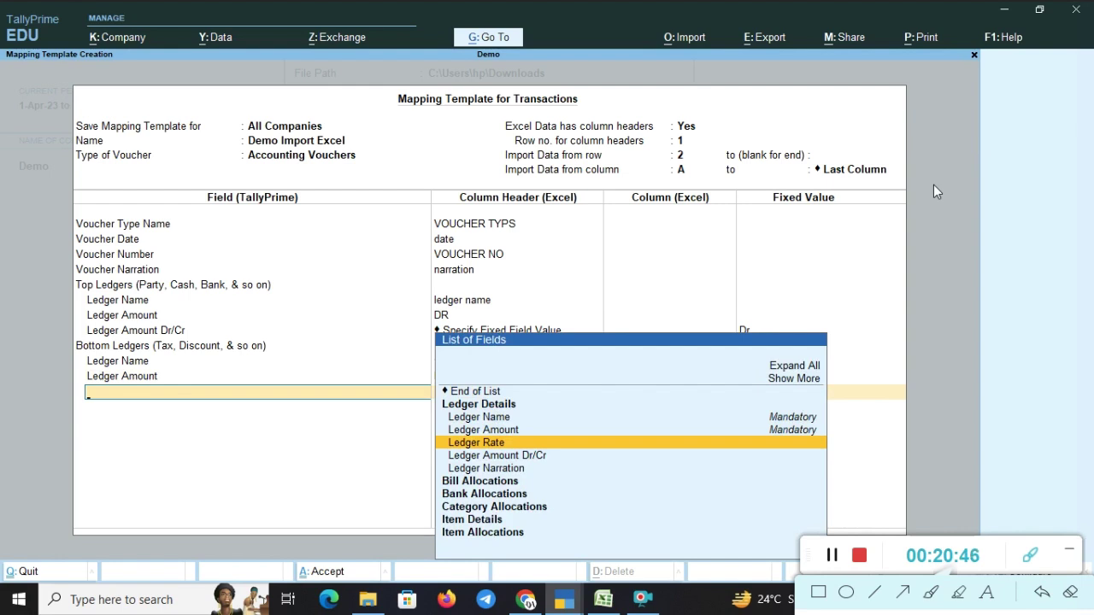
key(Down)
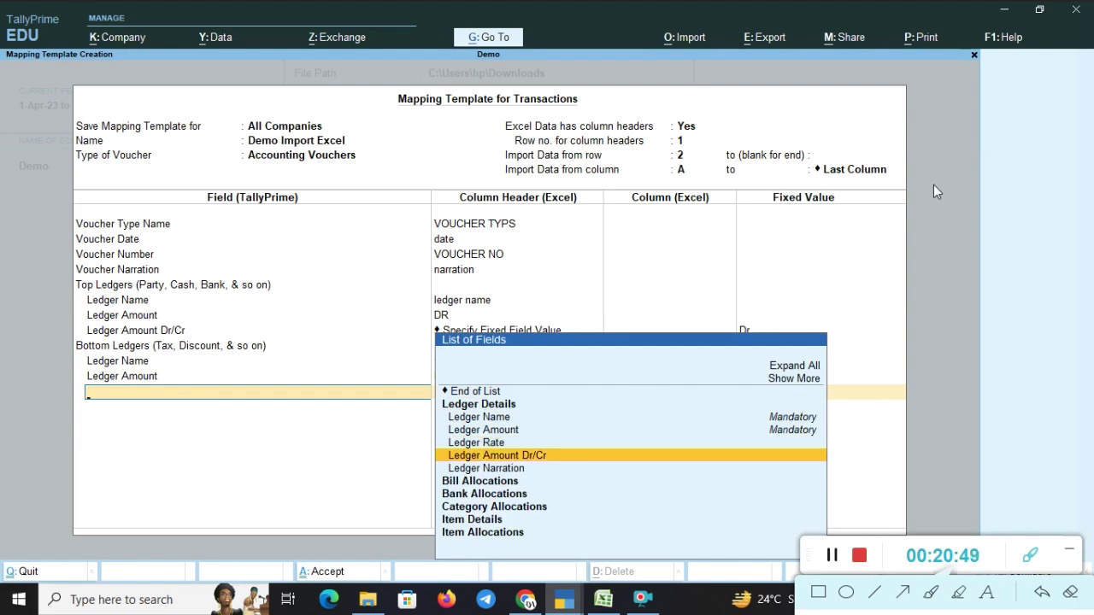
key(Return)
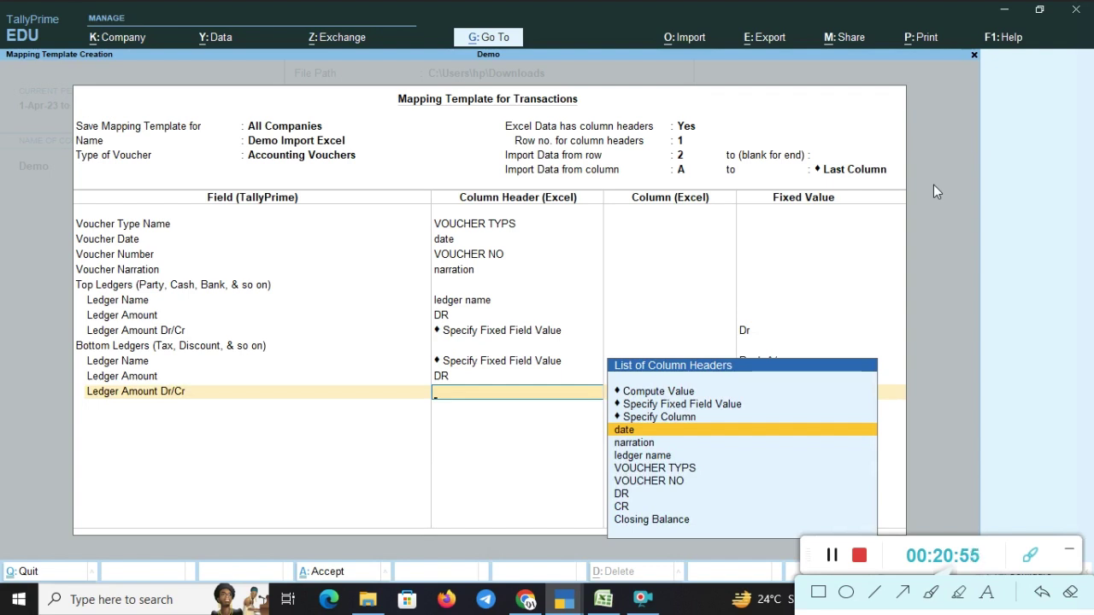
key(Up)
key(Up)
key(Return)
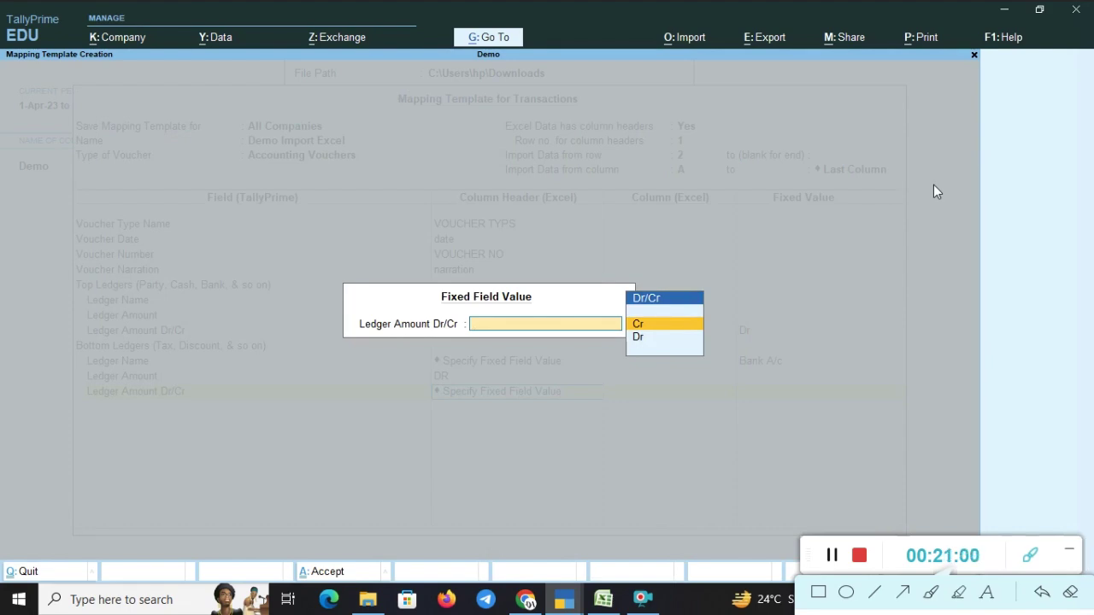
key(Return)
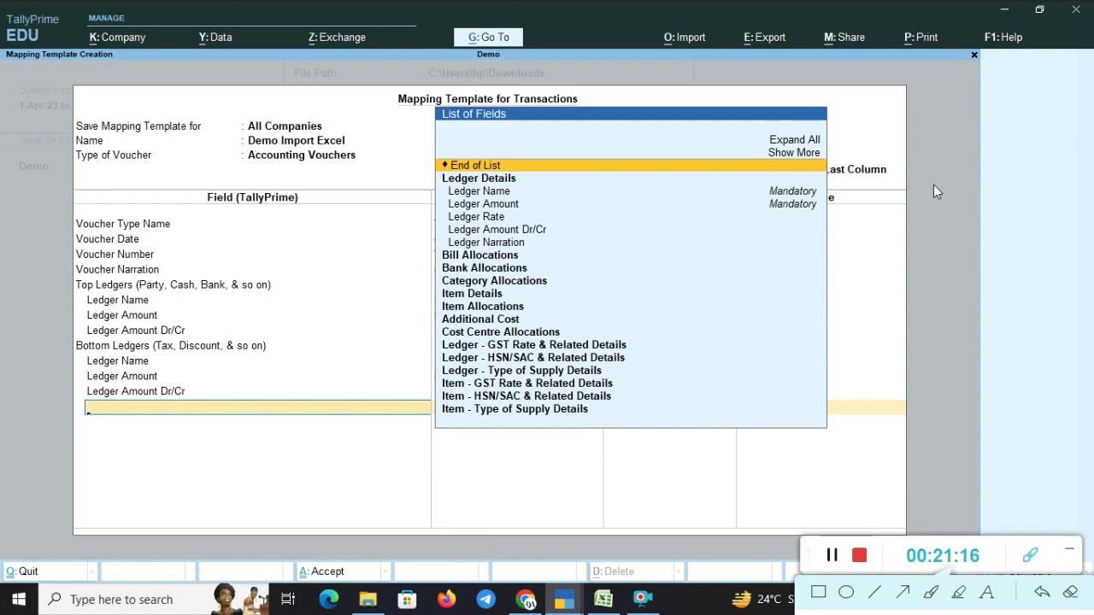
- Close the Bottom Ledgers group and add a second Top Ledgers (Party, Cash, Bank, & so on) group
key(Return)
key(Down)
key(Down)
key(Down)
key(Down)
key(Down)
key(Down)
key(Down)
key(Down)
key(Down)
key(Down)
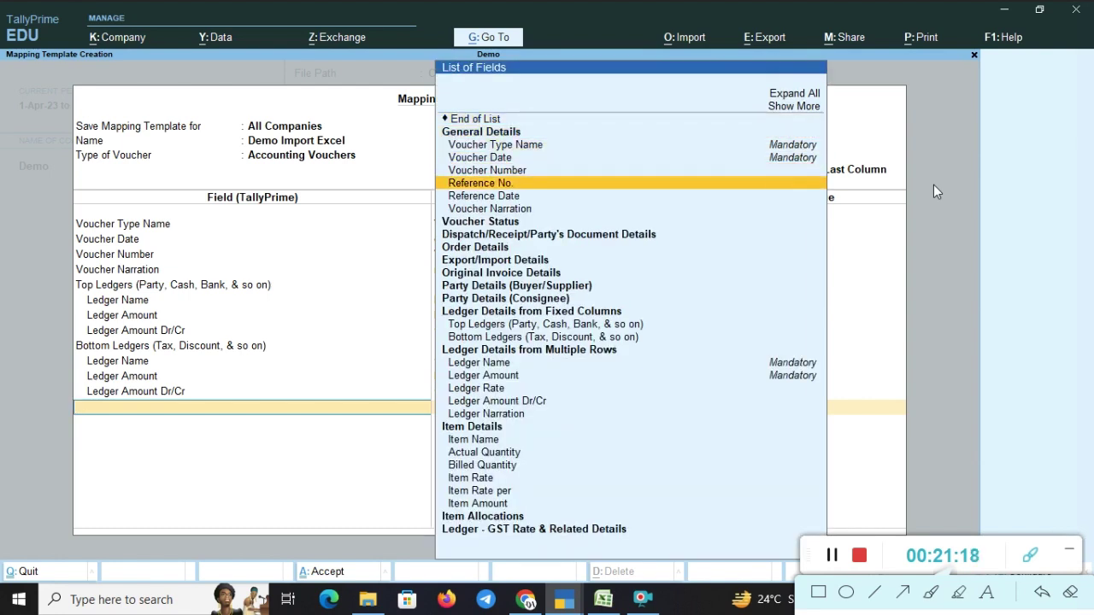
key(Down)
key(Down)
key(Down)
key(Down)
key(Down)
key(Down)
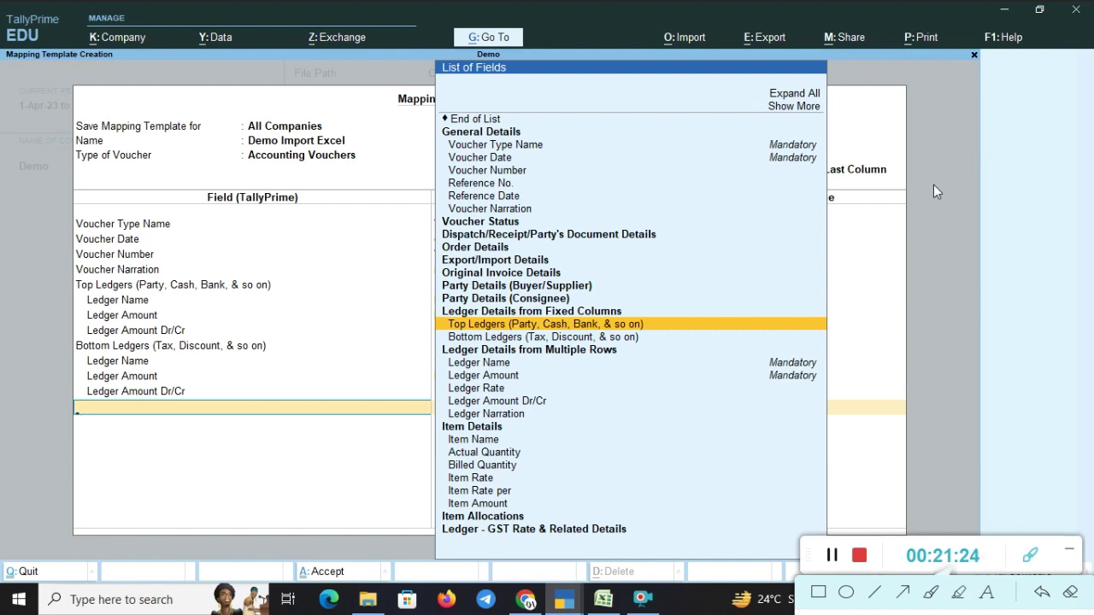
key(Return)
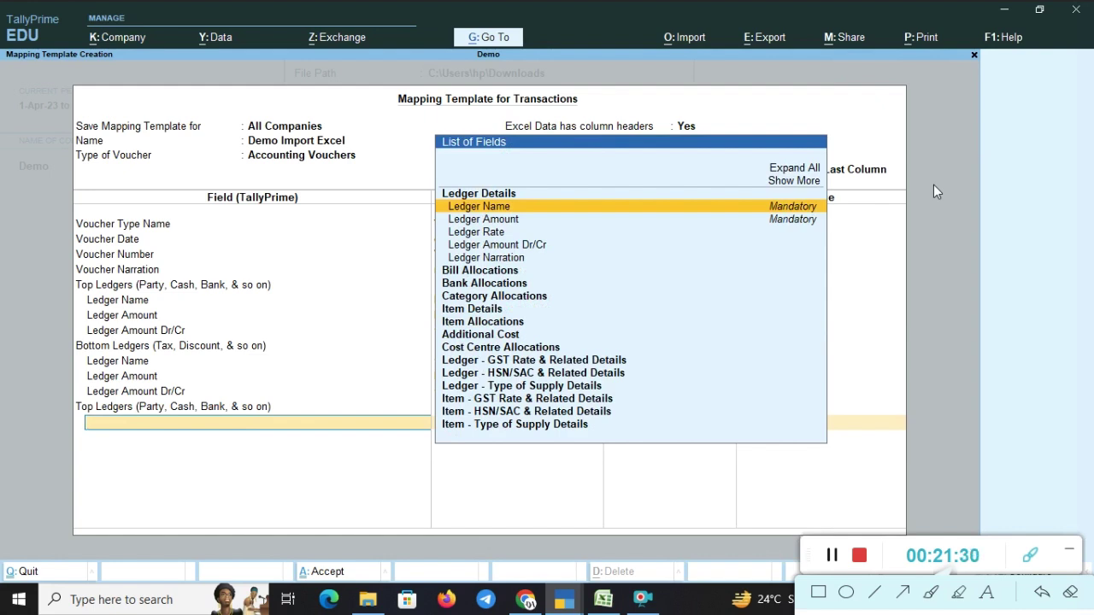
key(alt+Tab)
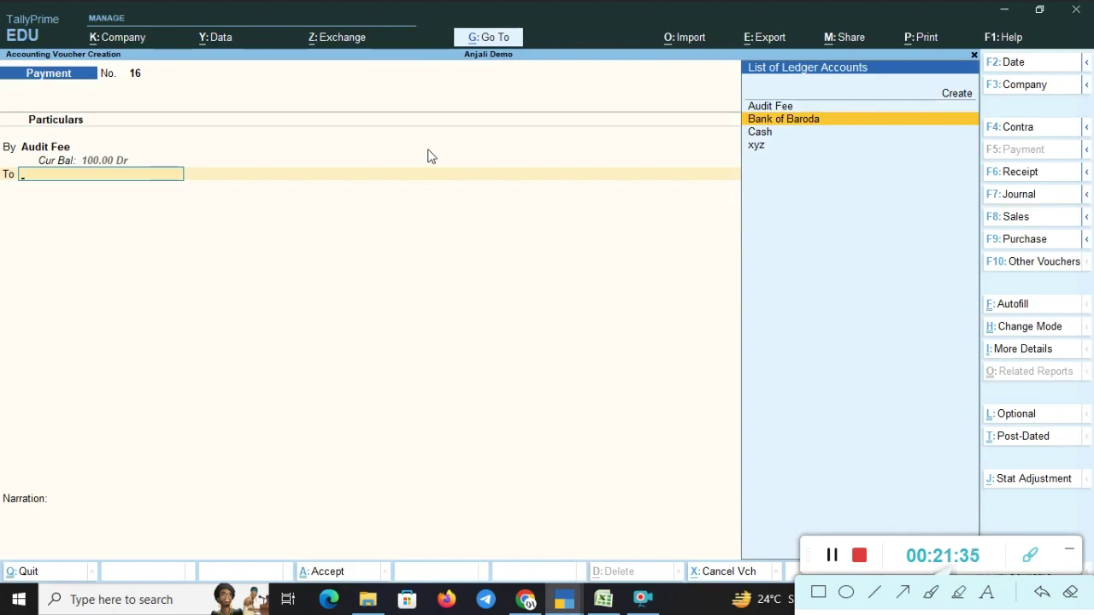
- In the other TallyPrime window, toggle the voucher between Payment (F5) and Receipt (F6)
key(alt+Tab)
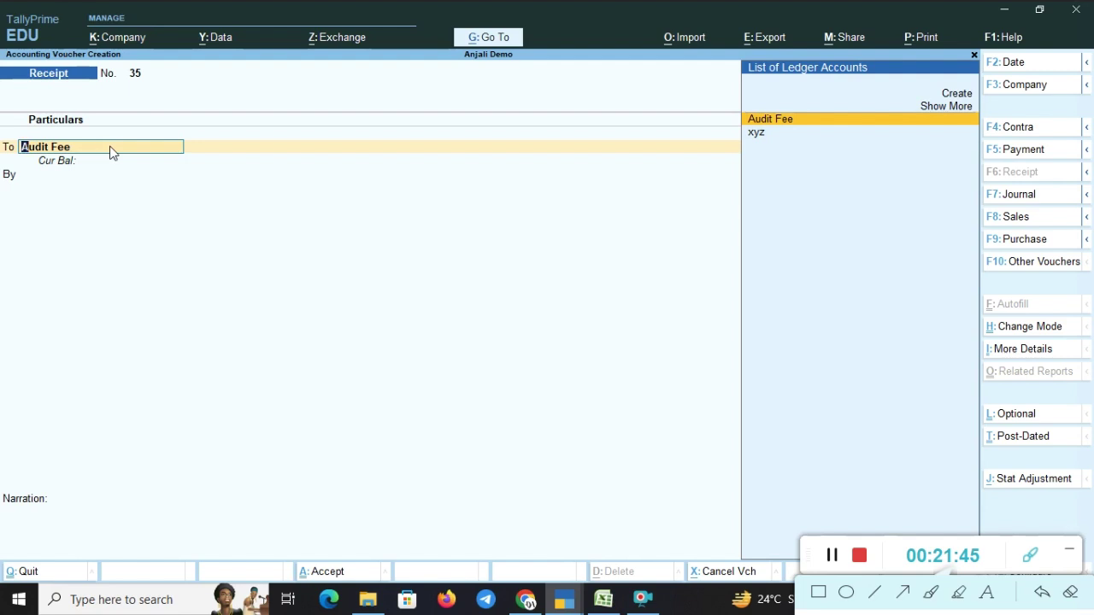
key(F5)
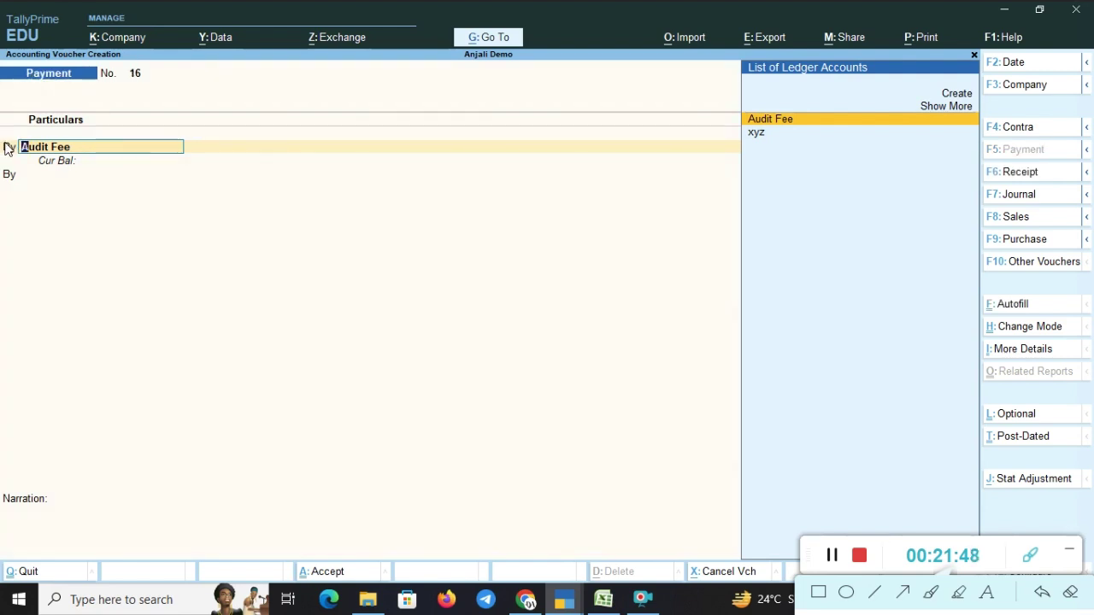
key(F6)
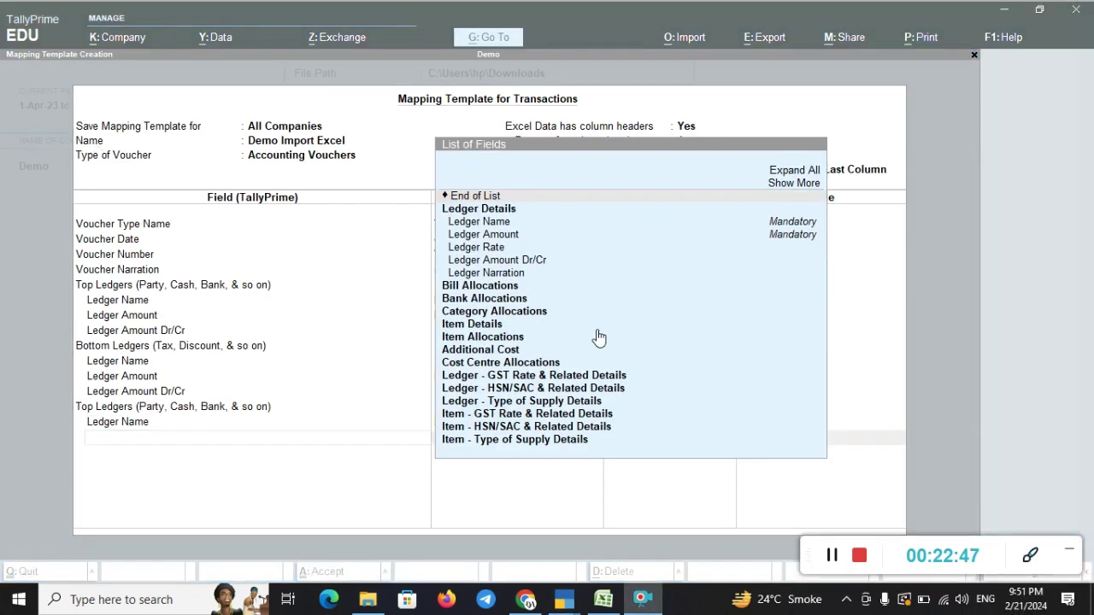
- Add a Ledger Amount row to the second Top Ledgers group
key(alt+Tab)
key(alt+Tab)
key(alt+Tab)
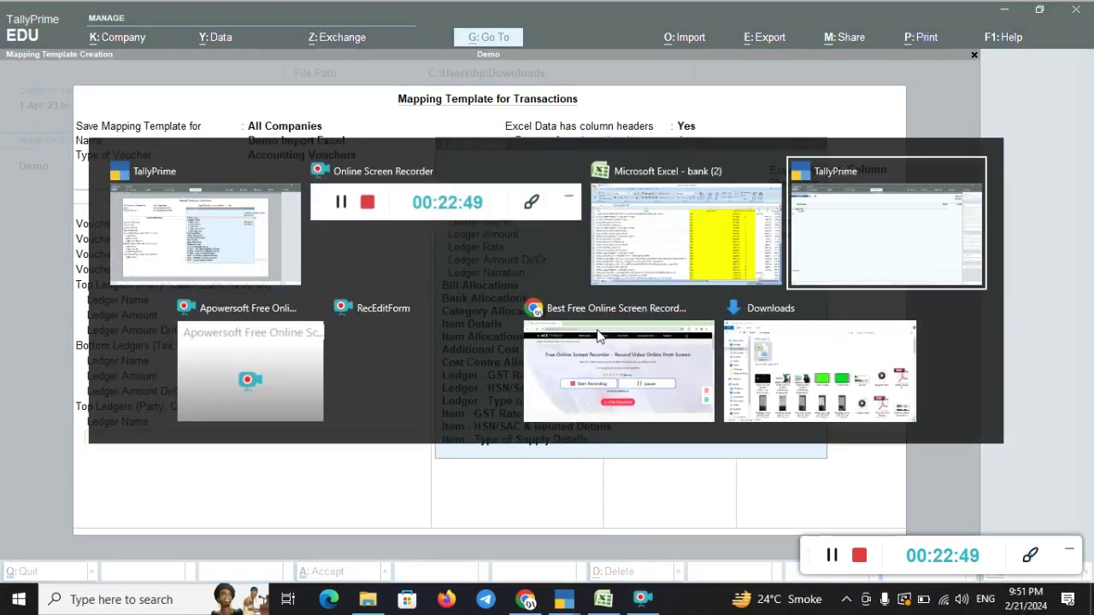
key(alt+Tab)
key(alt+Tab)
key(alt+Tab)
key(alt+Tab)
key(alt+Tab)
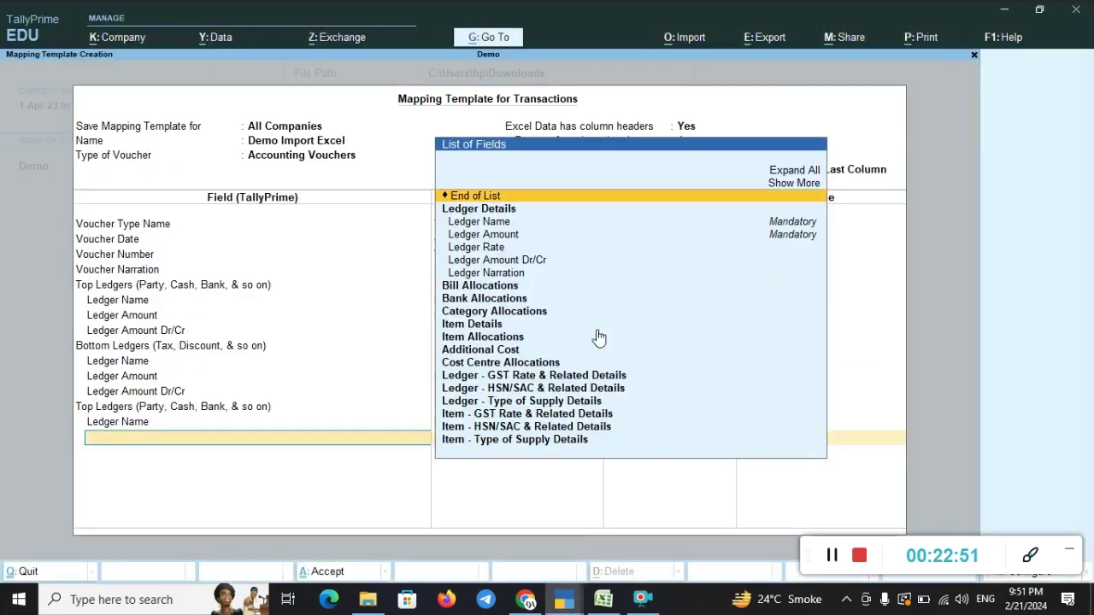
key(Down)
key(Down)
key(Down)
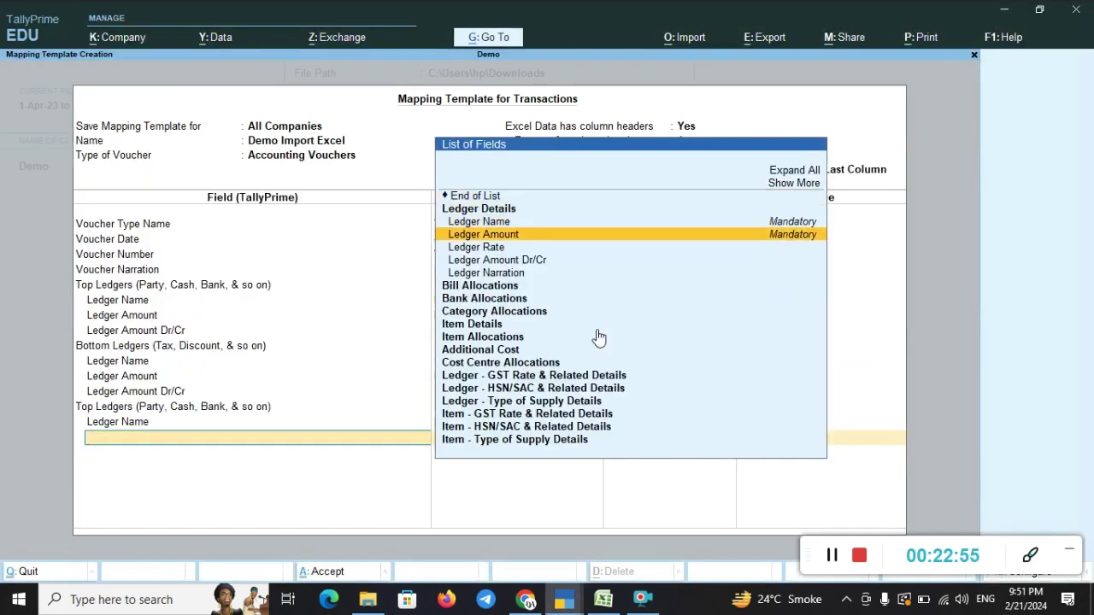
key(Return)
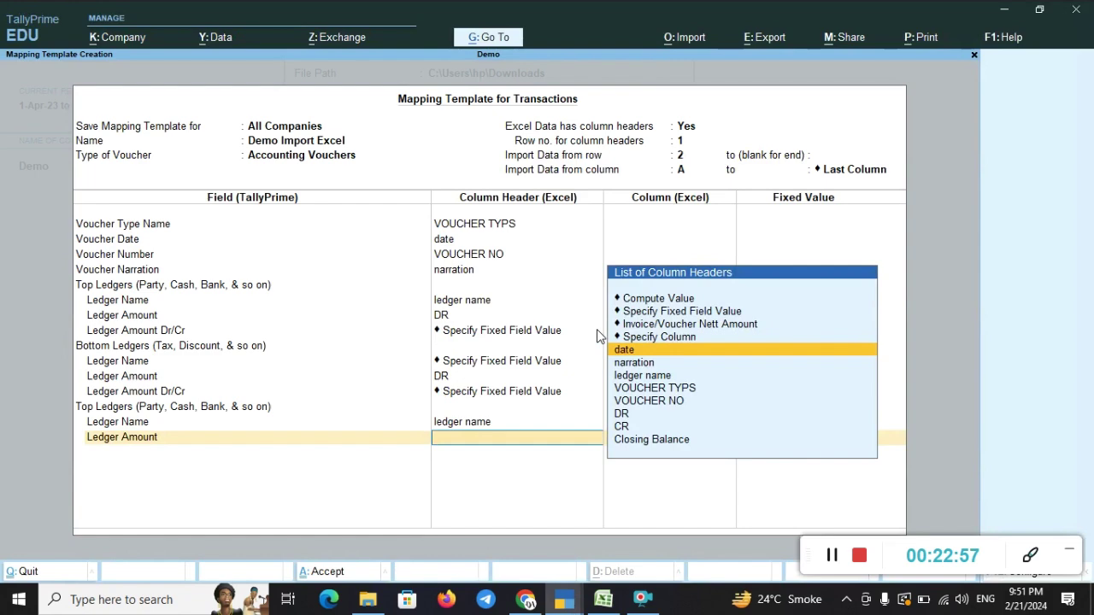
- Check the bank (2) workbook columns, then map this Ledger Amount to the CR column
key(alt+Tab)
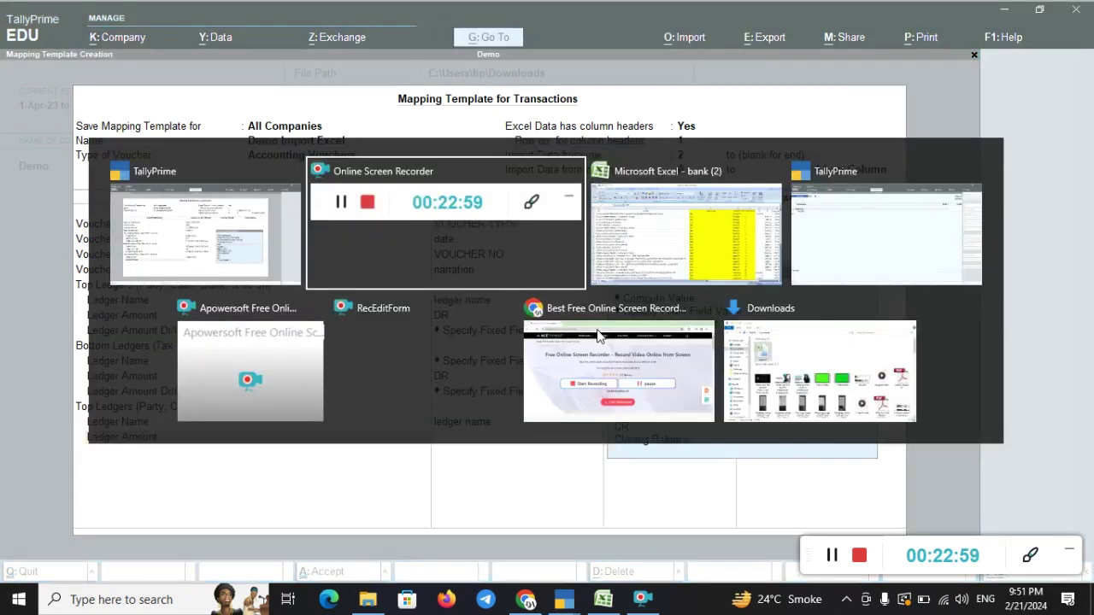
key(alt+Tab)
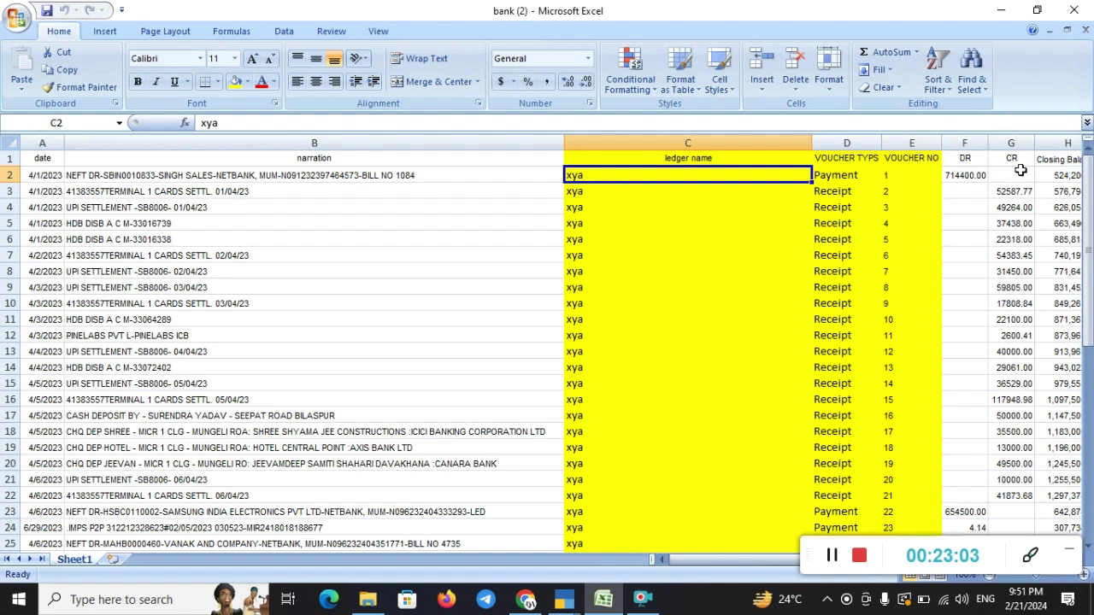
key(alt+Tab)
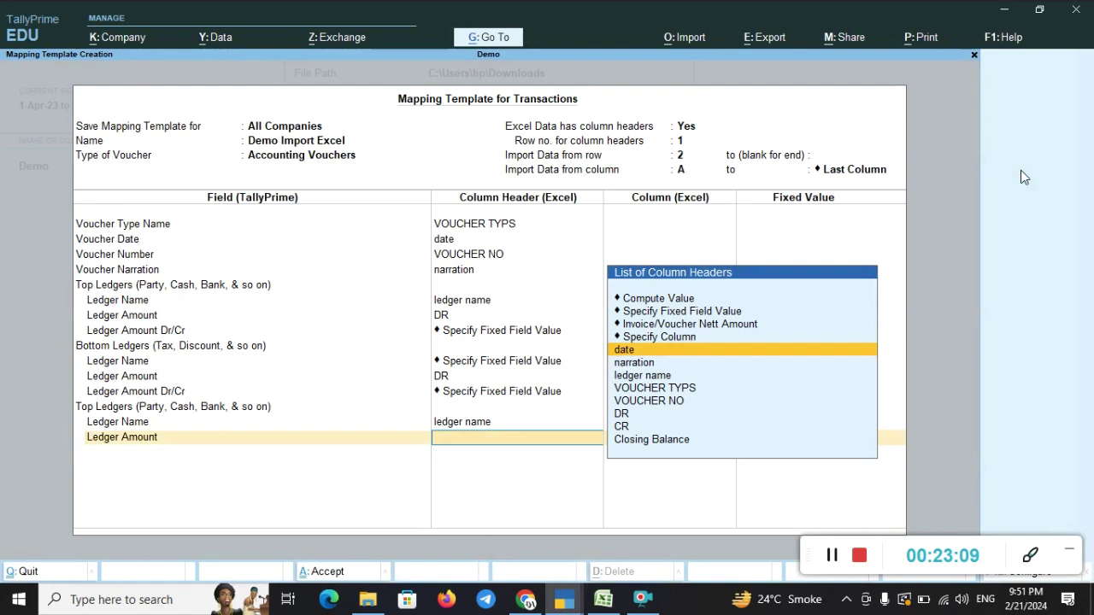
key(Down)
key(Down)
key(Down)
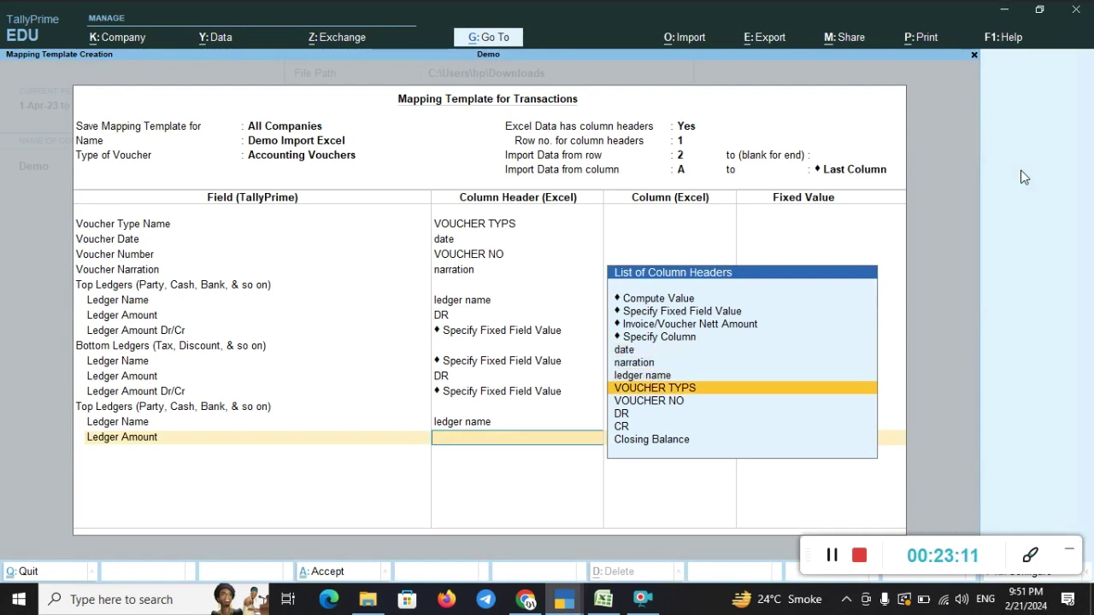
key(Up)
key(Up)
key(Up)
key(Down)
key(Down)
key(Down)
key(Down)
key(Down)
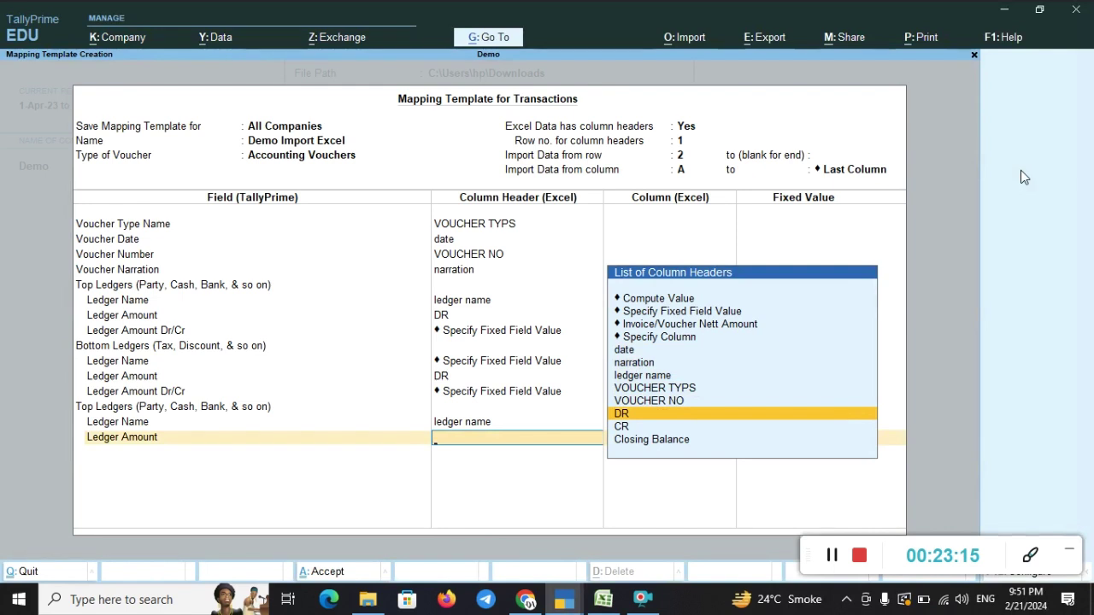
key(Down)
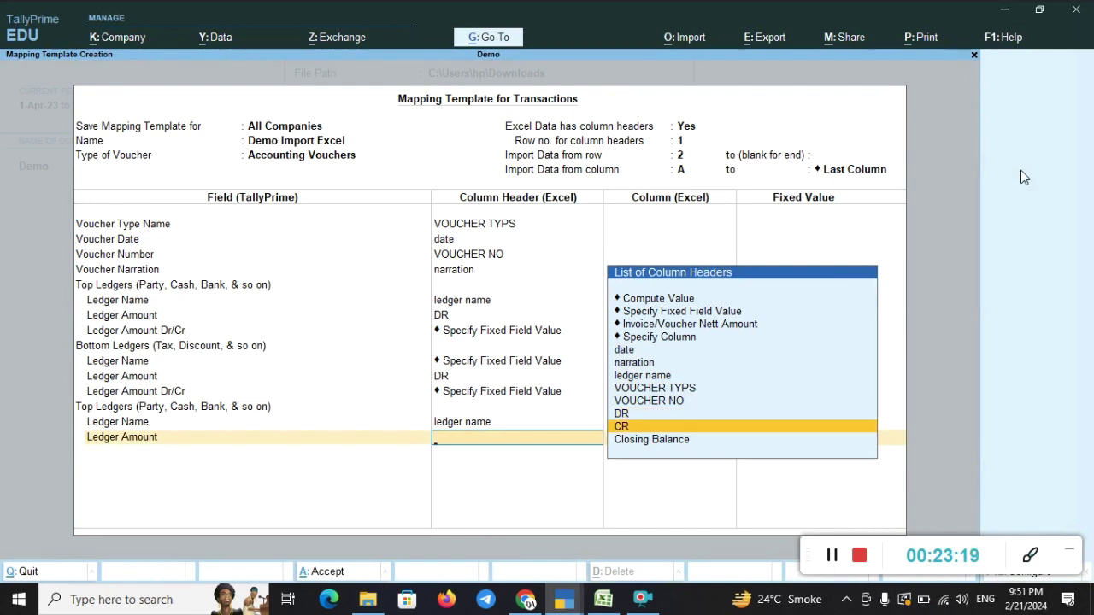
key(Return)
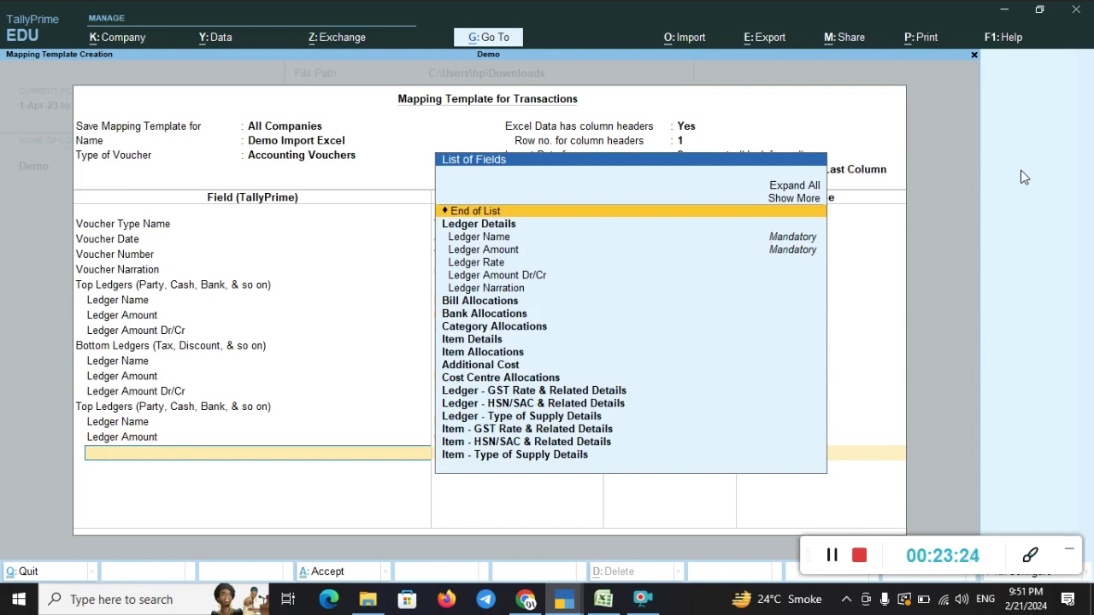
key(Down)
key(Down)
key(Down)
key(Down)
key(Down)
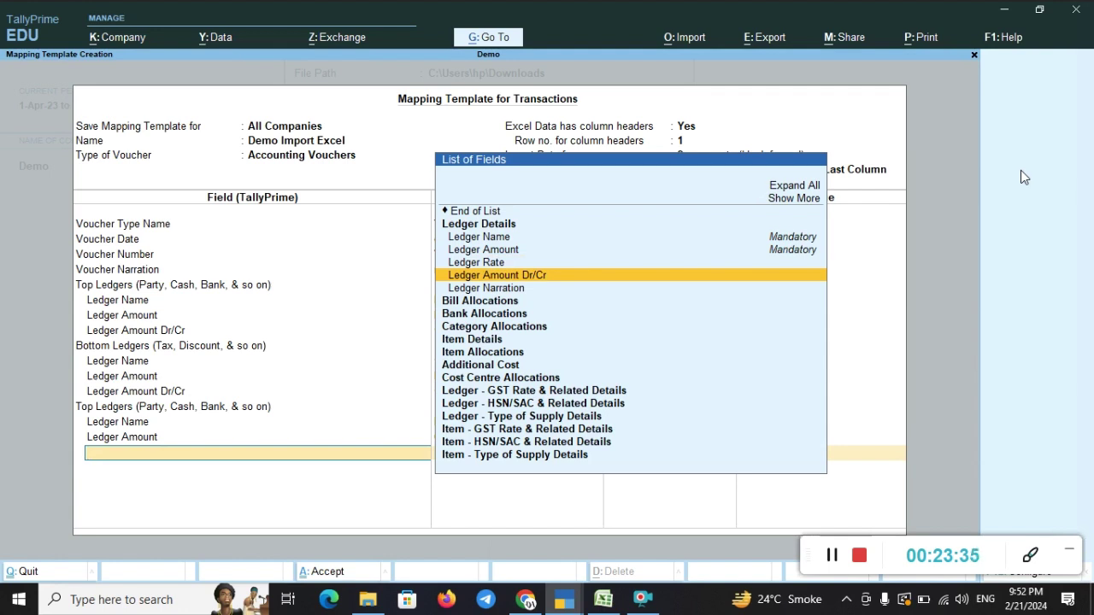
- Add Ledger Amount Dr/Cr to the second Top Ledgers group using Specify Fixed Field Value
key(Return)
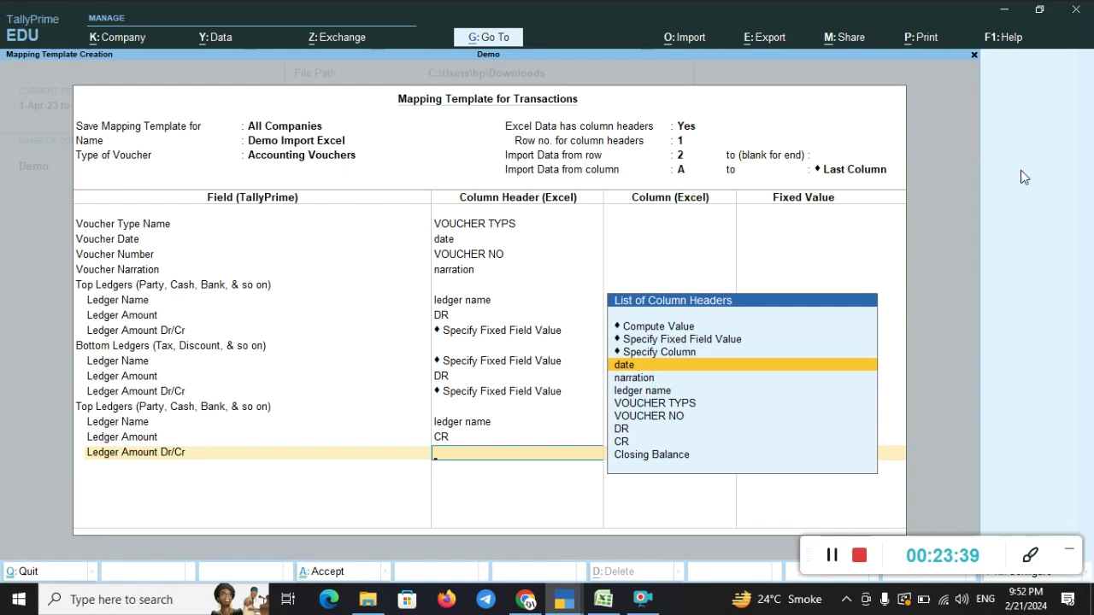
key(Down)
key(Down)
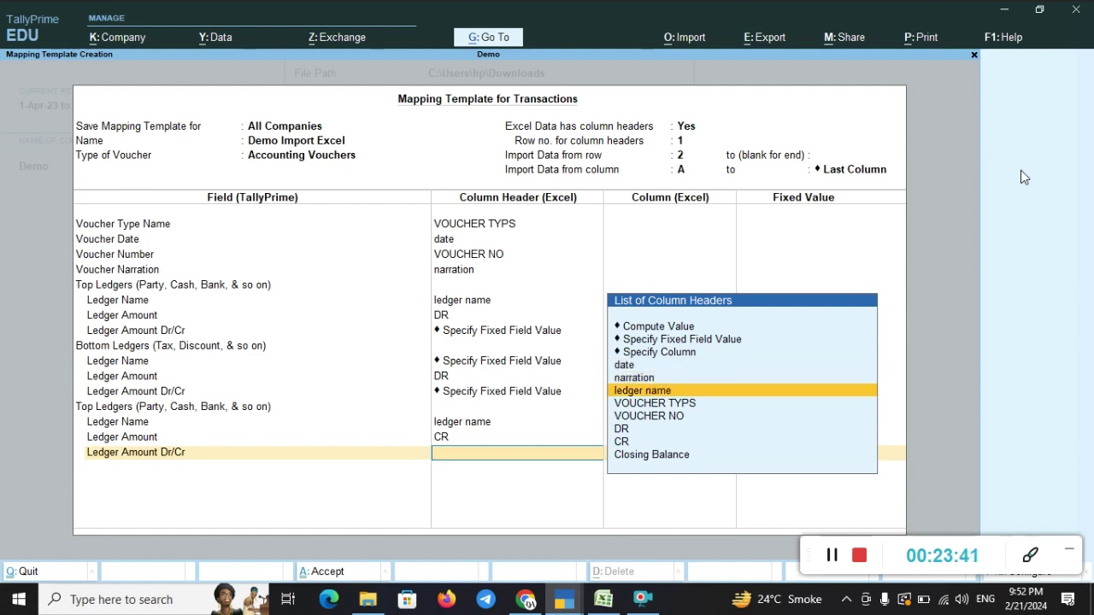
key(Up)
key(Up)
key(Up)
key(Up)
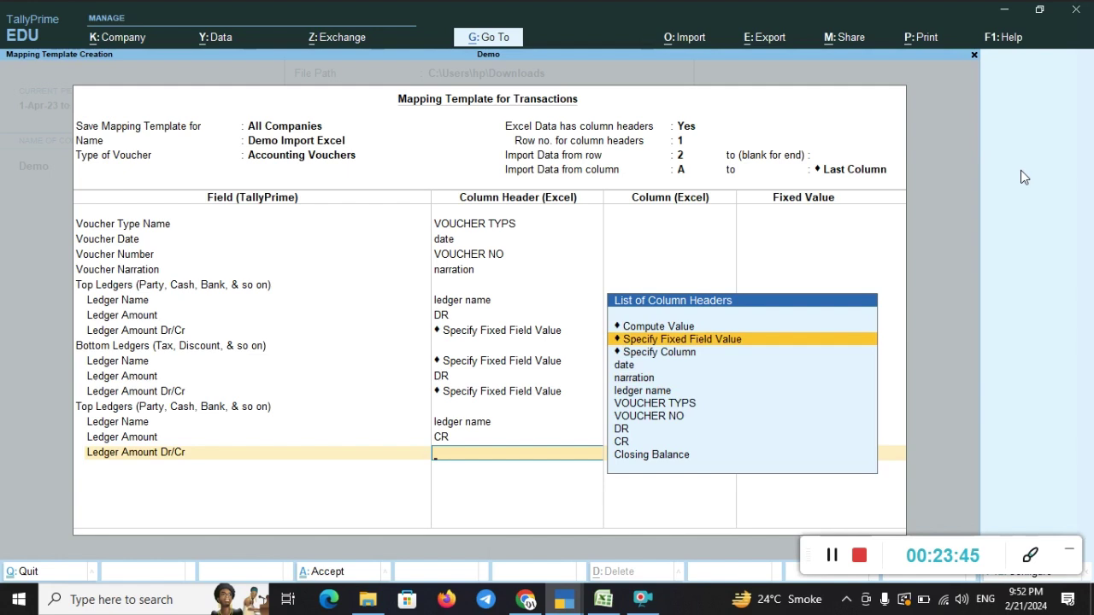
key(Return)
key(Return)
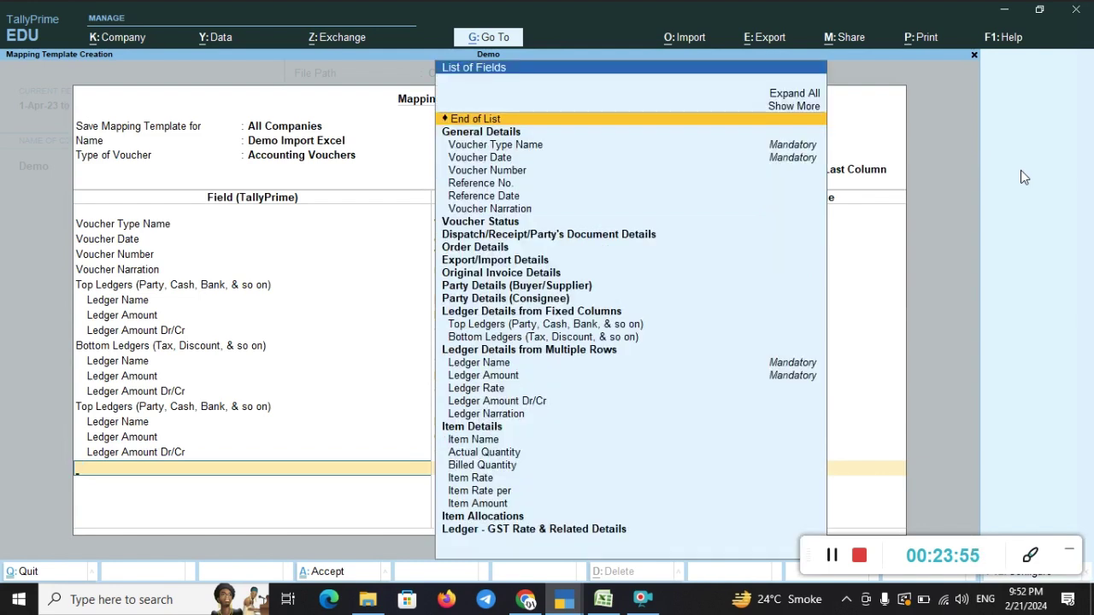
- Add a second Bottom Ledgers (Tax, Discount, & so on) group to the template
key(Down)
key(Down)
key(Down)
key(Down)
key(Down)
key(Down)
key(Down)
key(Down)
key(Down)
key(Down)
key(Down)
key(Down)
key(Down)
key(Down)
key(Down)
key(Down)
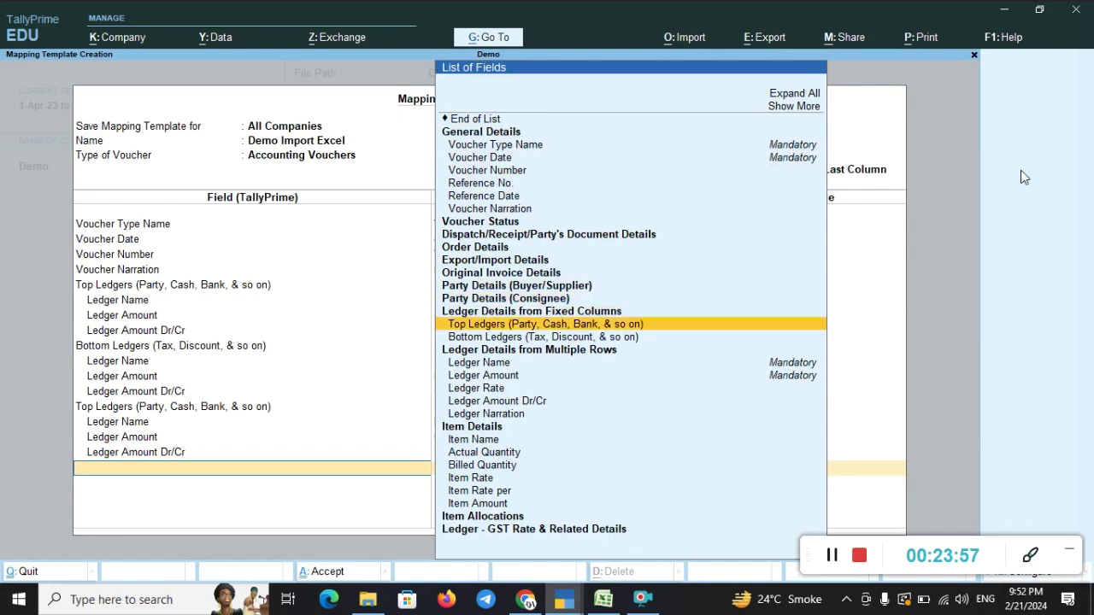
key(Down)
key(Return)
key(alt+Tab)
key(alt+Tab)
key(alt+Tab)
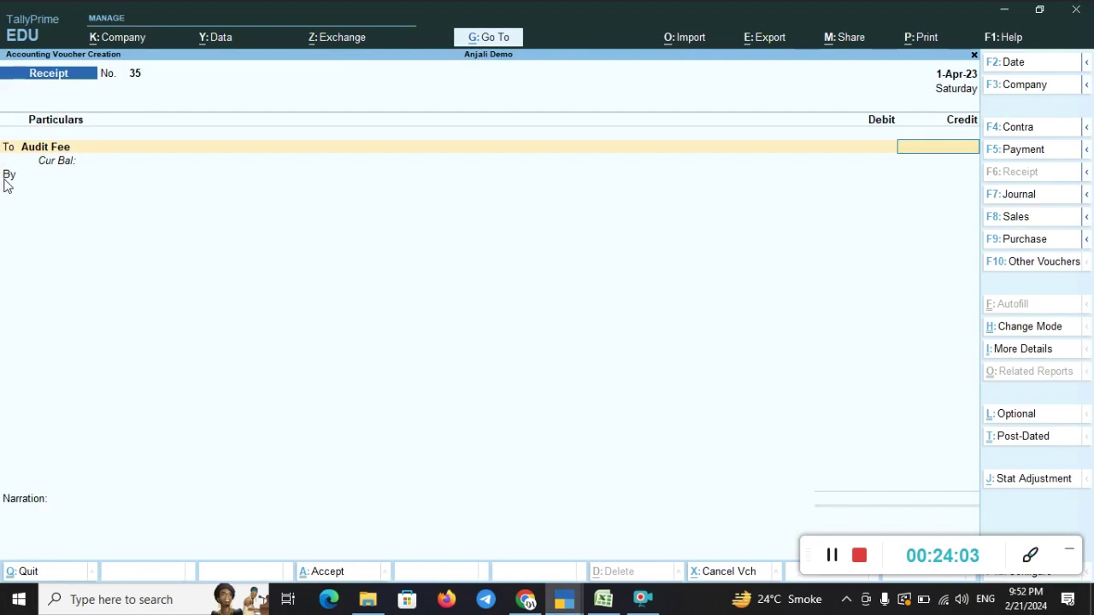
key(alt+Tab)
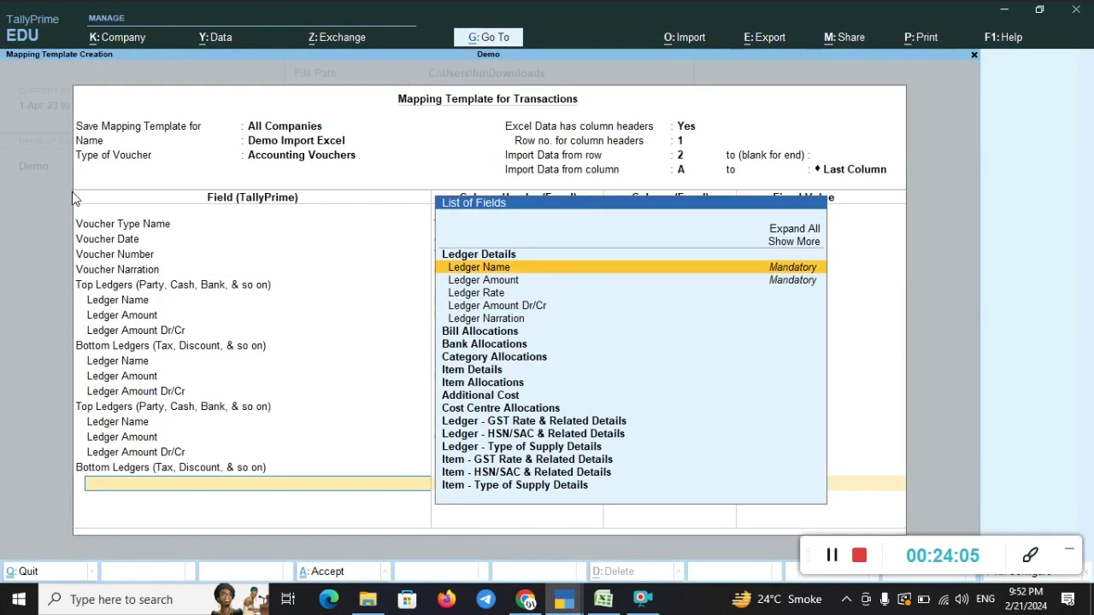
- Give that group a Ledger Name row fixed to the Bank A/c ledger
key(Down)
key(Down)
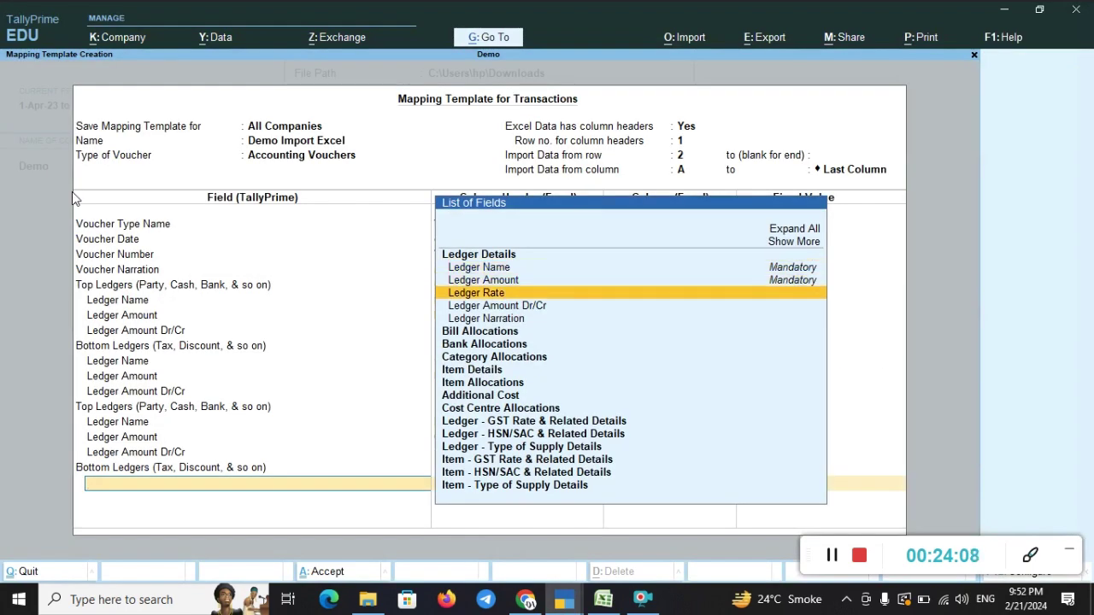
key(Up)
key(Up)
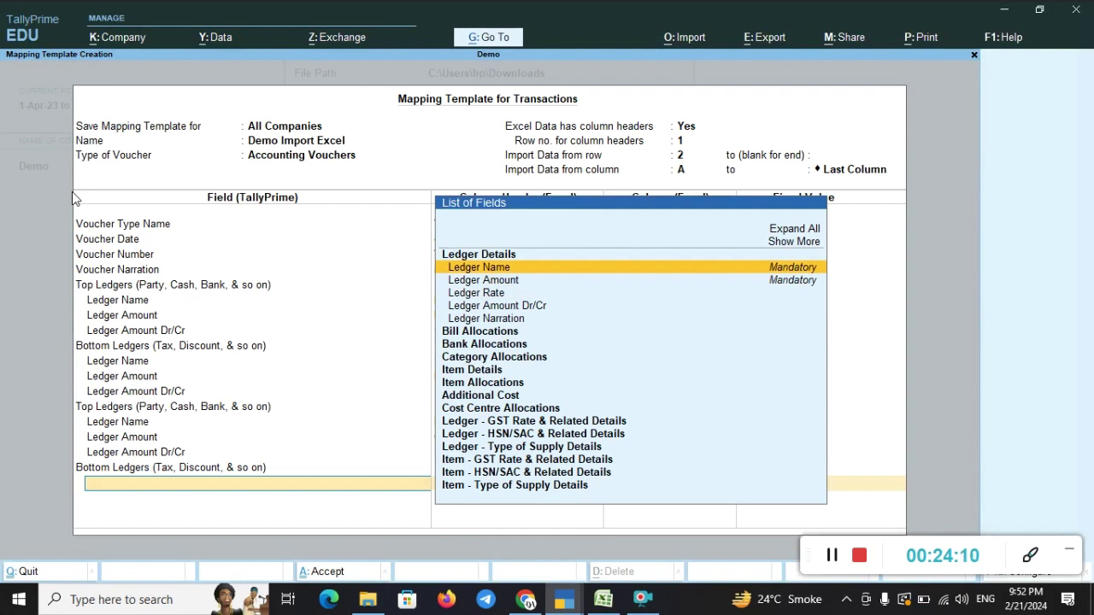
key(Return)
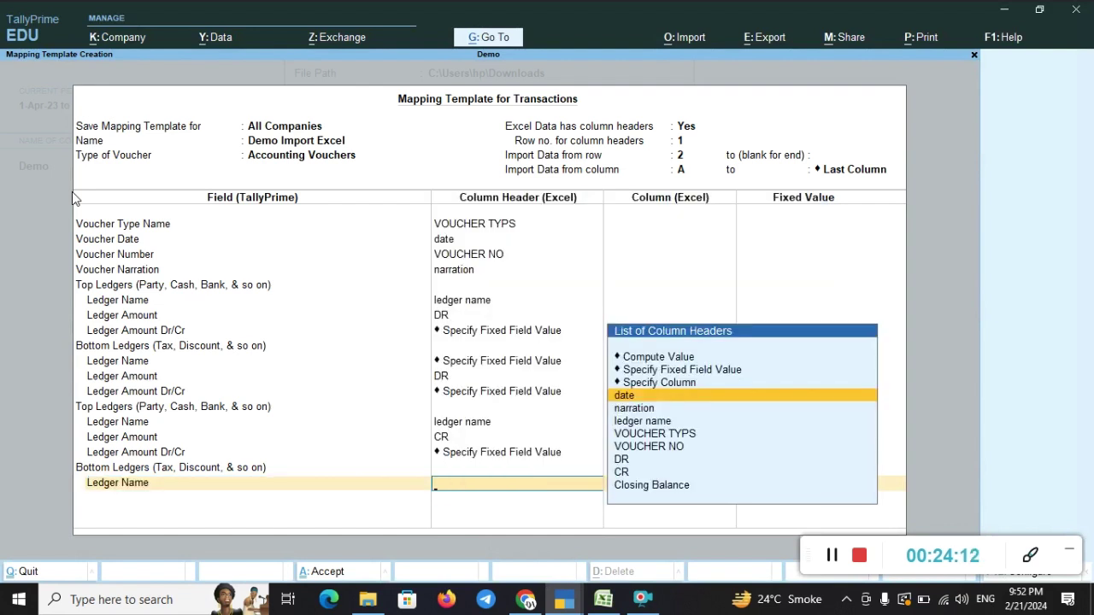
key(Up)
key(Up)
key(Return)
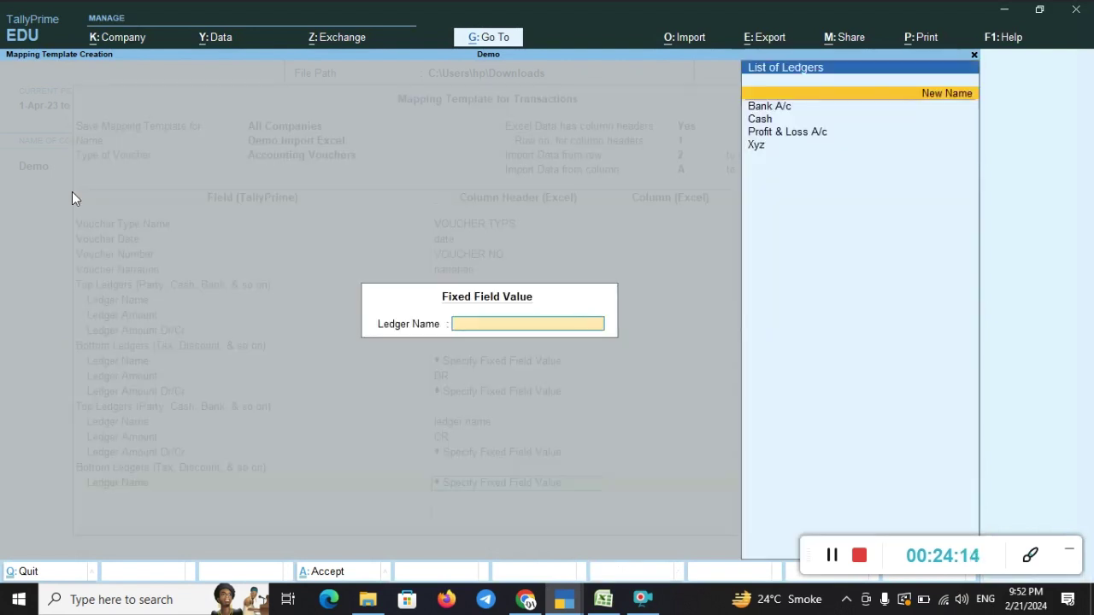
key(Down)
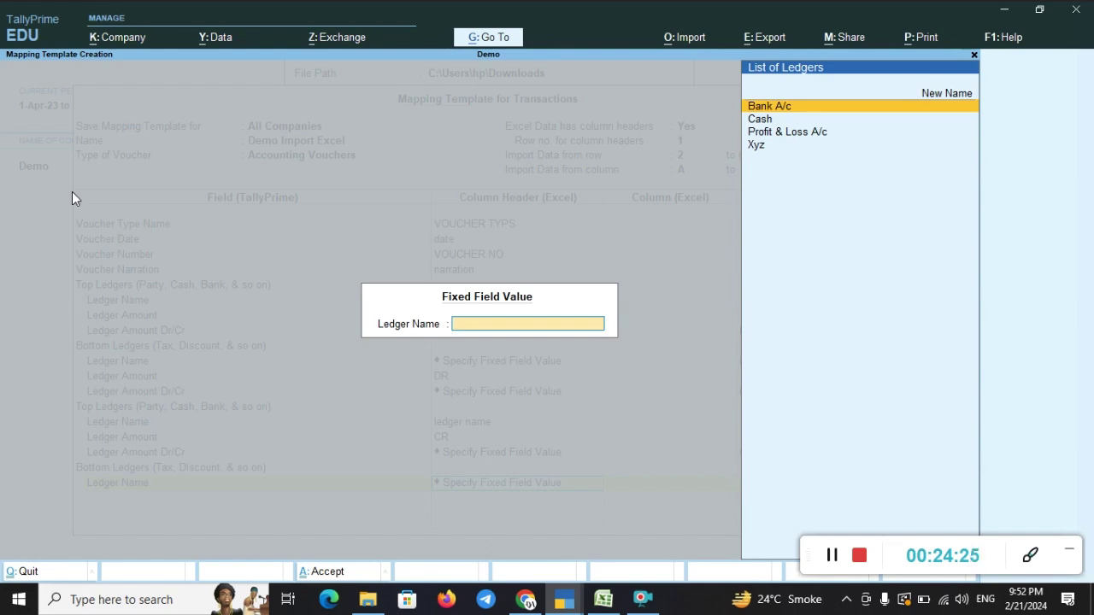
key(Return)
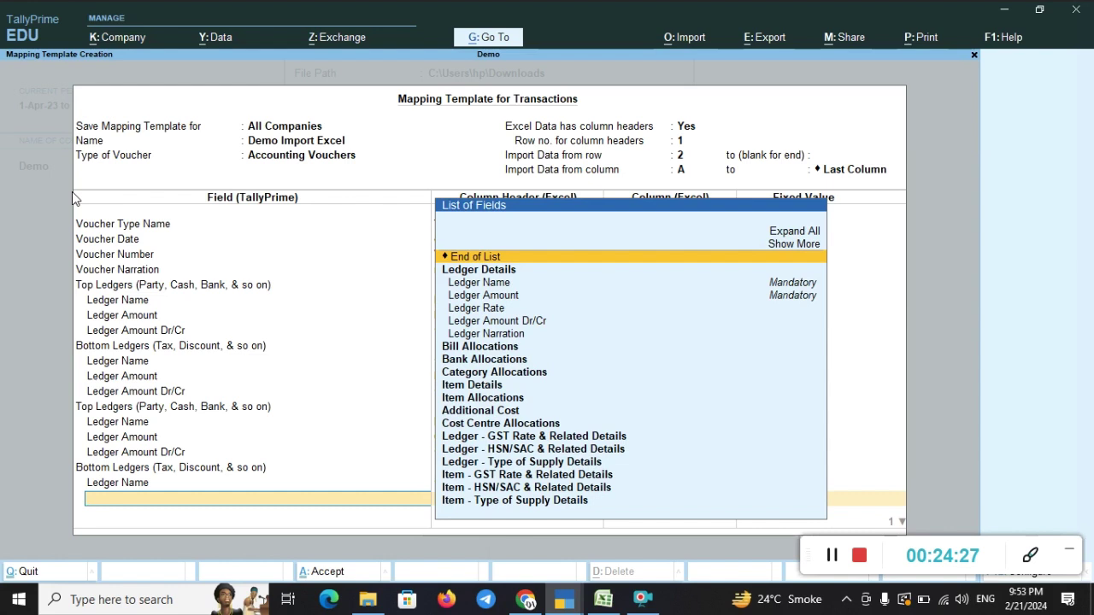
- Add a Ledger Amount row to the second bottom ledger and map it to the CR column
key(Down)
key(Down)
key(Down)
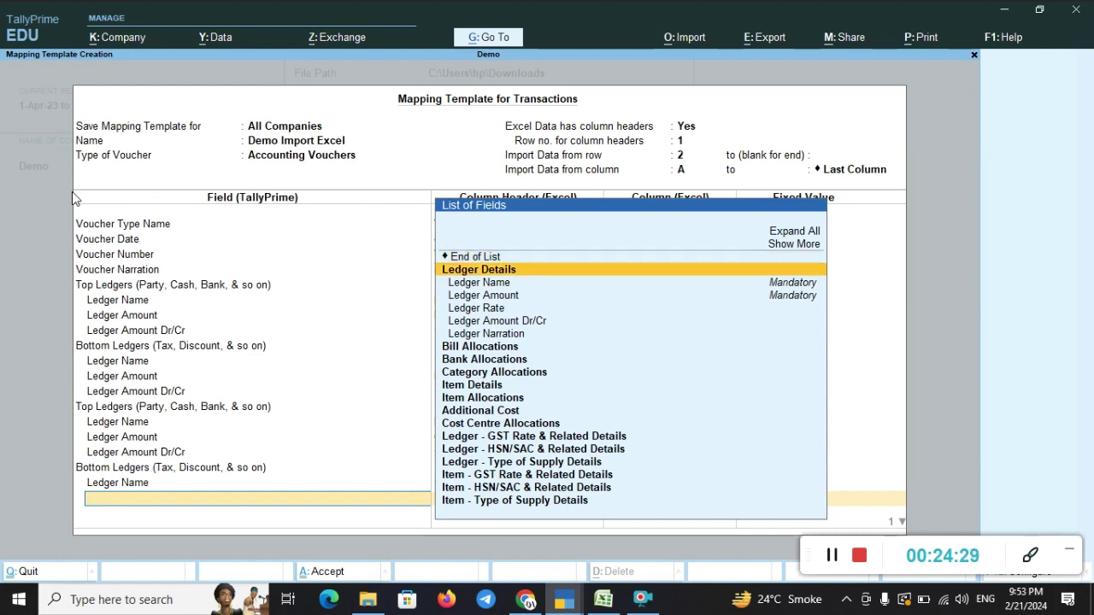
key(Return)
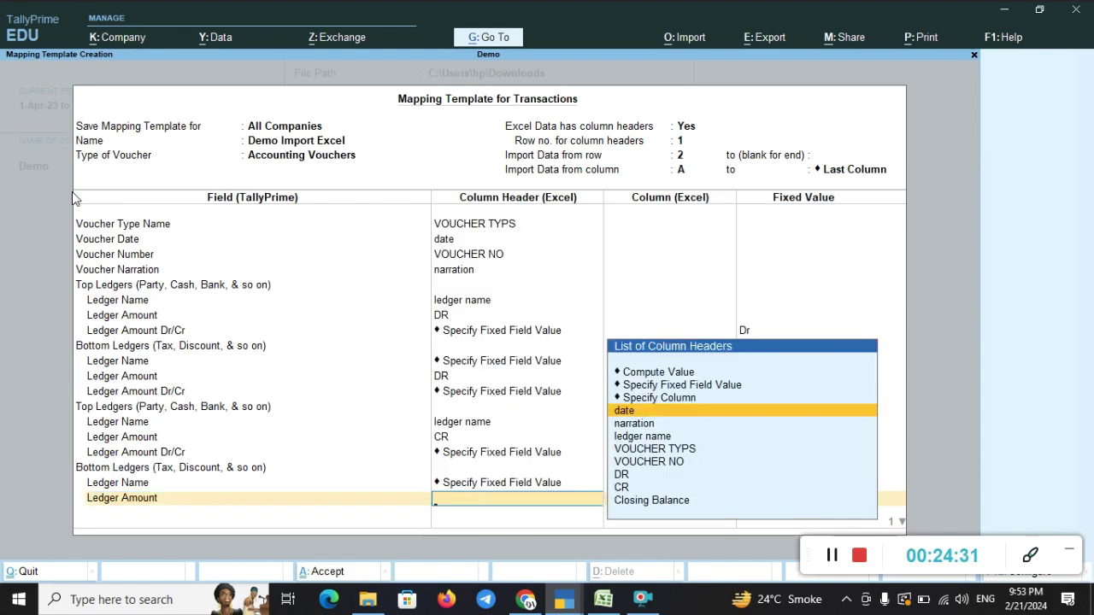
key(Down)
key(Down)
key(Down)
key(Down)
key(Down)
key(Down)
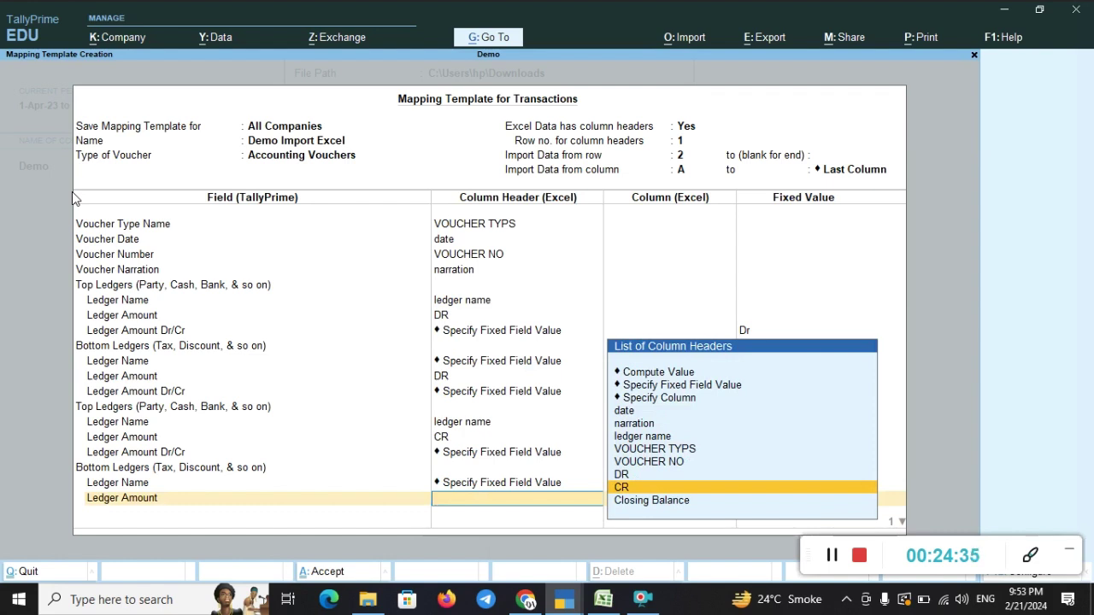
key(Return)
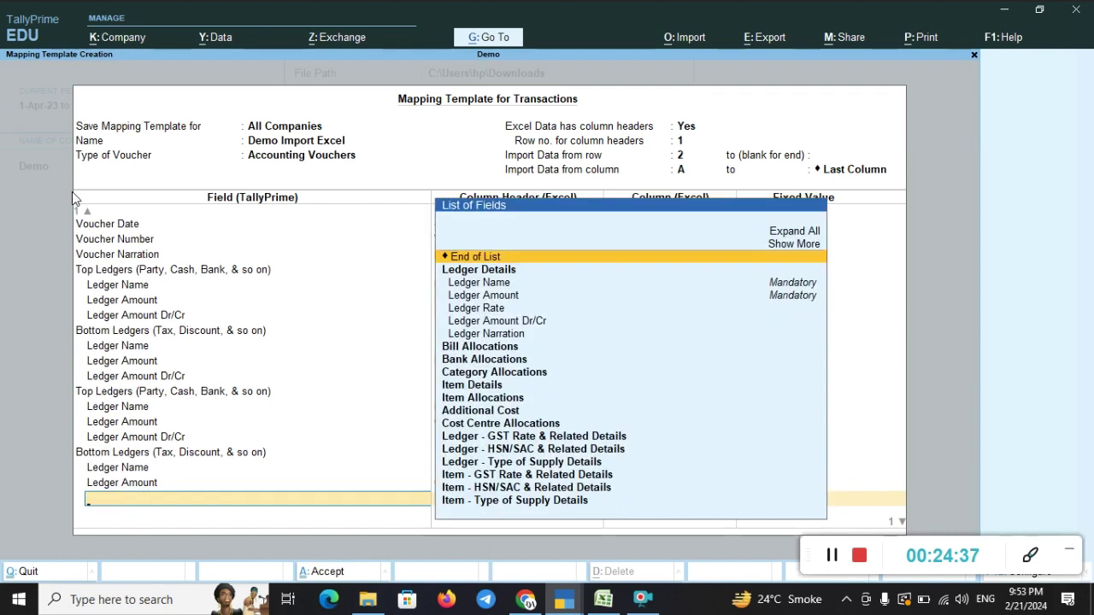
- Add a Ledger Amount Dr/Cr row for that ledger with the fixed value Dr
key(Down)
key(Down)
key(Down)
key(Down)
key(Down)
key(Down)
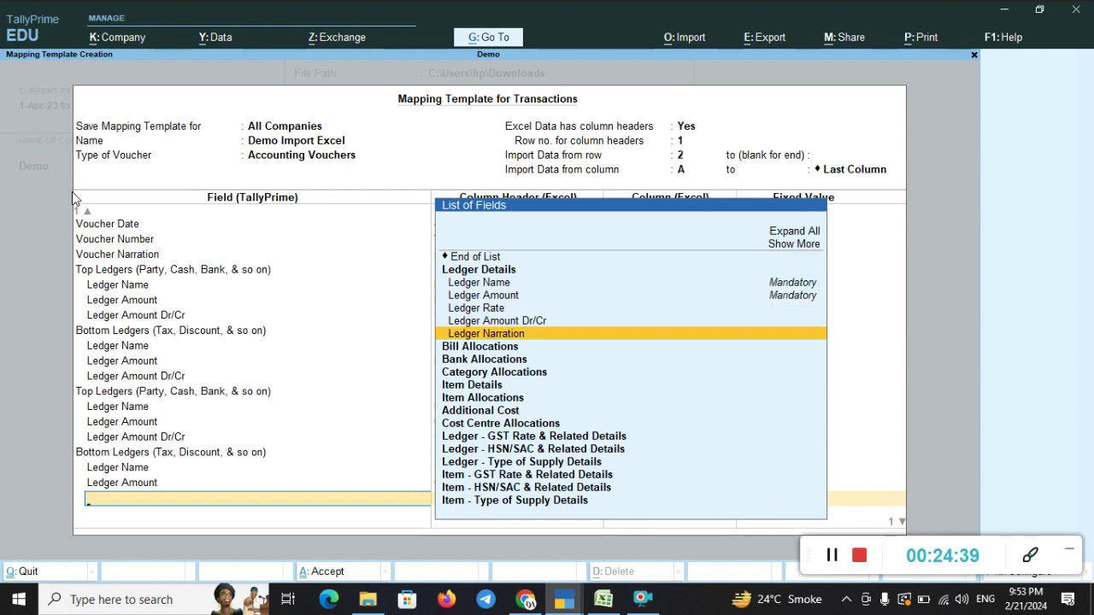
key(Up)
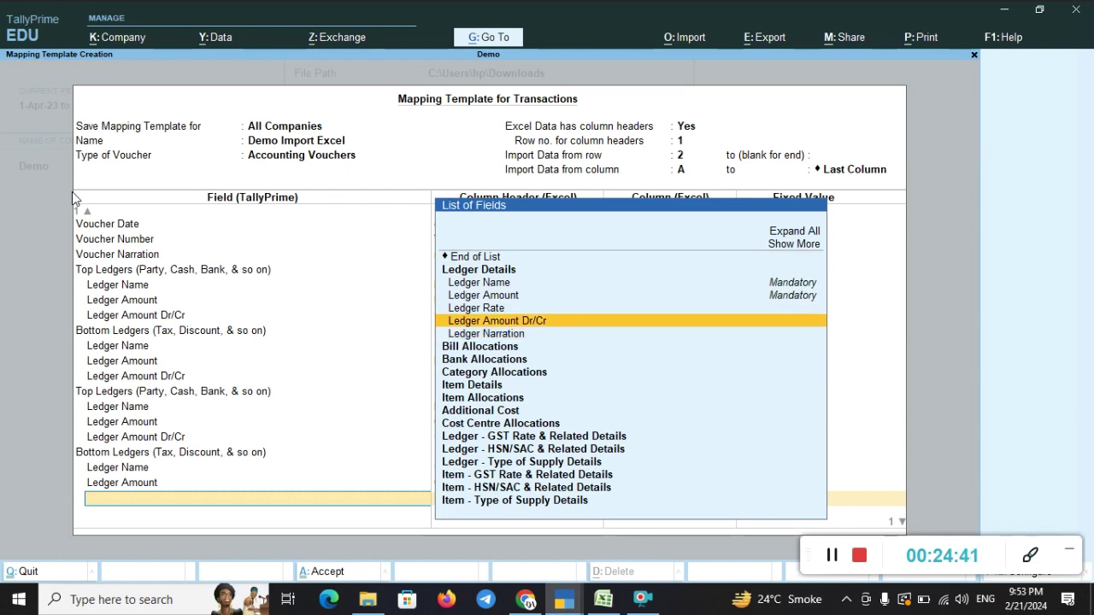
key(Return)
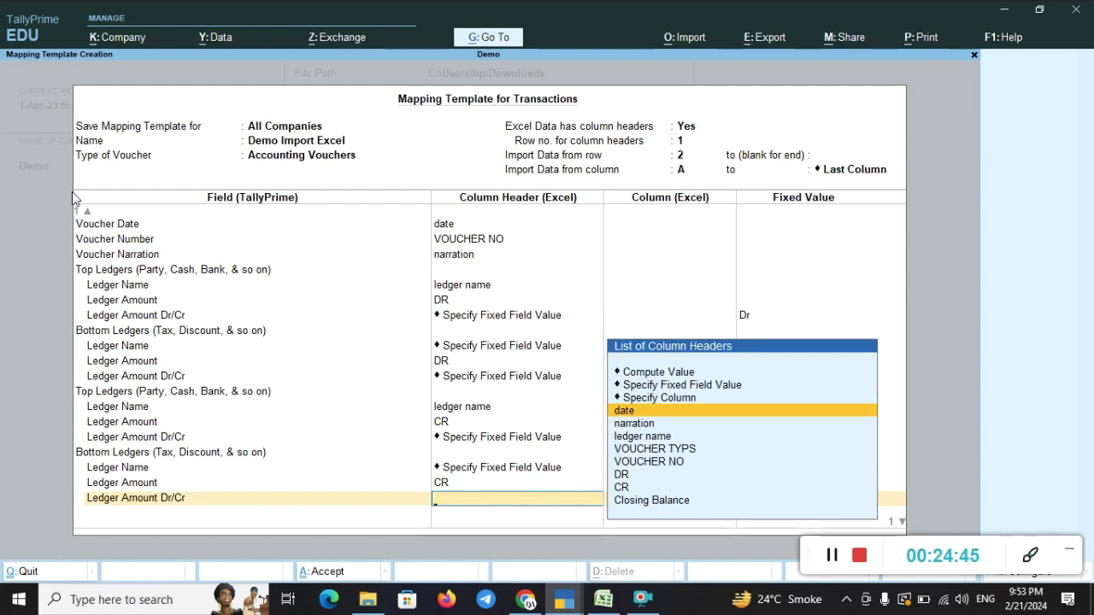
key(Up)
key(Up)
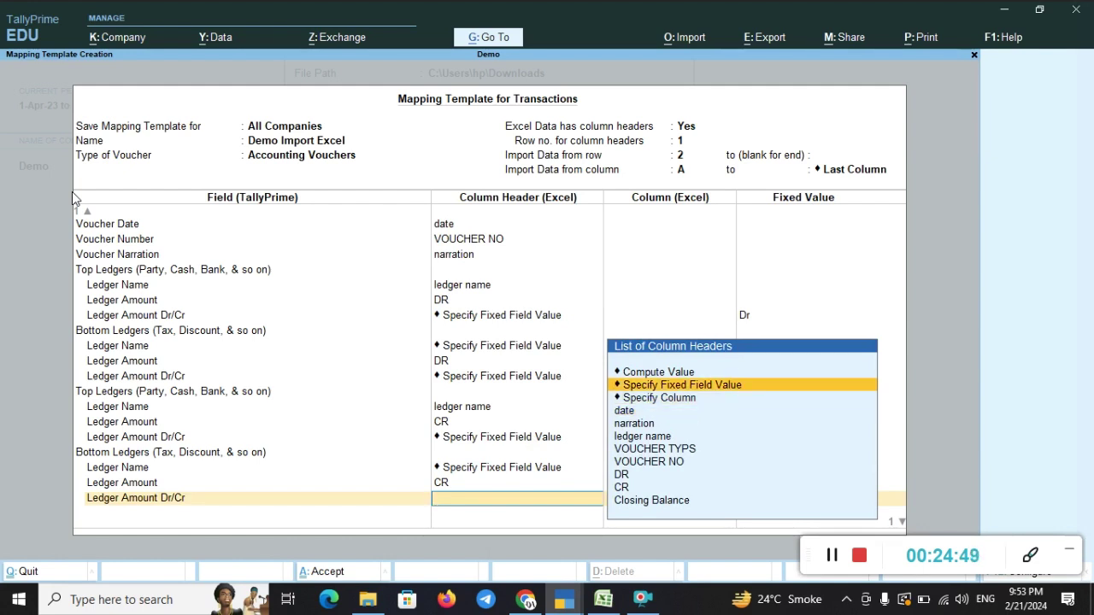
key(Return)
key(Down)
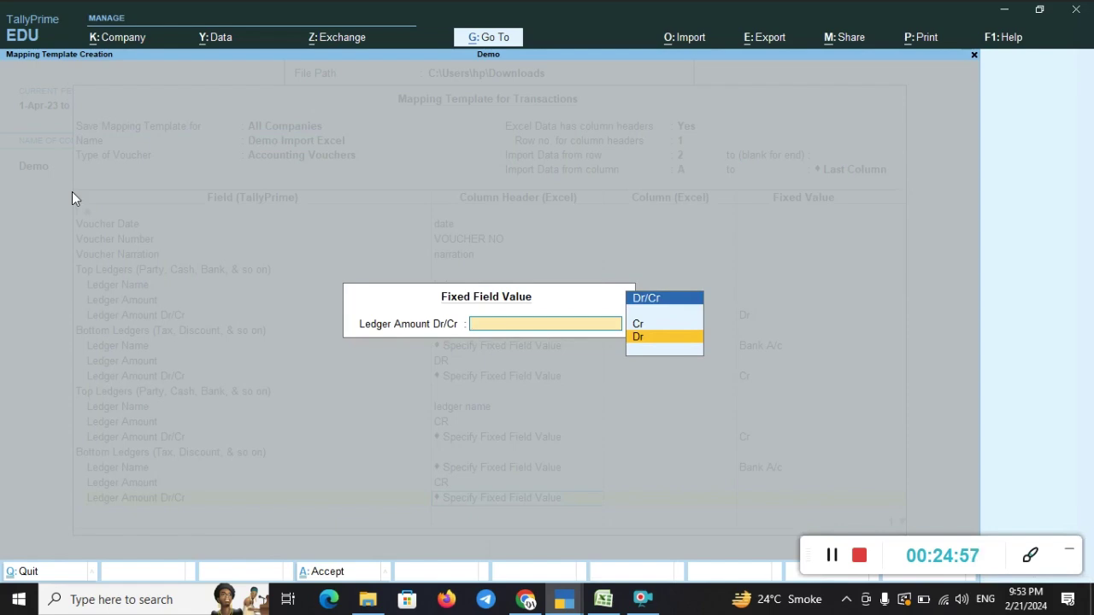
key(Return)
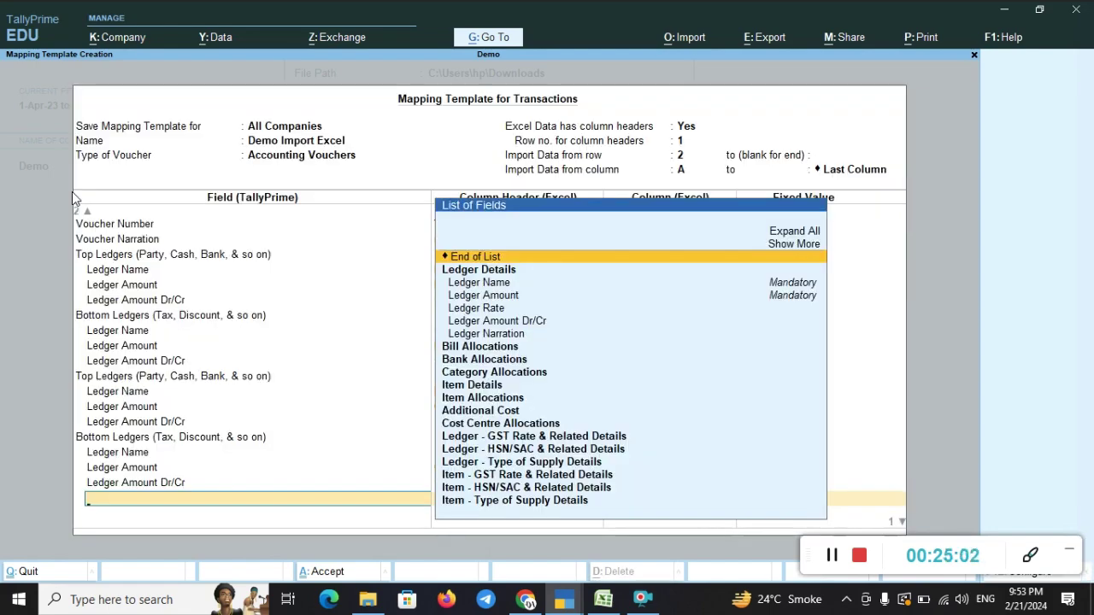
- End both field lists and accept the Demo Import Excel mapping template
key(Return)
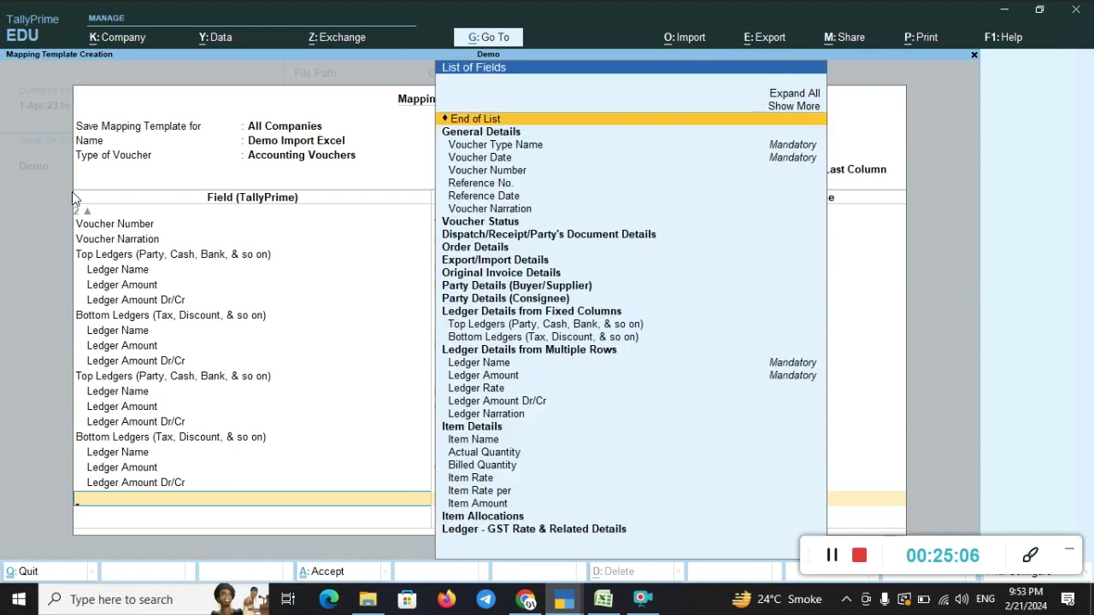
key(Return)
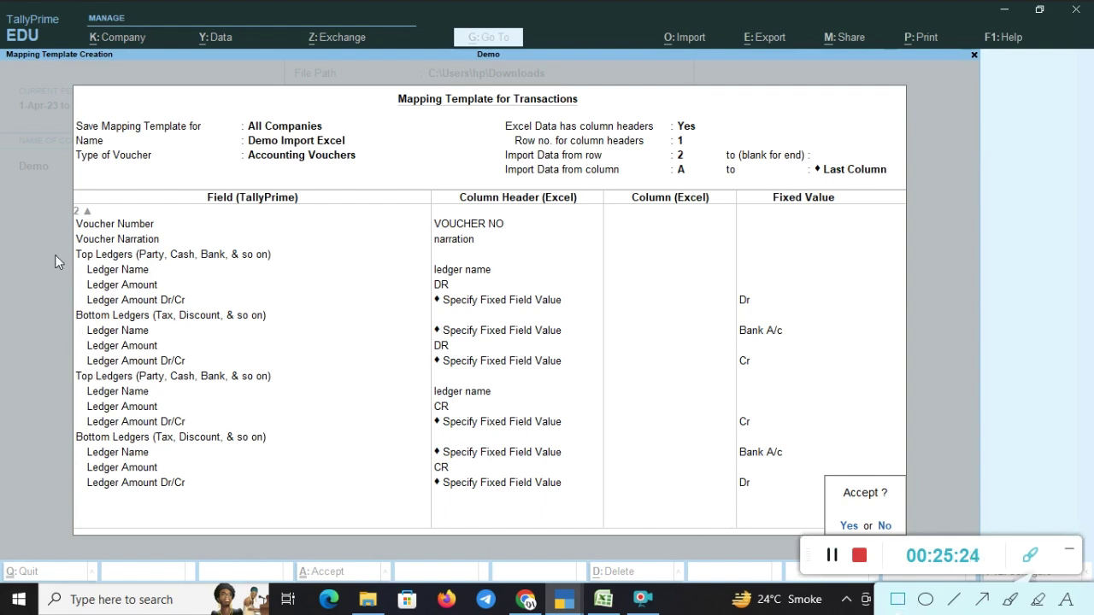
mouse_move(62, 245)
mouse_down()
mouse_move(224, 290)
mouse_move(323, 339)
mouse_move(541, 358)
mouse_move(733, 390)
mouse_move(867, 375)
mouse_up()
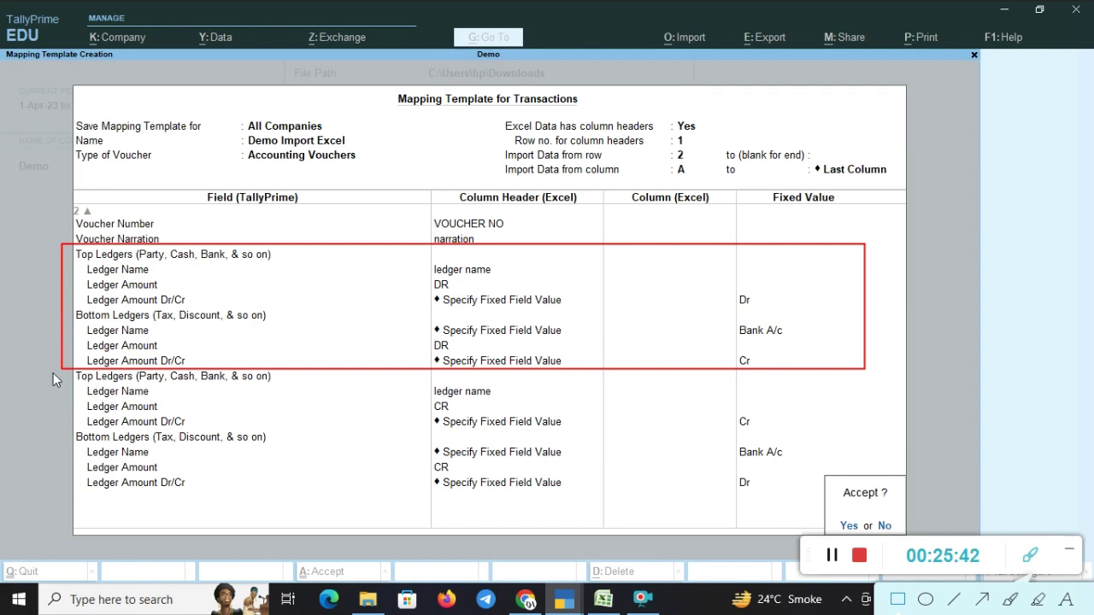
mouse_move(53, 373)
mouse_down()
mouse_move(683, 486)
mouse_move(936, 503)
mouse_up()
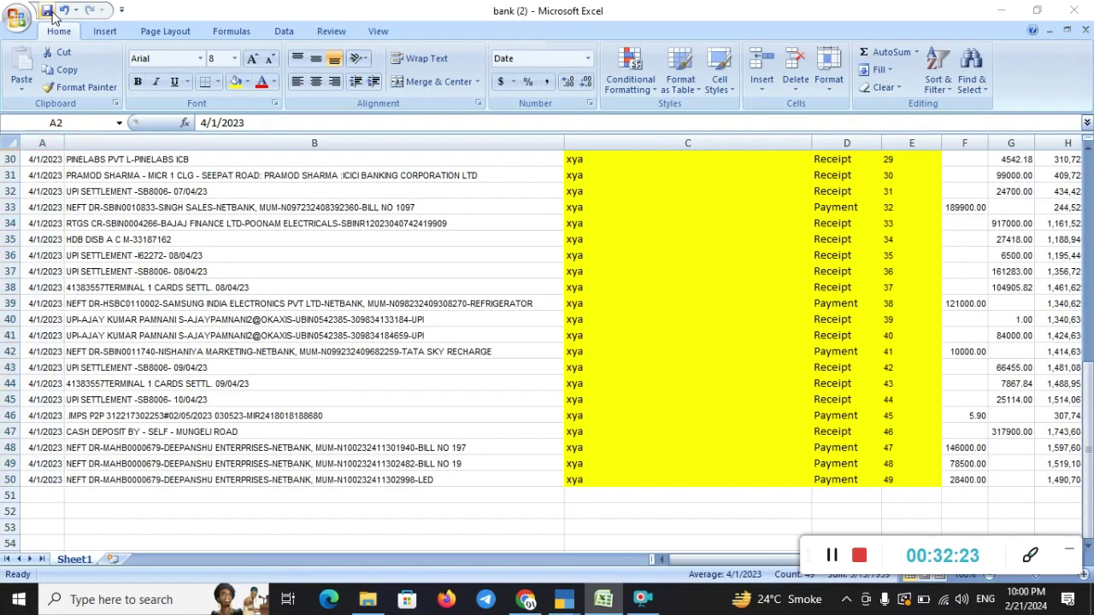
- Return to TallyPrime and back out of the empty Bank A/c ledger report
key(alt+Tab)
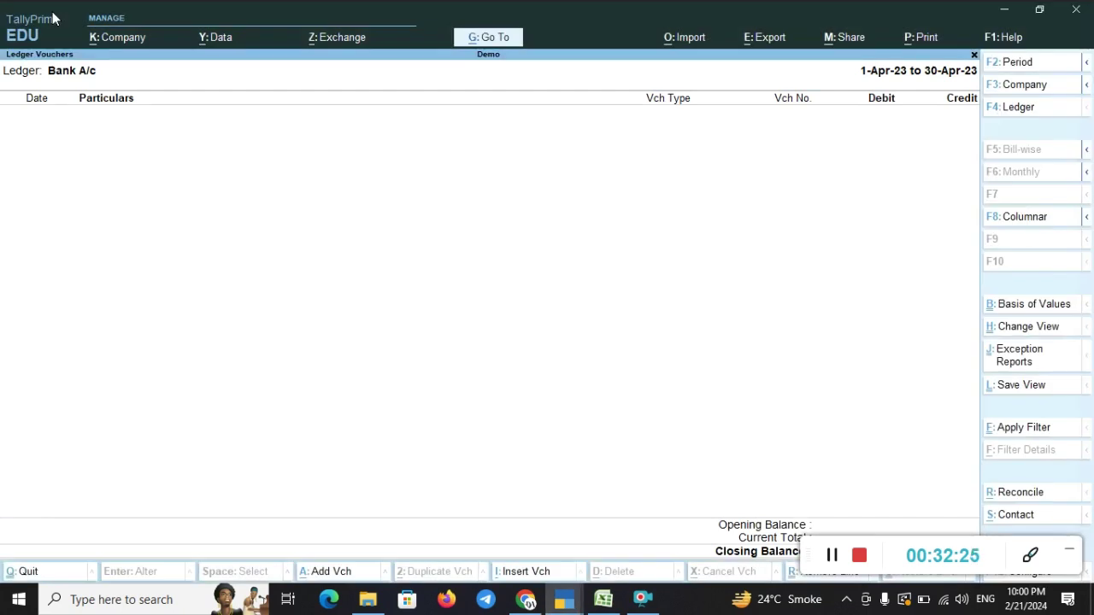
key(Escape)
key(Escape)
key(Escape)
key(Escape)
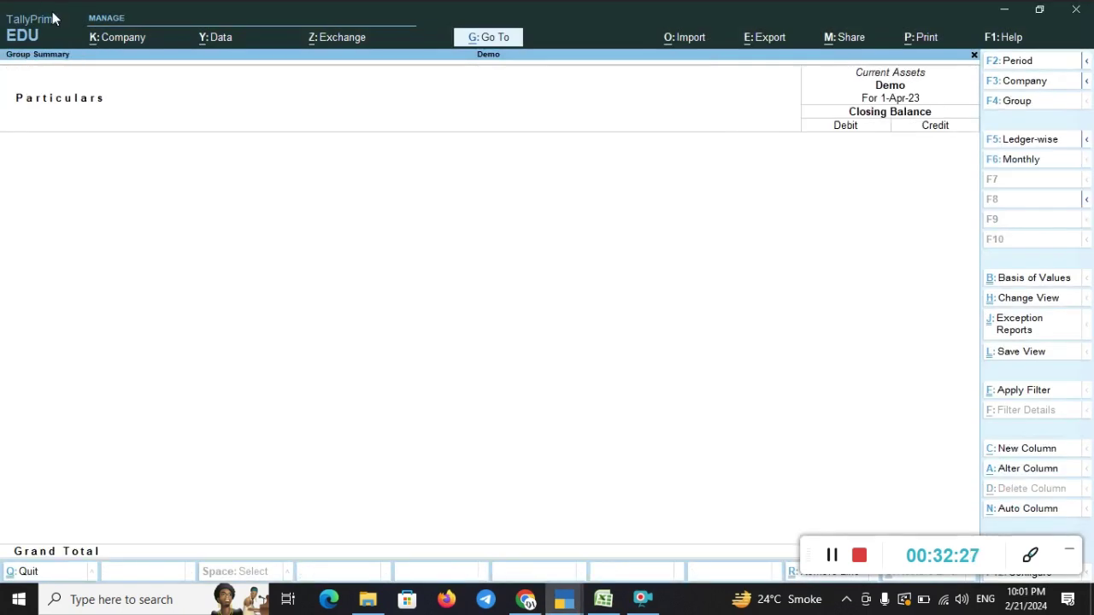
key(Escape)
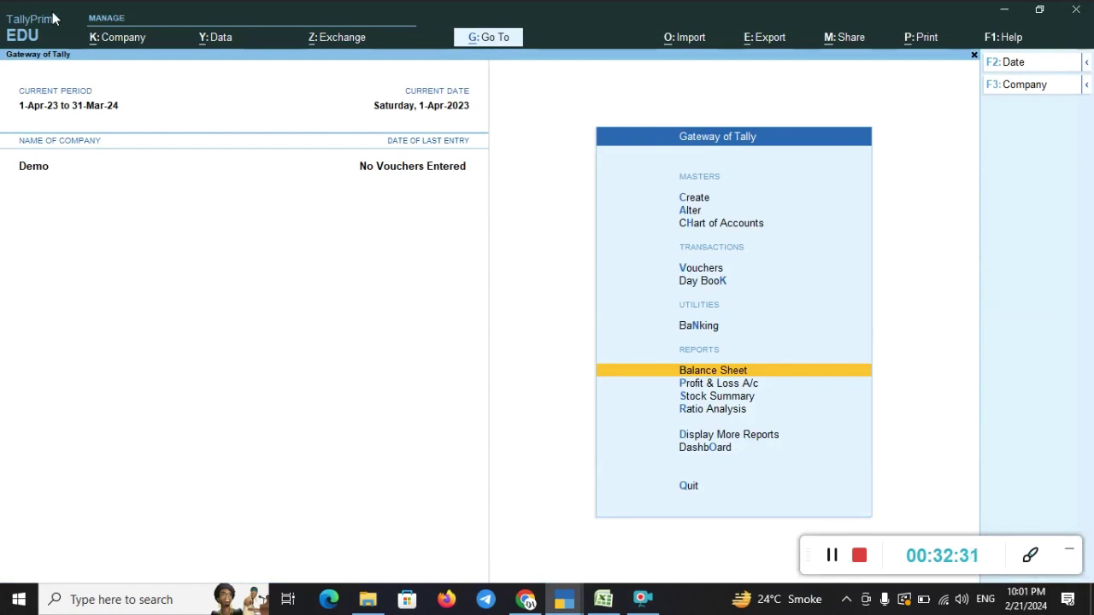
- Check the Balance Sheet, go back to the Gateway of Tally, and bring up the import options
key(Return)
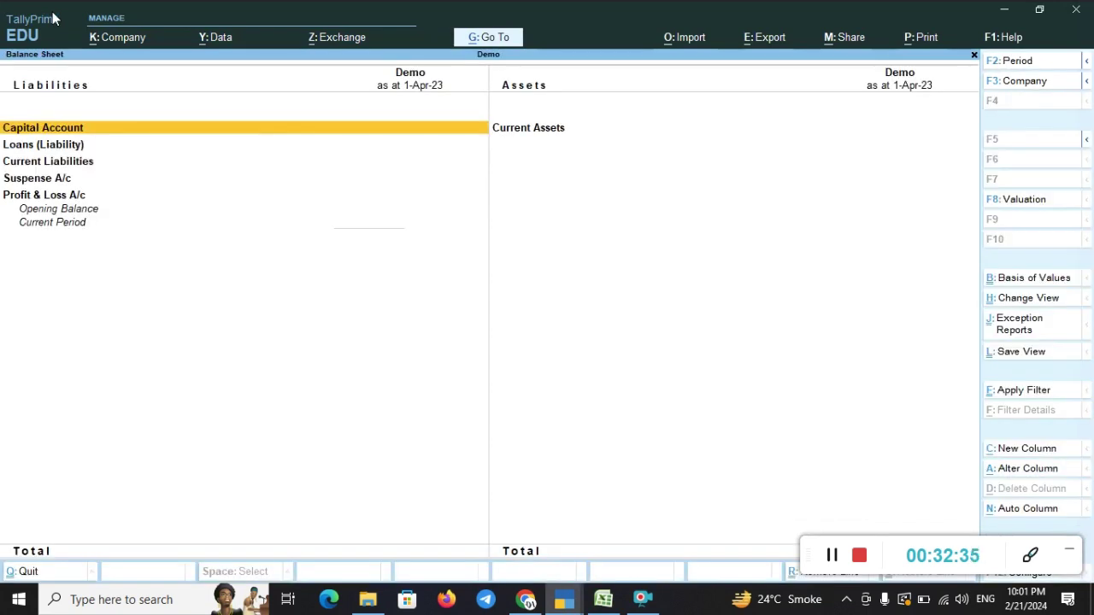
key(Down)
key(Down)
key(Down)
key(Escape)
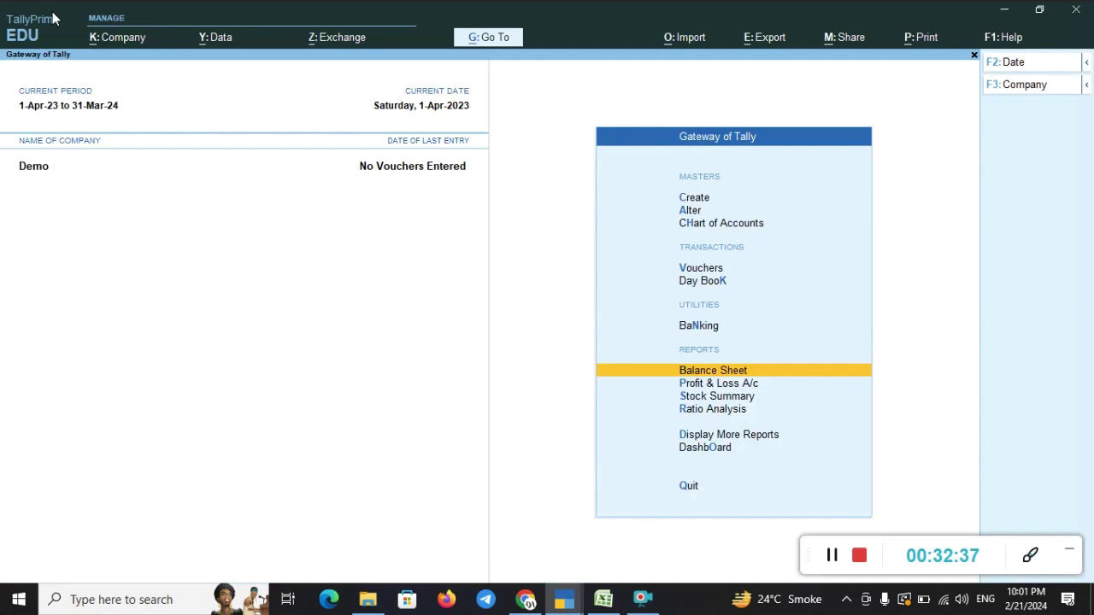
click(675, 38)
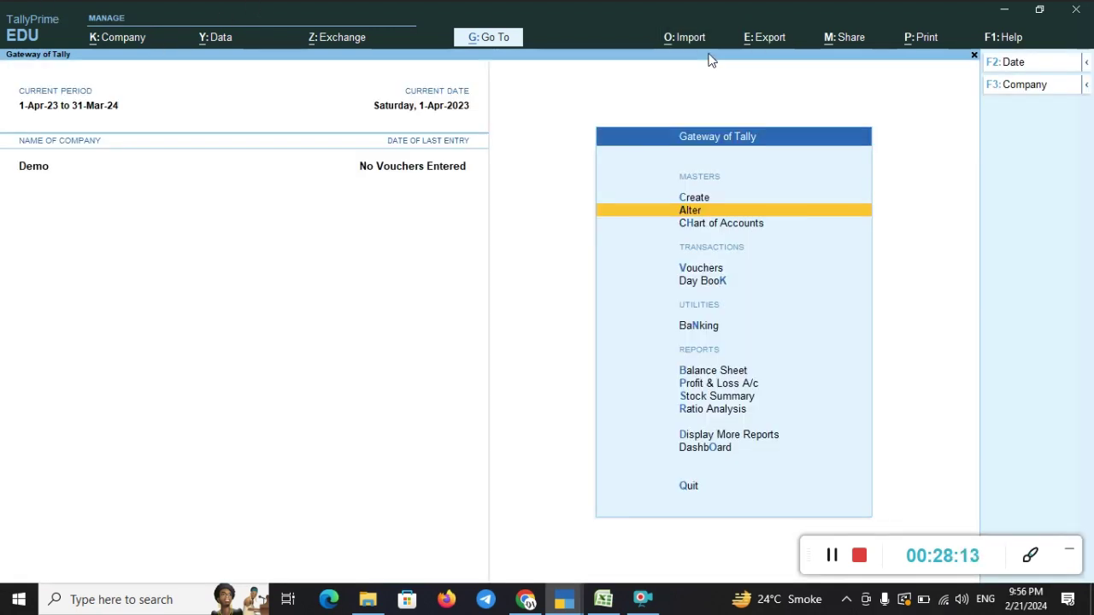
click(1030, 555)
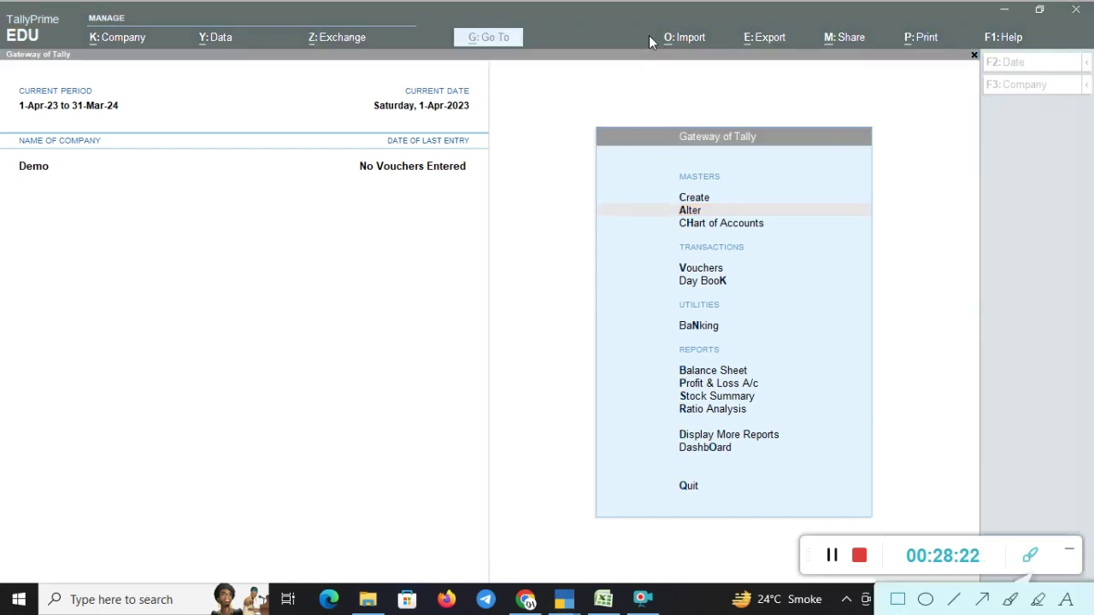
drag(651, 19, 738, 63)
- Import transactions from bank (2).xlsx, Sheet1, using the Demo Import Excel template, preview on, no backup
key(alt+Tab)
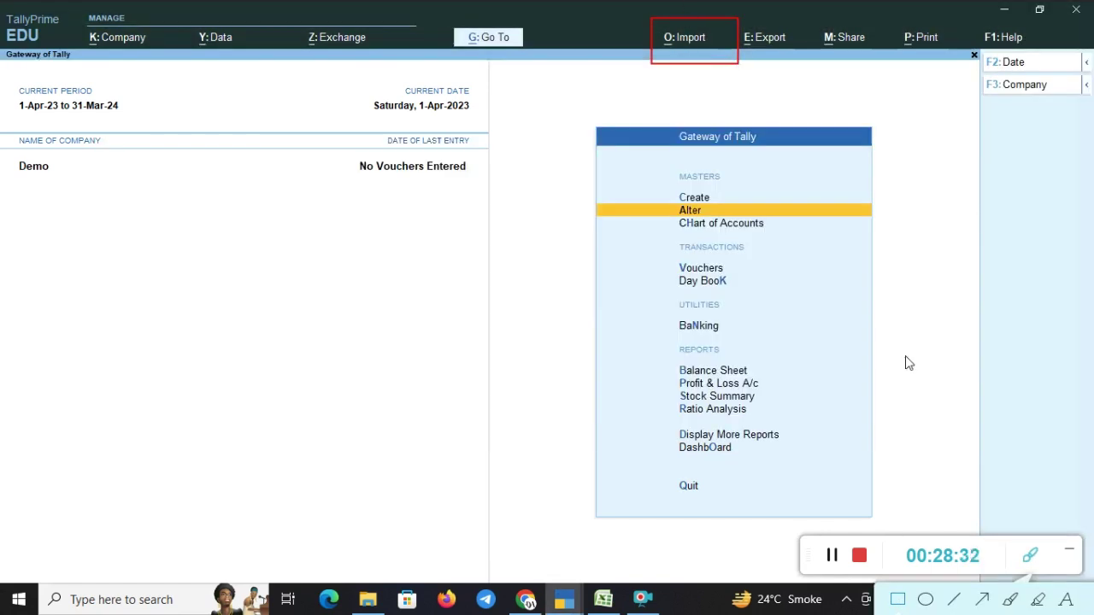
click(1030, 556)
click(693, 38)
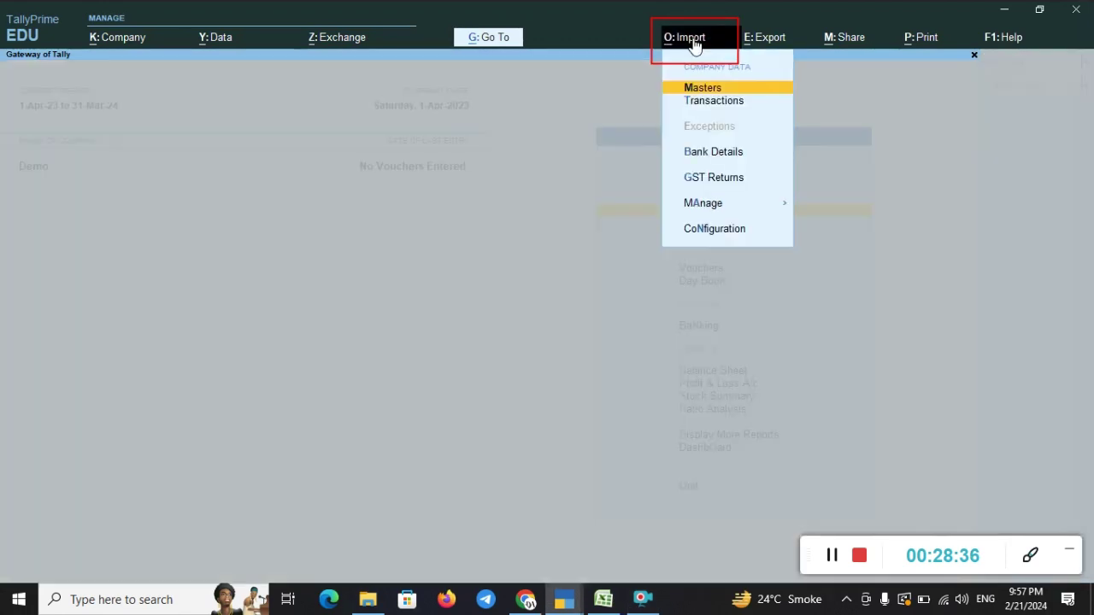
key(Down)
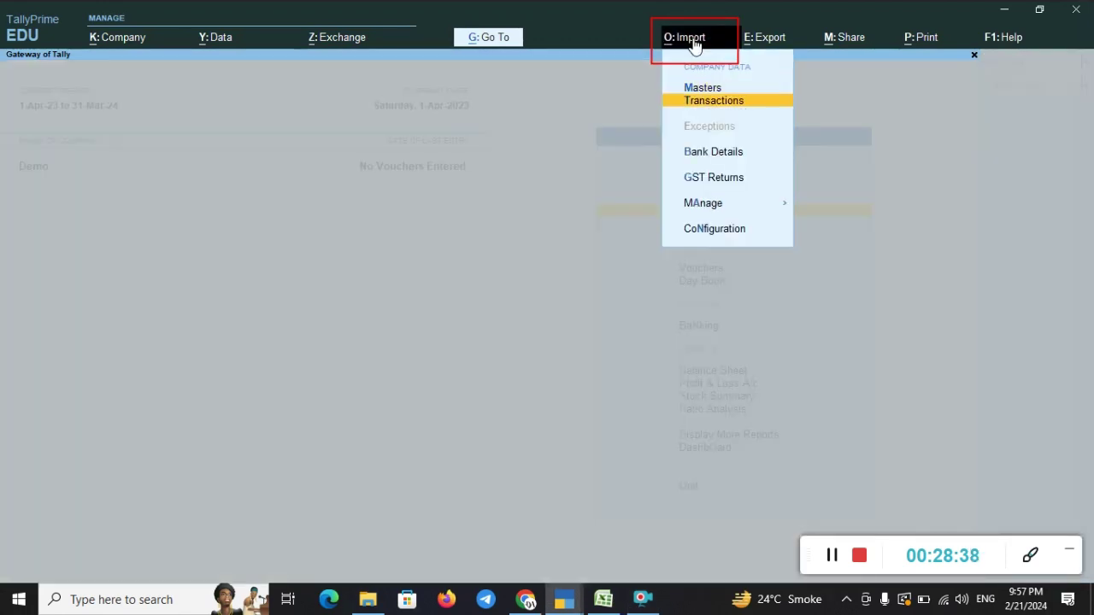
key(Return)
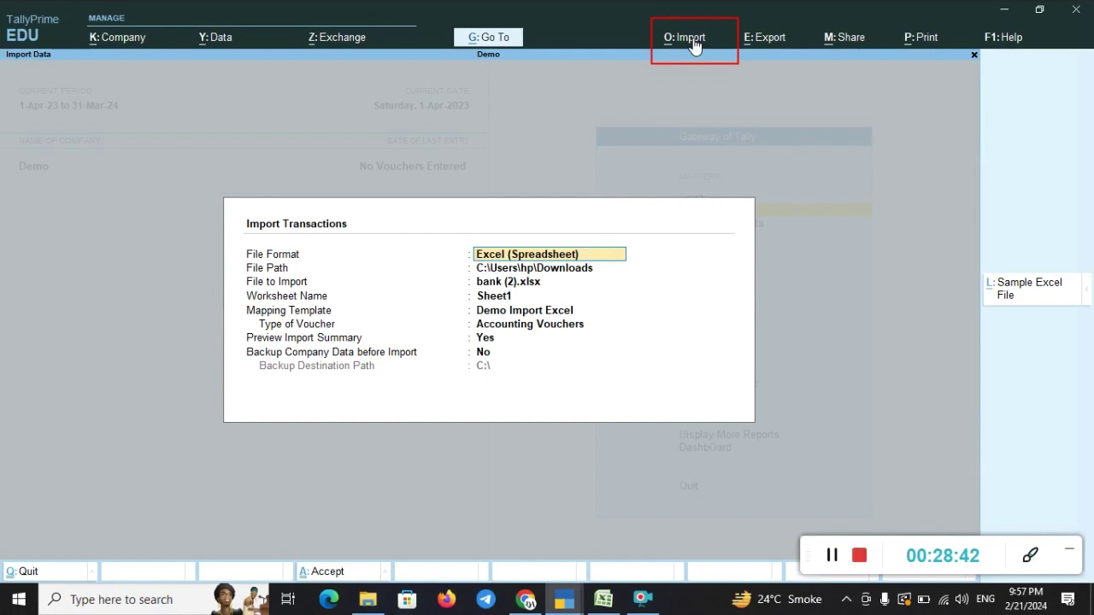
key(Return)
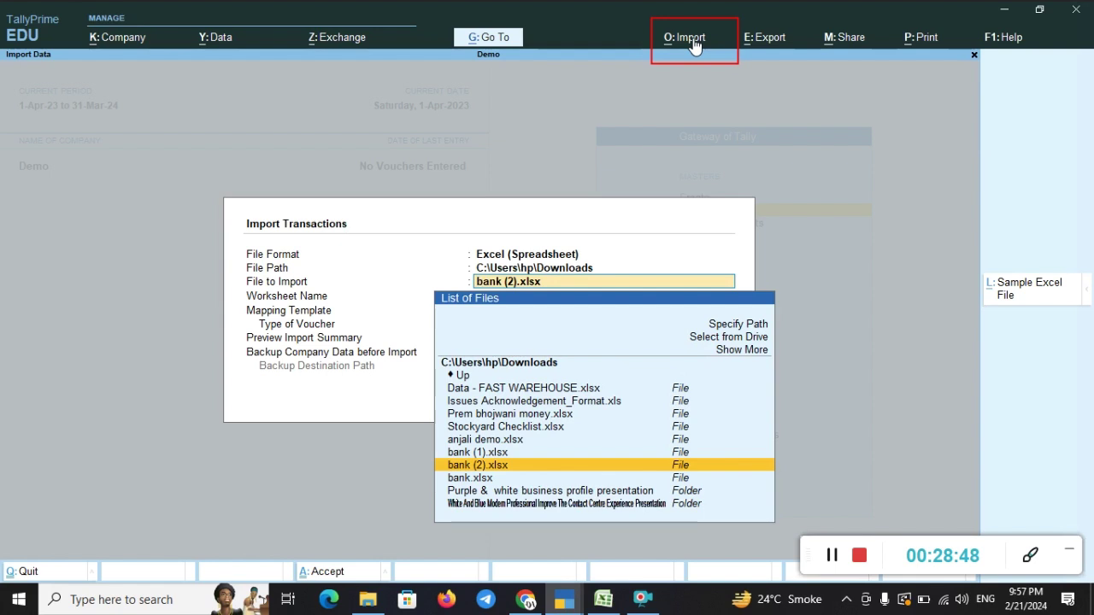
key(Return)
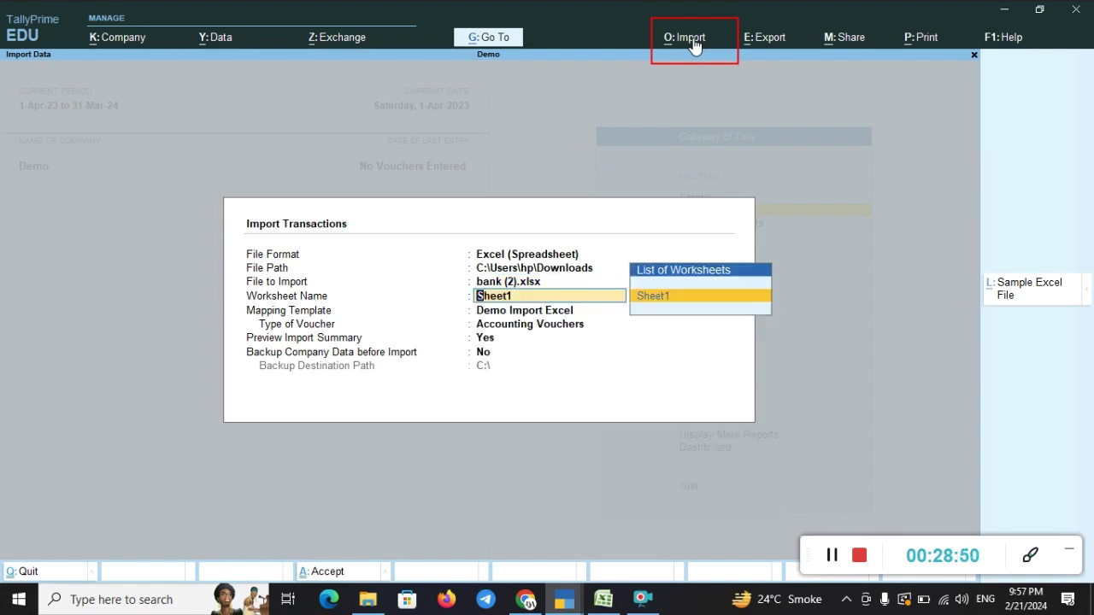
key(Return)
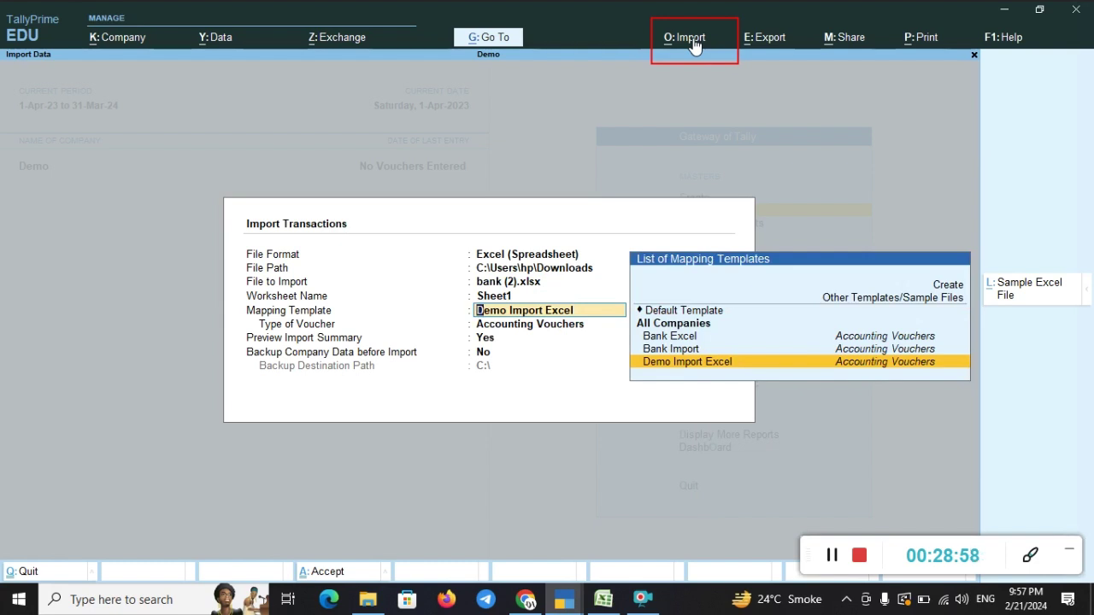
key(Return)
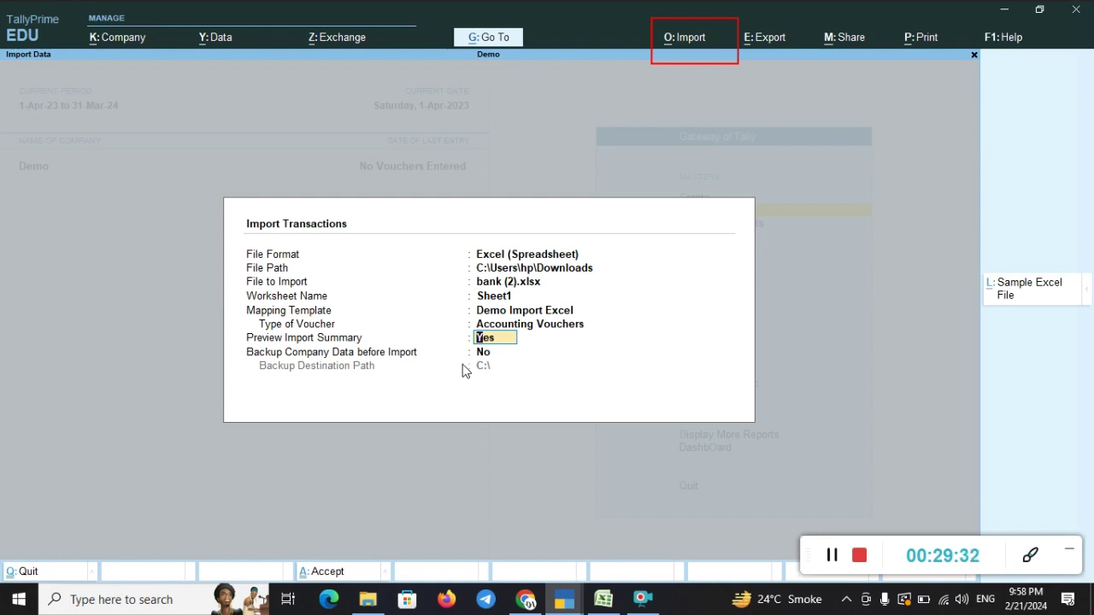
key(Return)
key(Return)
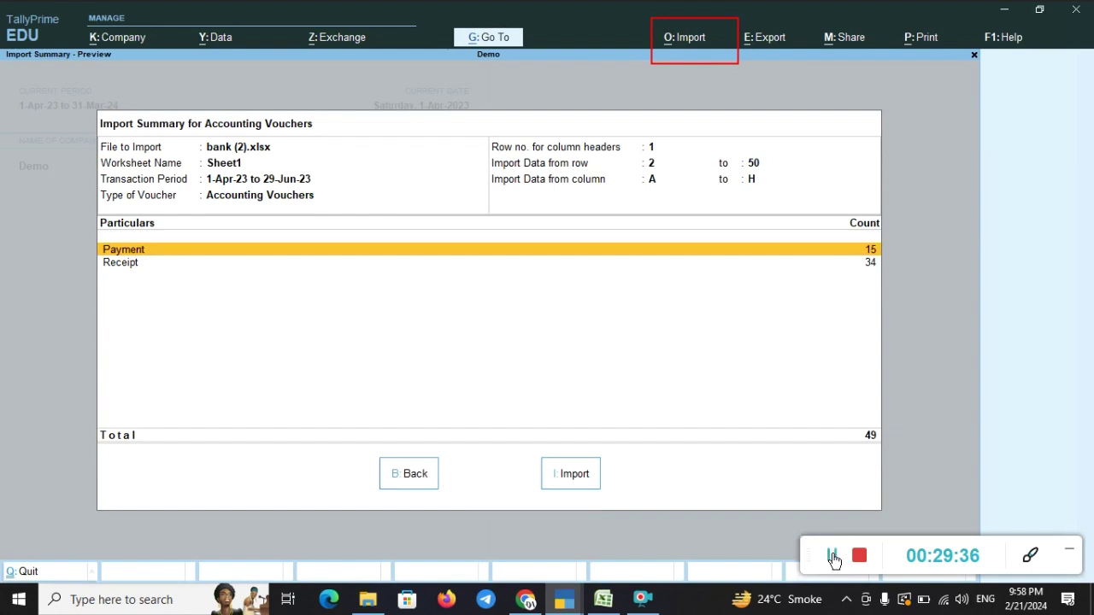
- Leave the 49-voucher import preview pending and switch to the bank (2) workbook in Excel
click(1029, 556)
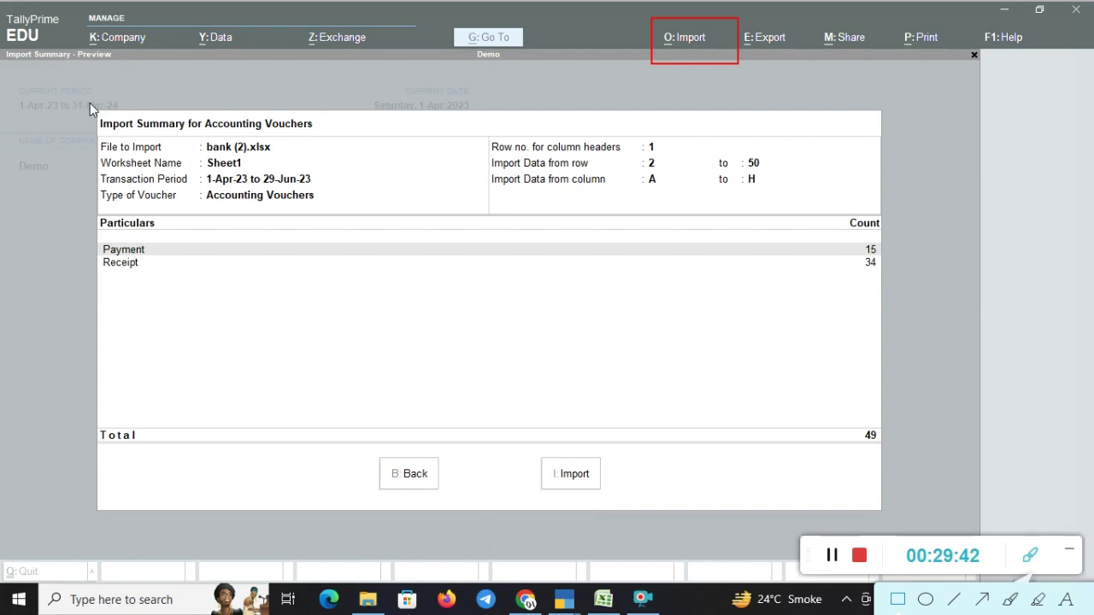
mouse_move(89, 104)
mouse_down()
mouse_move(160, 134)
mouse_move(368, 142)
mouse_up()
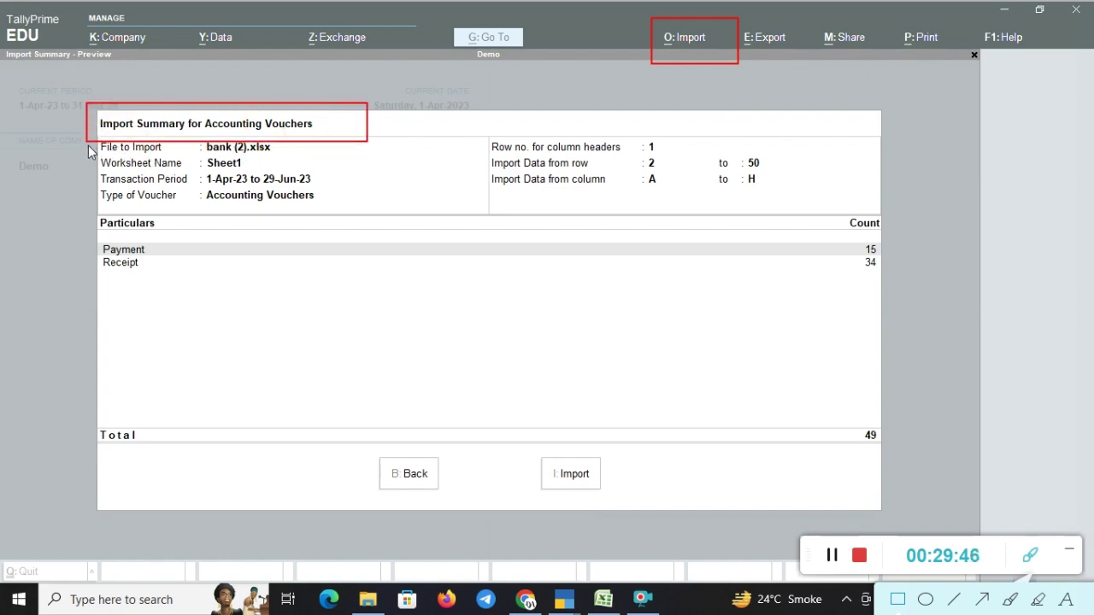
mouse_move(88, 143)
mouse_down()
mouse_move(373, 171)
mouse_move(383, 202)
mouse_move(415, 214)
mouse_up()
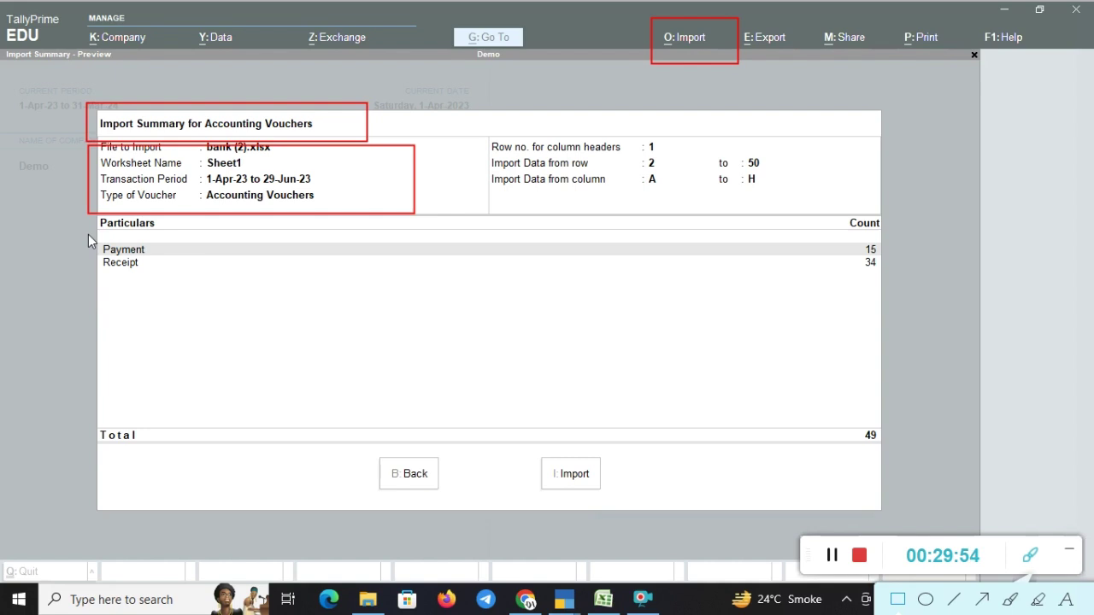
mouse_move(82, 216)
mouse_down()
mouse_move(384, 274)
mouse_move(605, 260)
mouse_move(823, 279)
mouse_move(921, 262)
mouse_move(923, 276)
mouse_up()
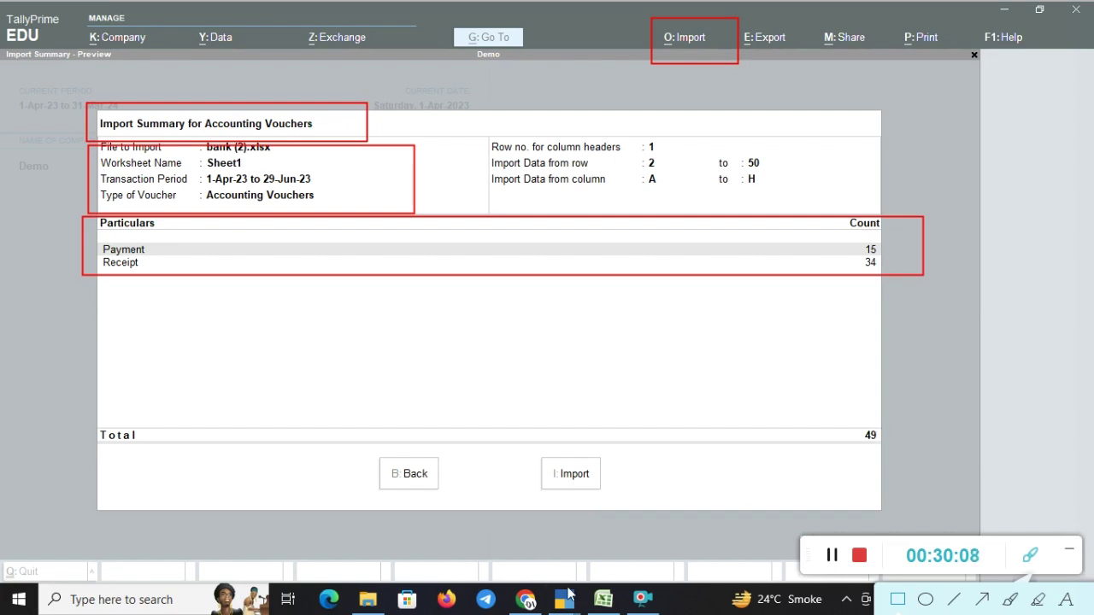
mouse_move(612, 605)
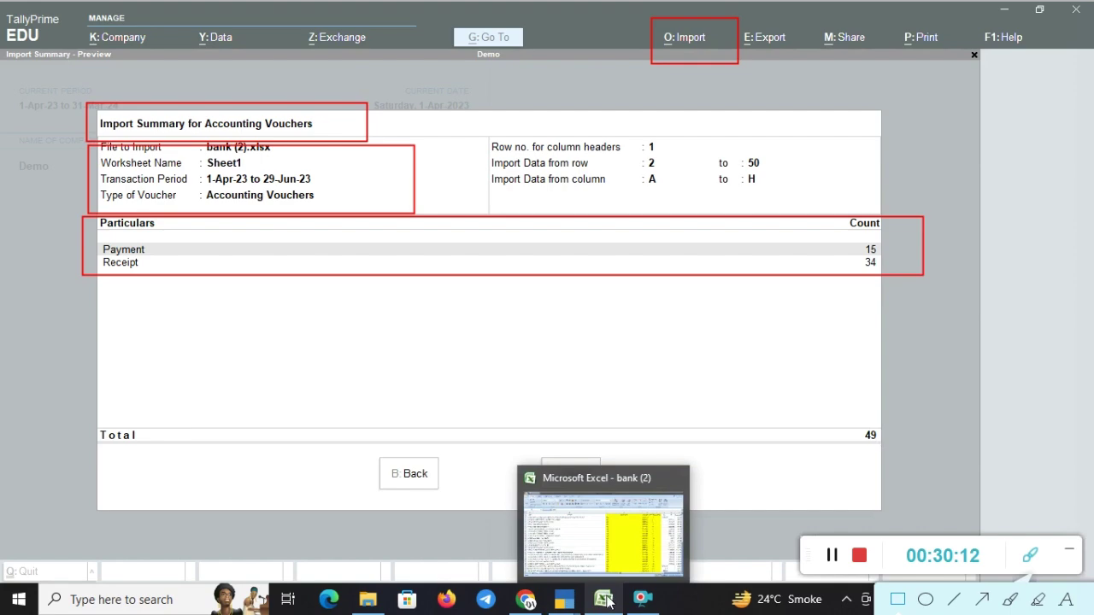
click(1029, 557)
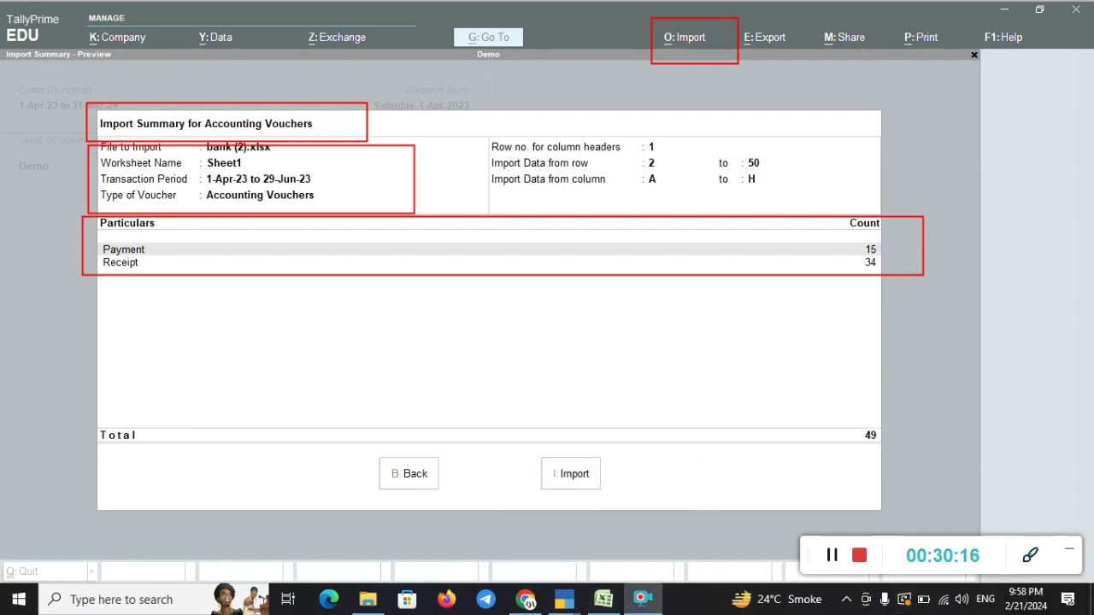
click(604, 600)
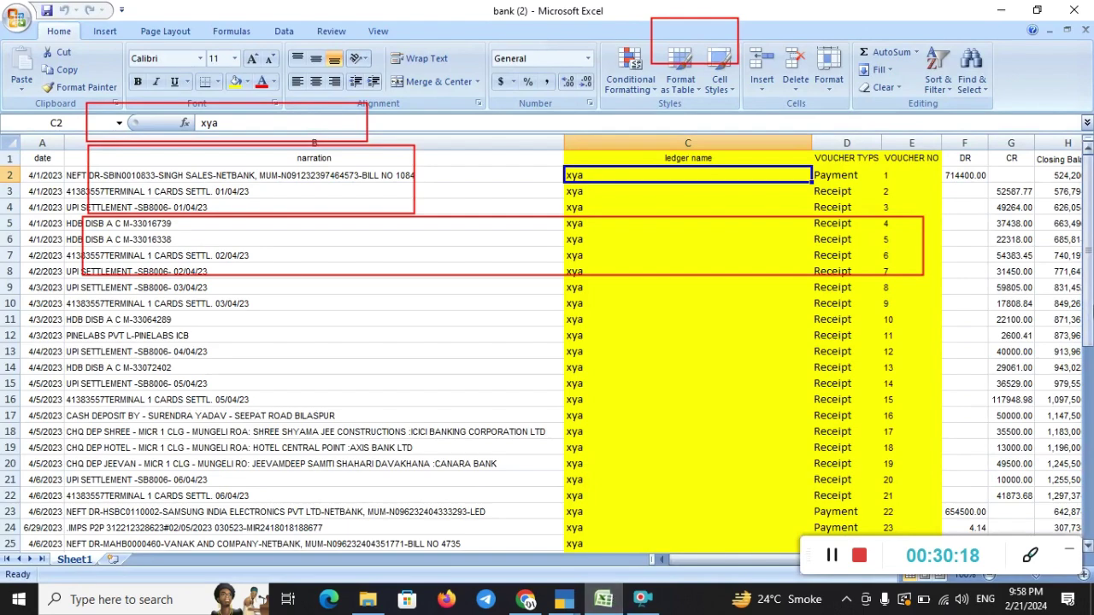
- Check the last data row at A50, select A1:B1, then return to TallyPrime's import summary
drag(1087, 187, 1087, 197)
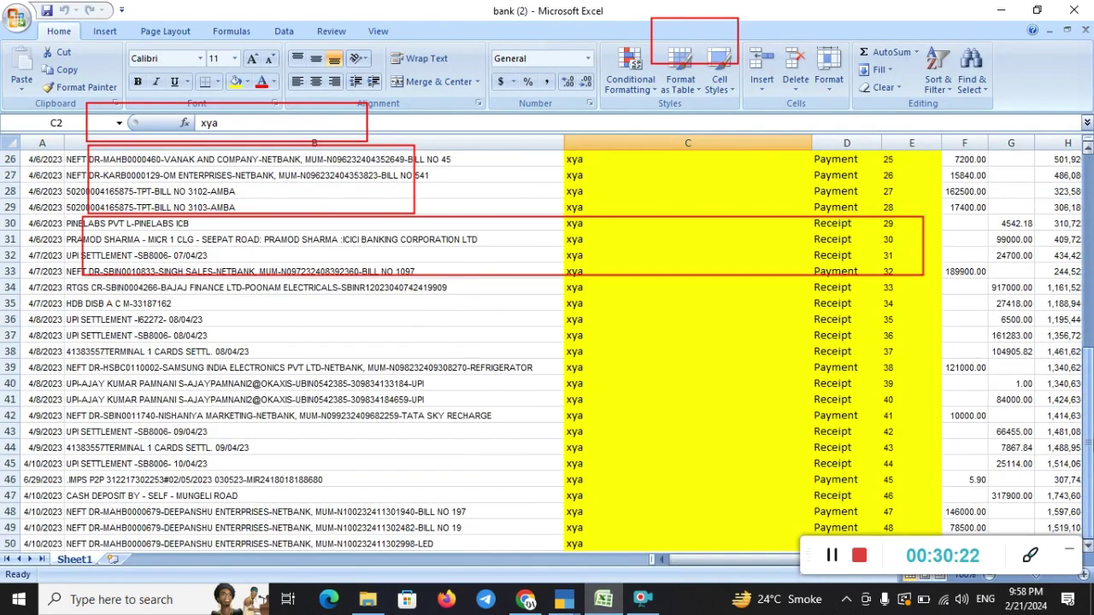
click(34, 544)
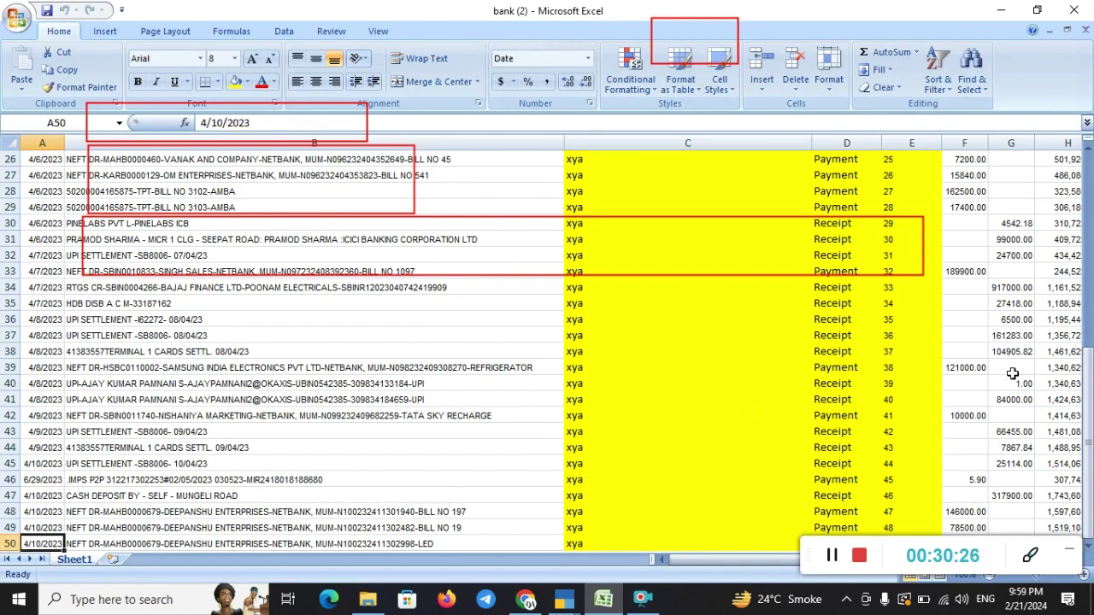
drag(1087, 445, 1087, 250)
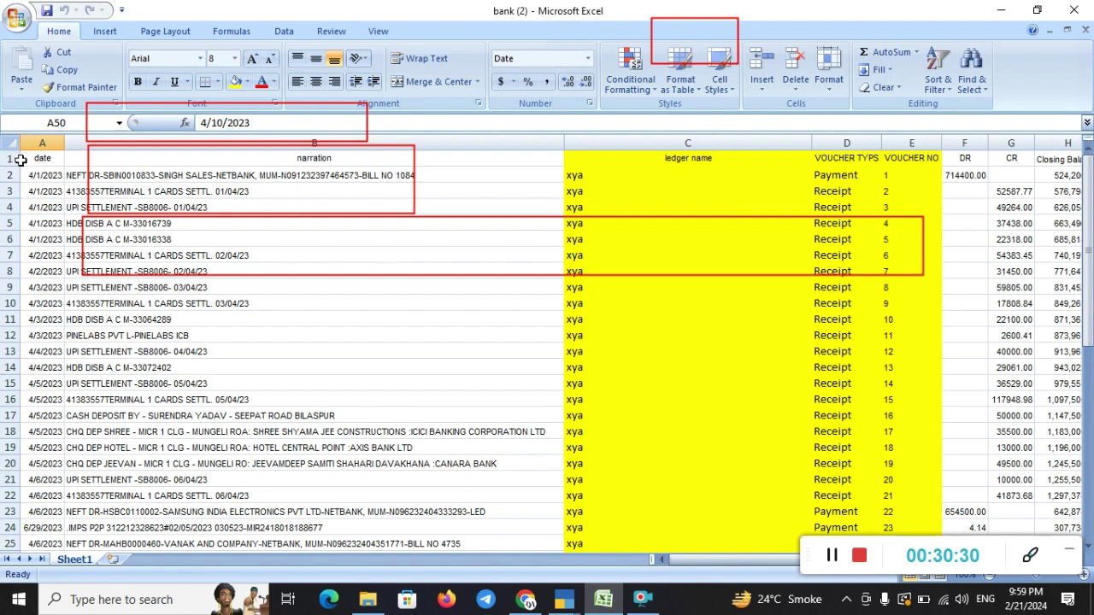
drag(22, 159, 77, 155)
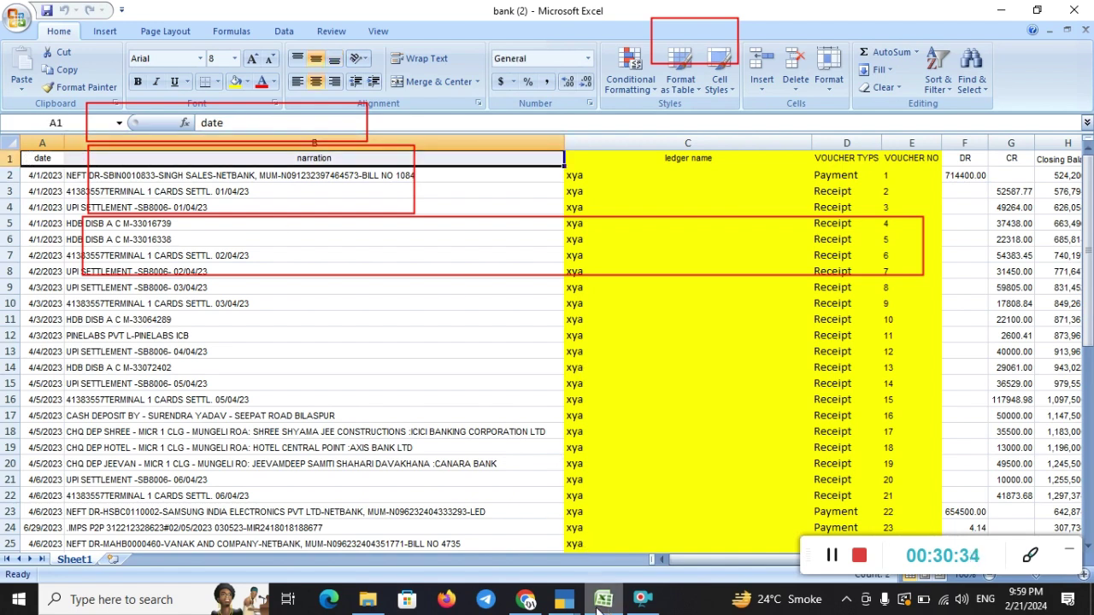
click(564, 599)
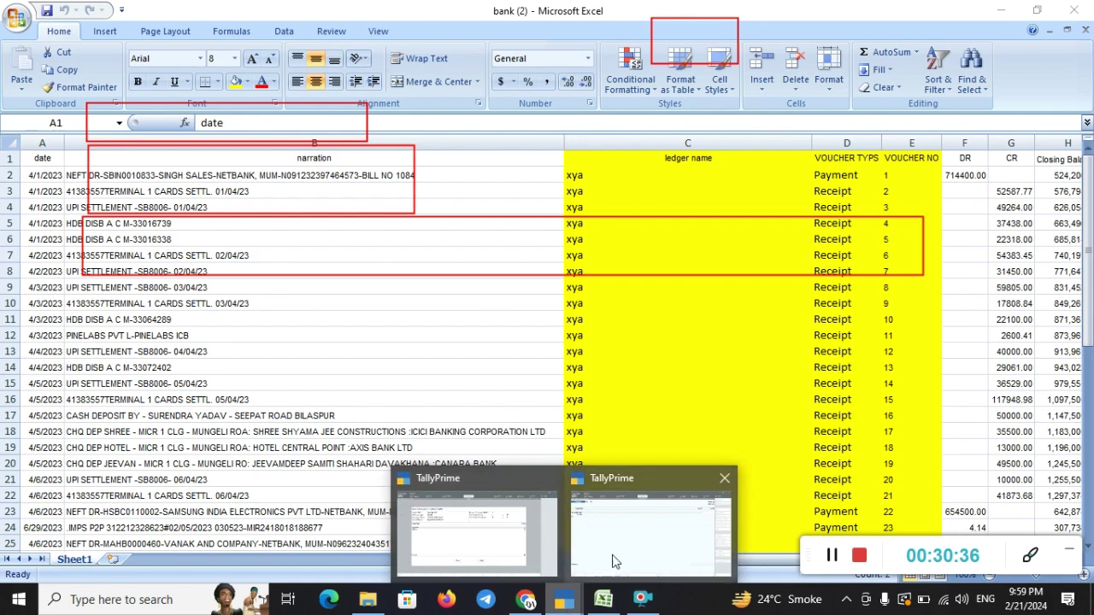
click(483, 547)
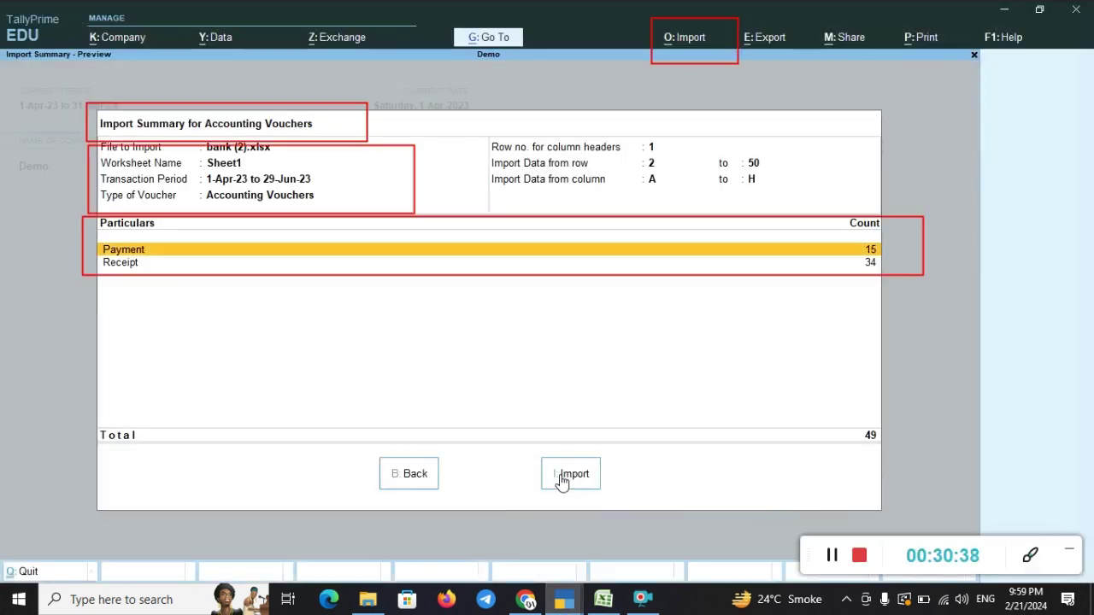
- Import the 49 bank vouchers into Demo and dismiss the completion message
click(569, 473)
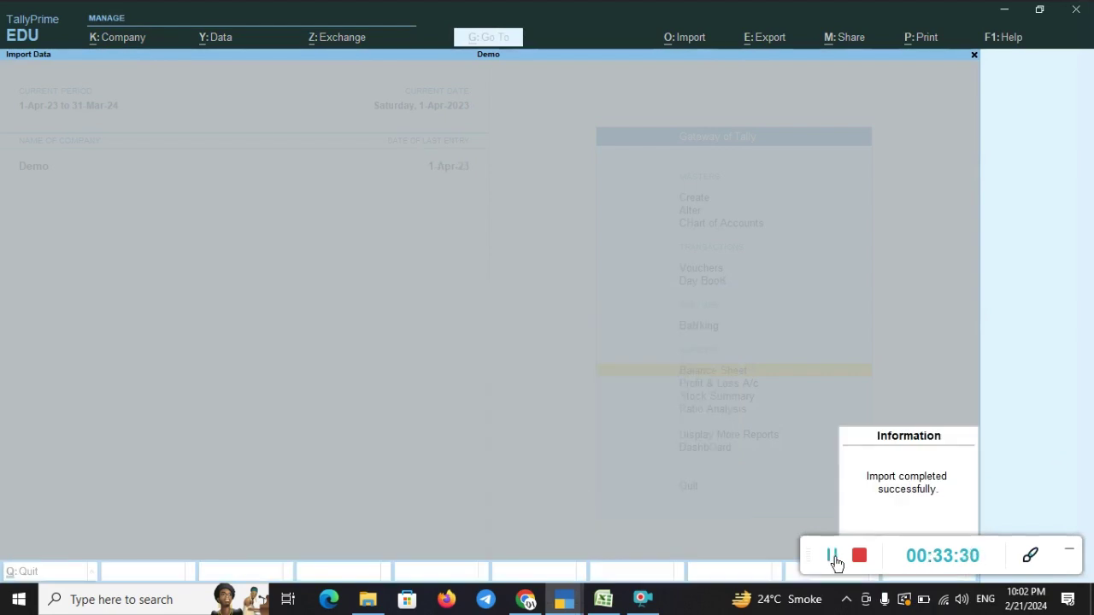
click(1033, 564)
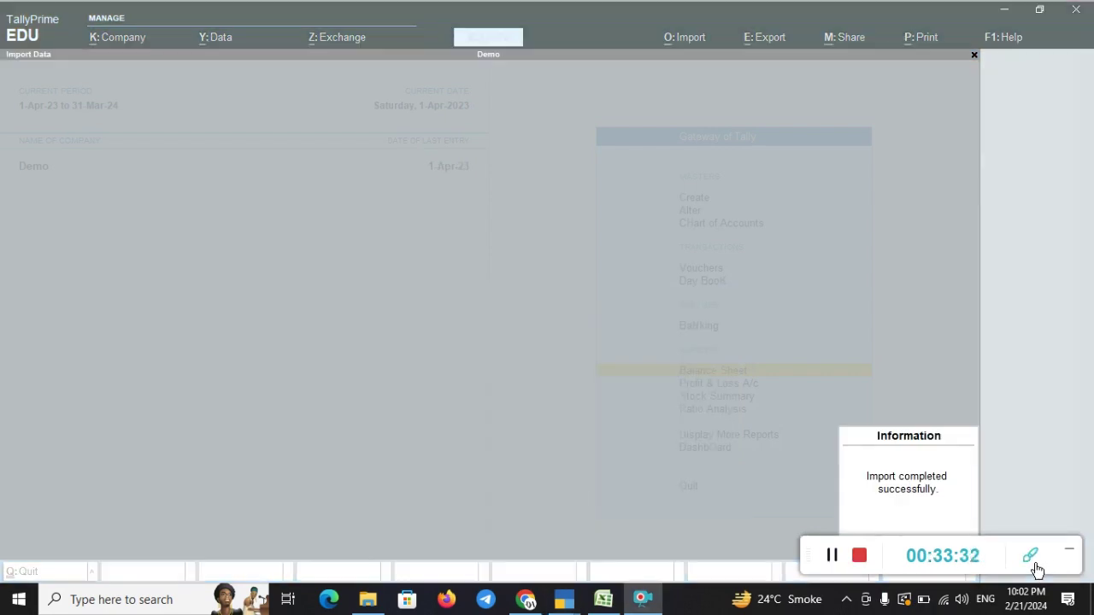
drag(806, 551, 835, 596)
click(777, 481)
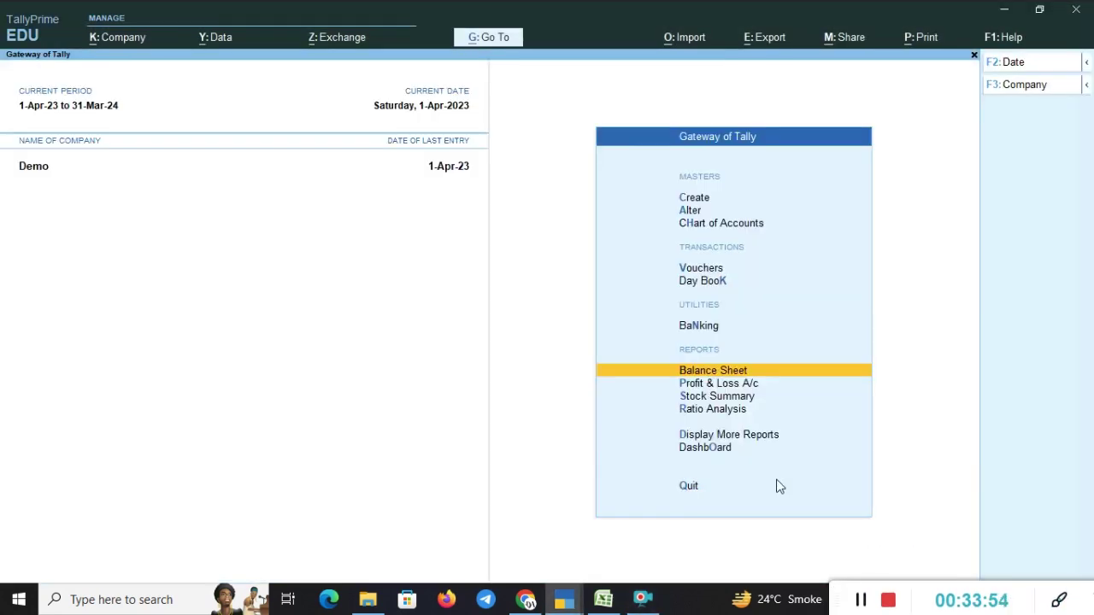
- Drill from the Balance Sheet through Current Assets and Bank Accounts to Bank A/c's April vouchers
key(Return)
key(Down)
key(Down)
key(Down)
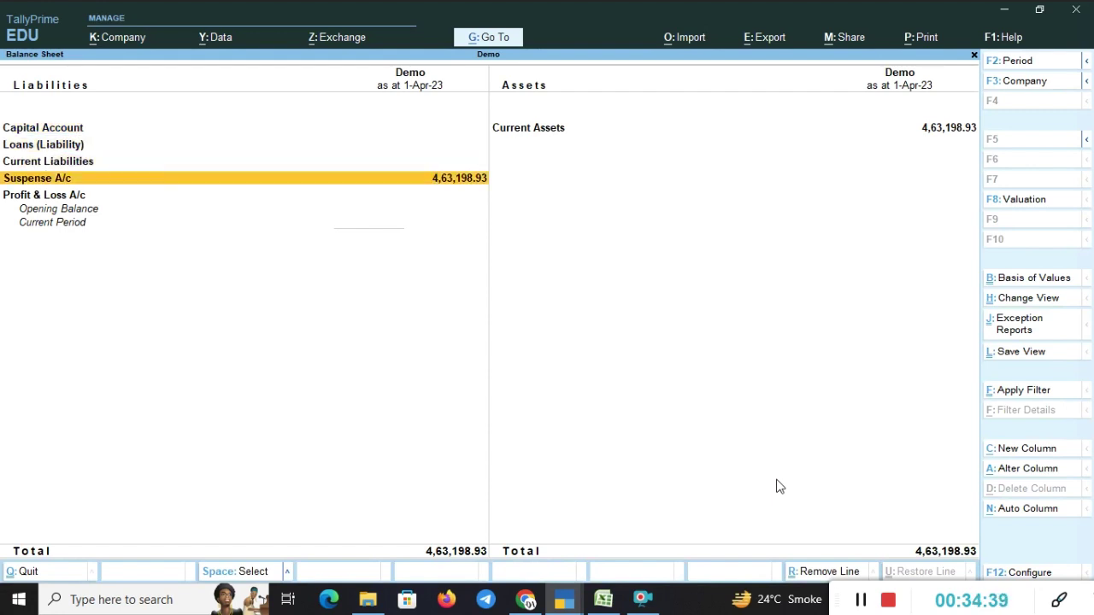
key(Right)
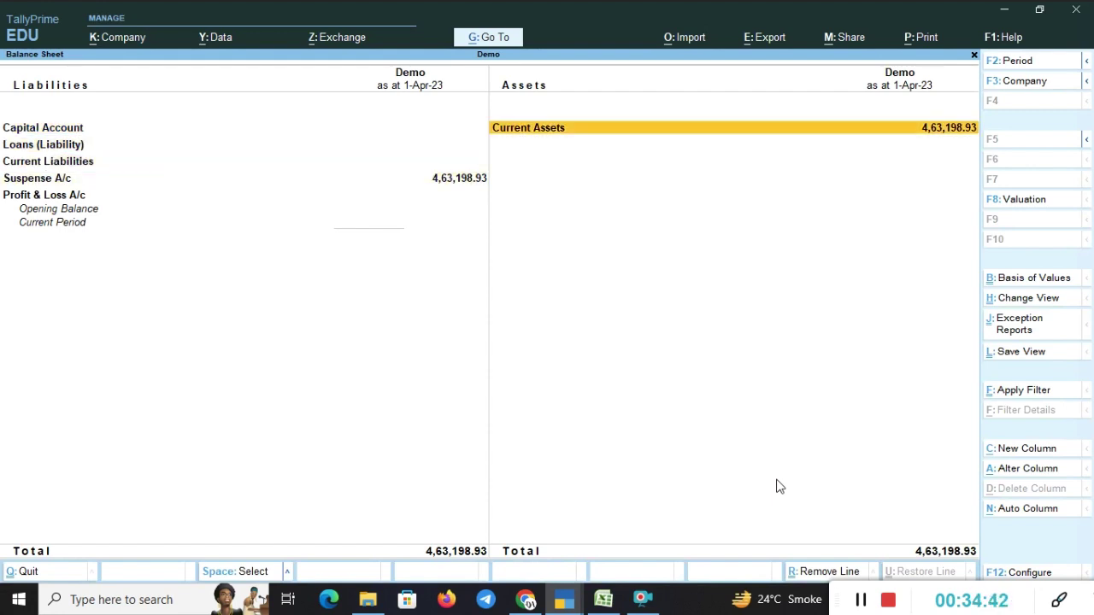
key(Return)
key(Return)
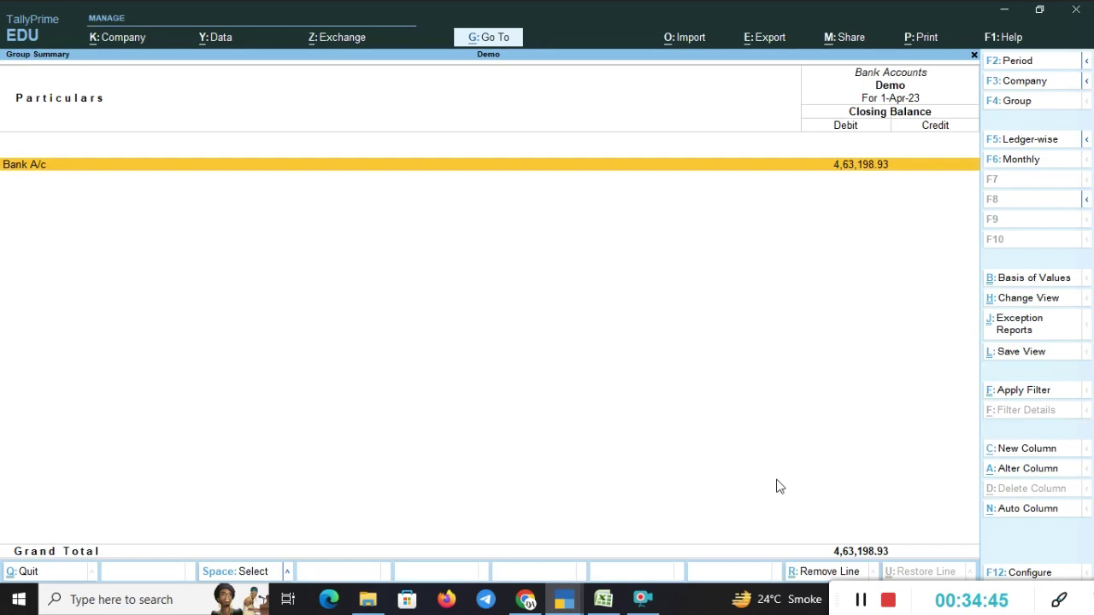
key(Return)
key(Return)
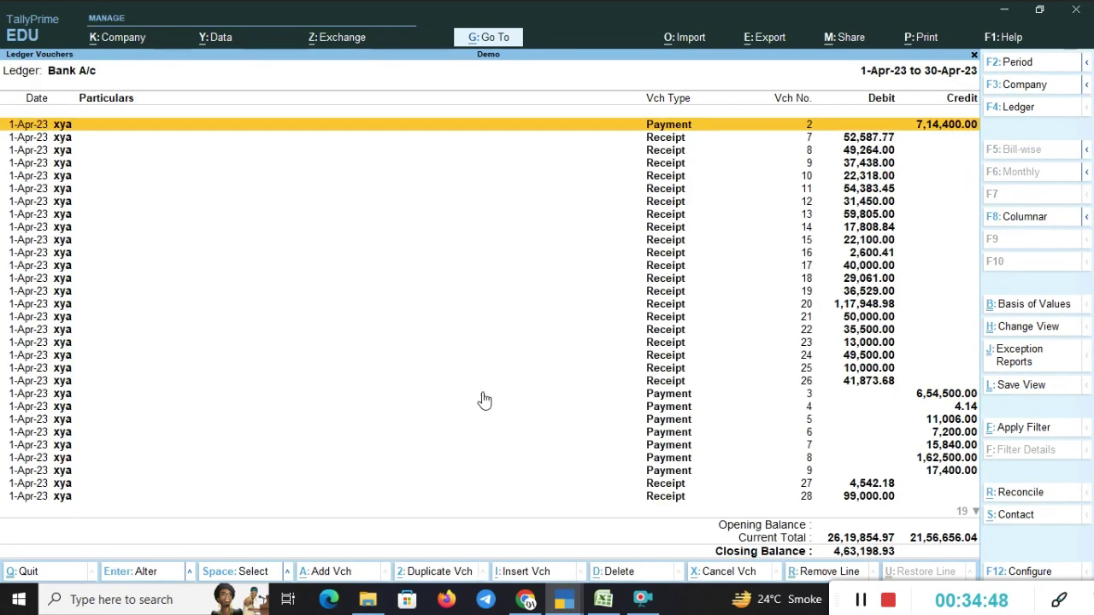
key(Return)
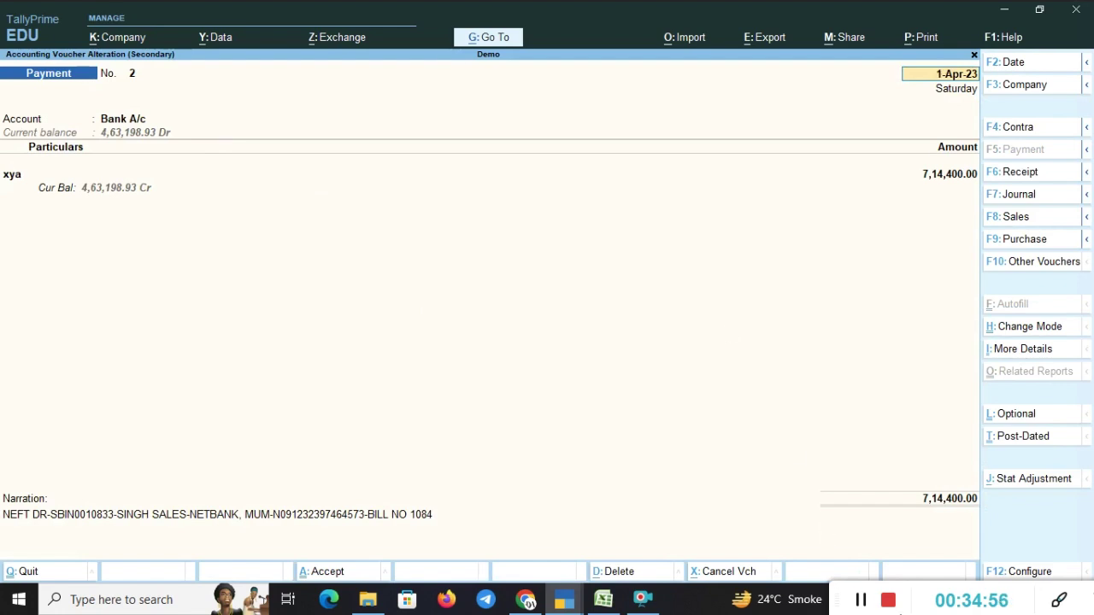
- Move to the web browser and start entering a website address
click(1060, 602)
drag(1026, 594, 932, 521)
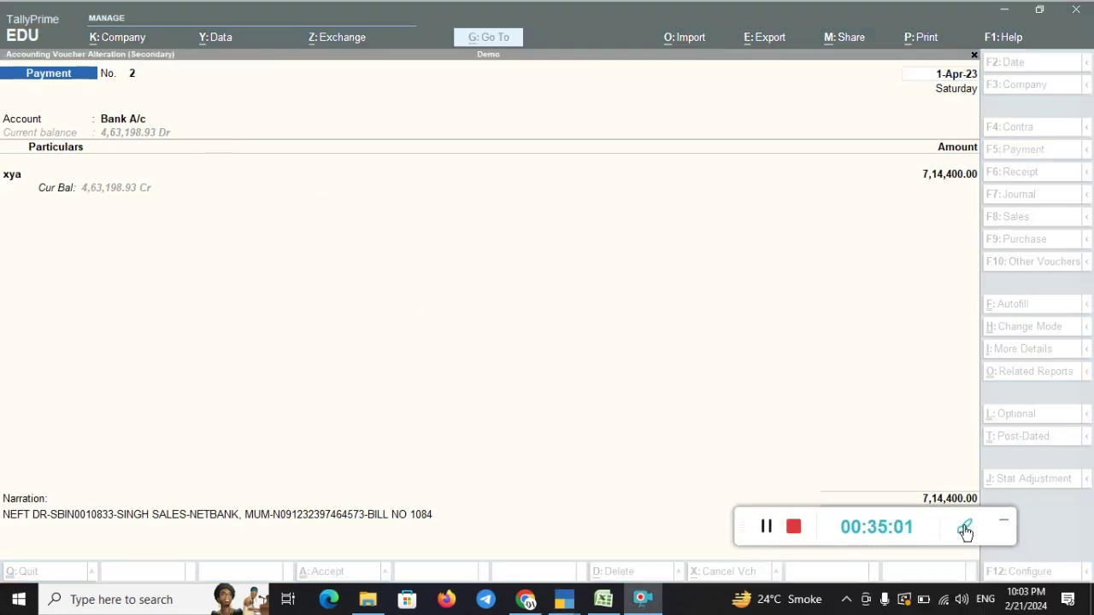
click(964, 531)
mouse_move(1, 465)
mouse_down()
mouse_move(25, 568)
mouse_move(466, 545)
mouse_up()
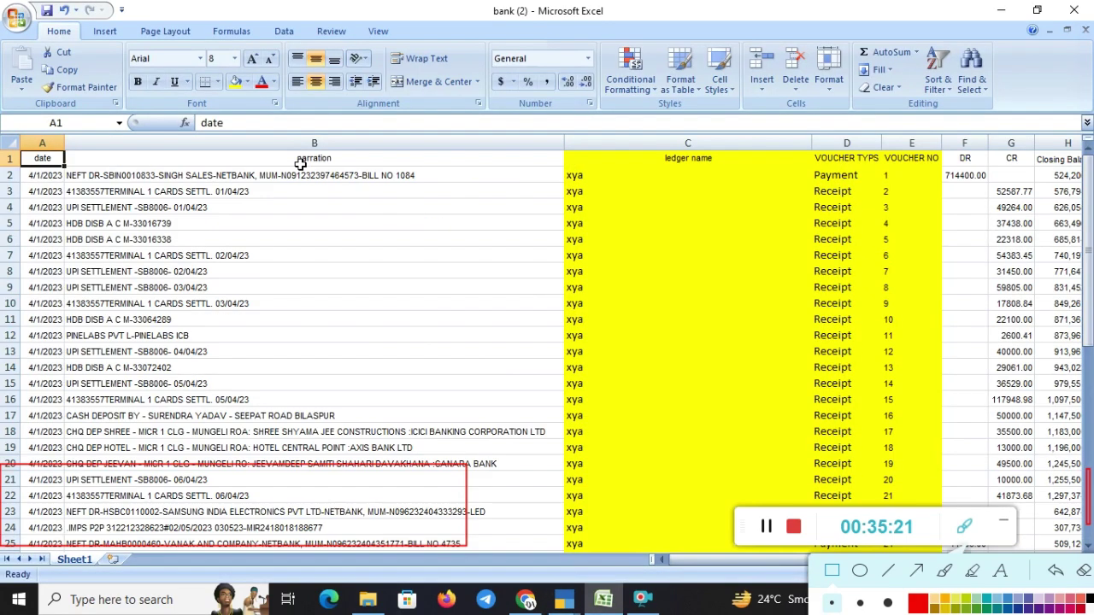
drag(299, 163, 436, 189)
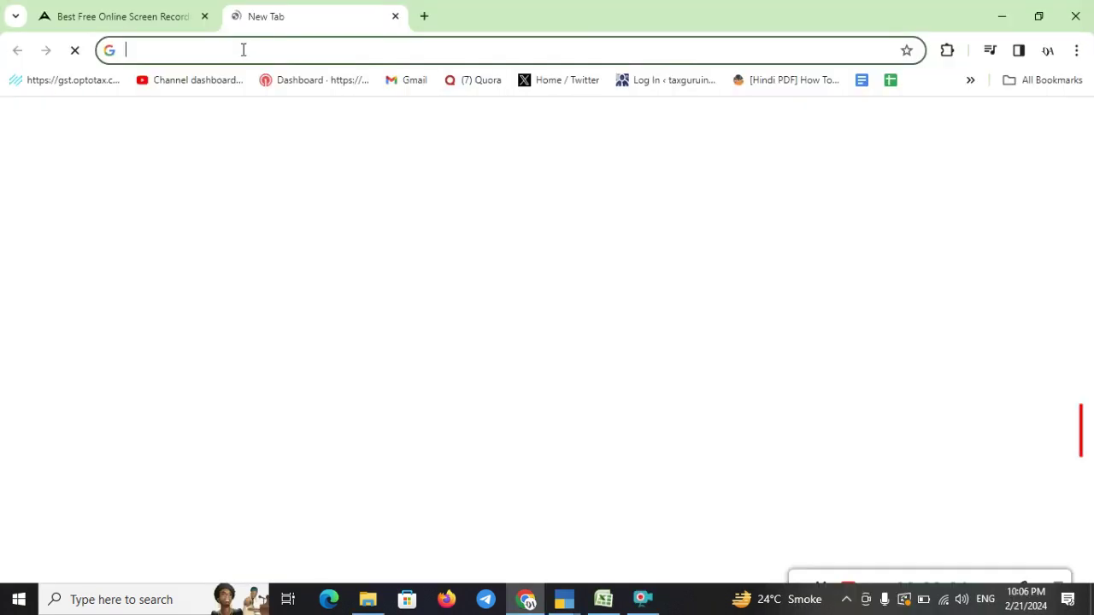
click(245, 49)
- Load thedigitalanjali.com and decline its notification prompt
text(the)
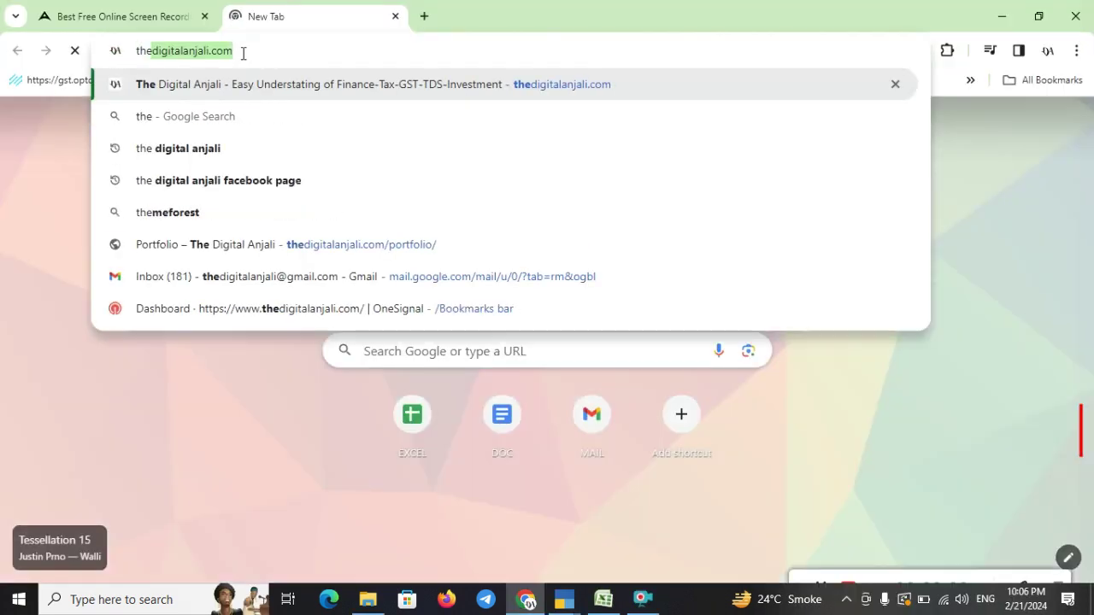
key(Right)
key(Return)
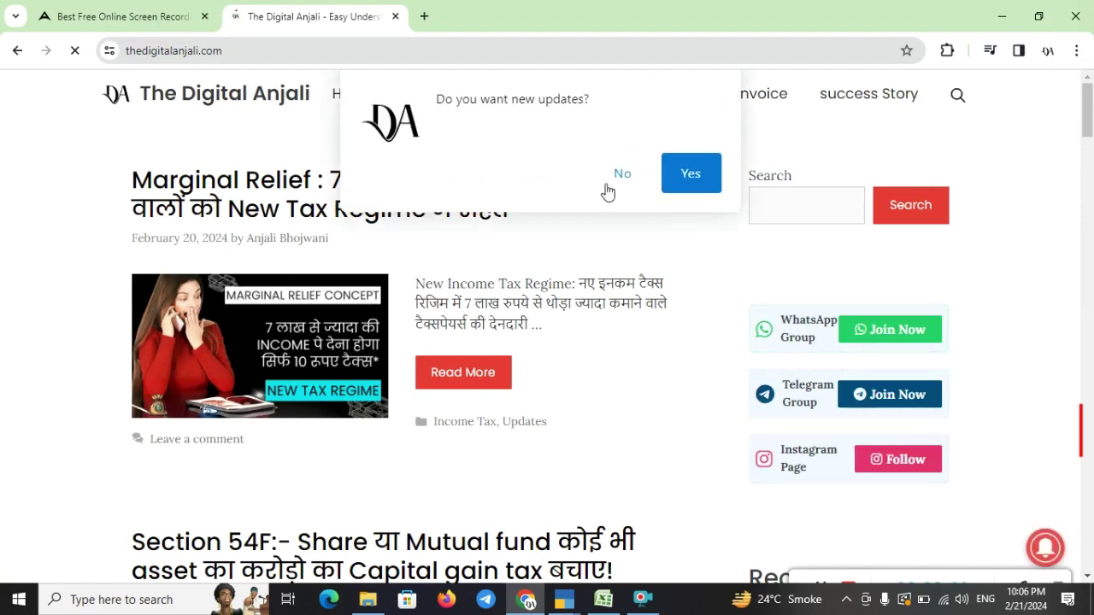
click(614, 187)
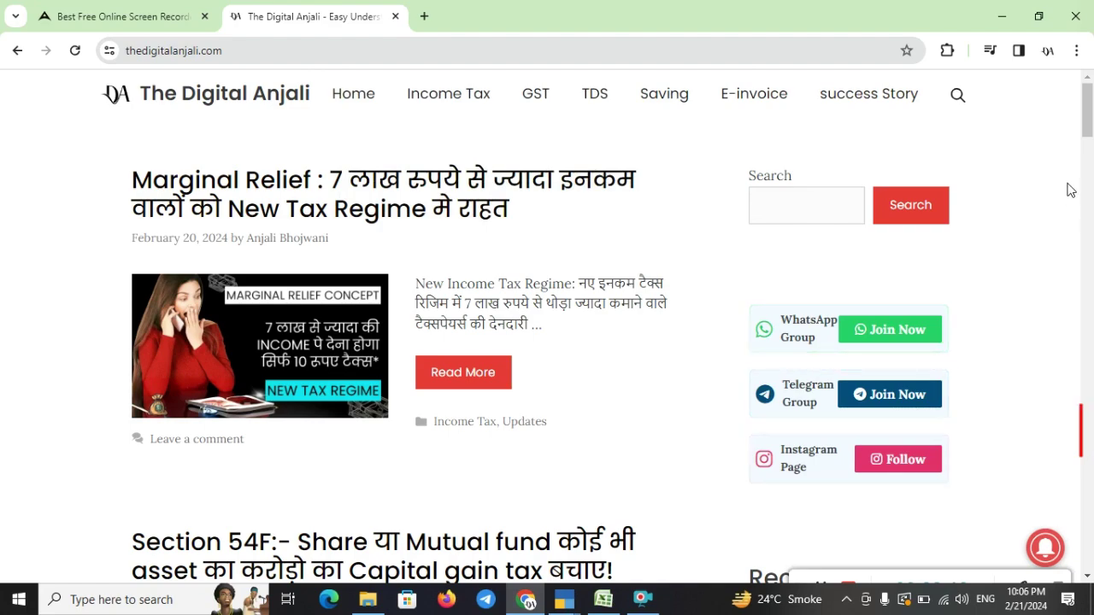
- Open the Tally Prime 4.0 bank statement import post, close the ad, and scroll through it
drag(1090, 106, 1091, 308)
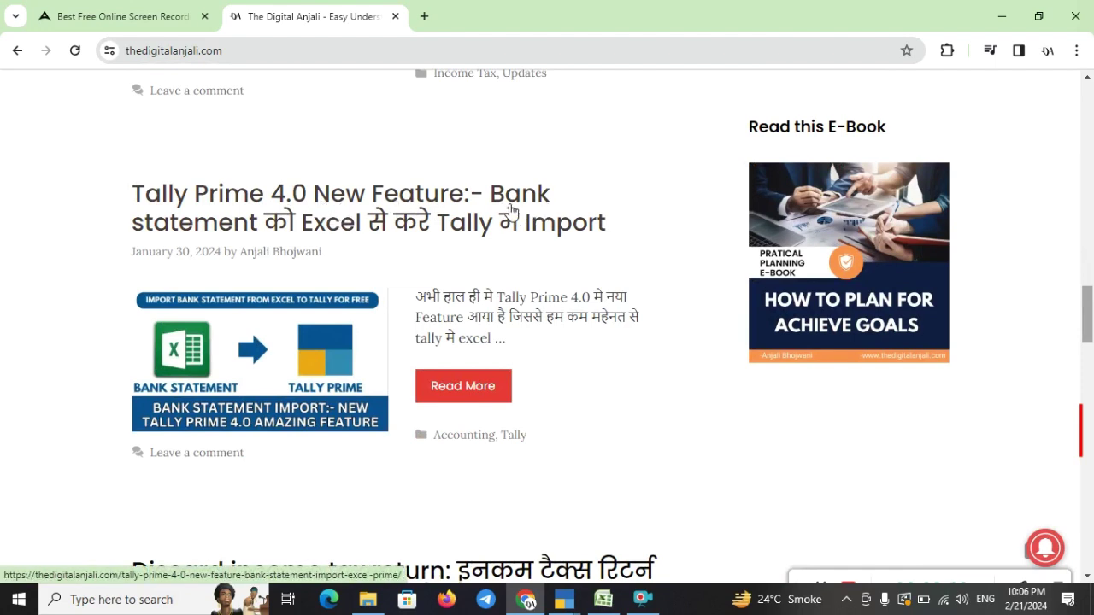
click(374, 216)
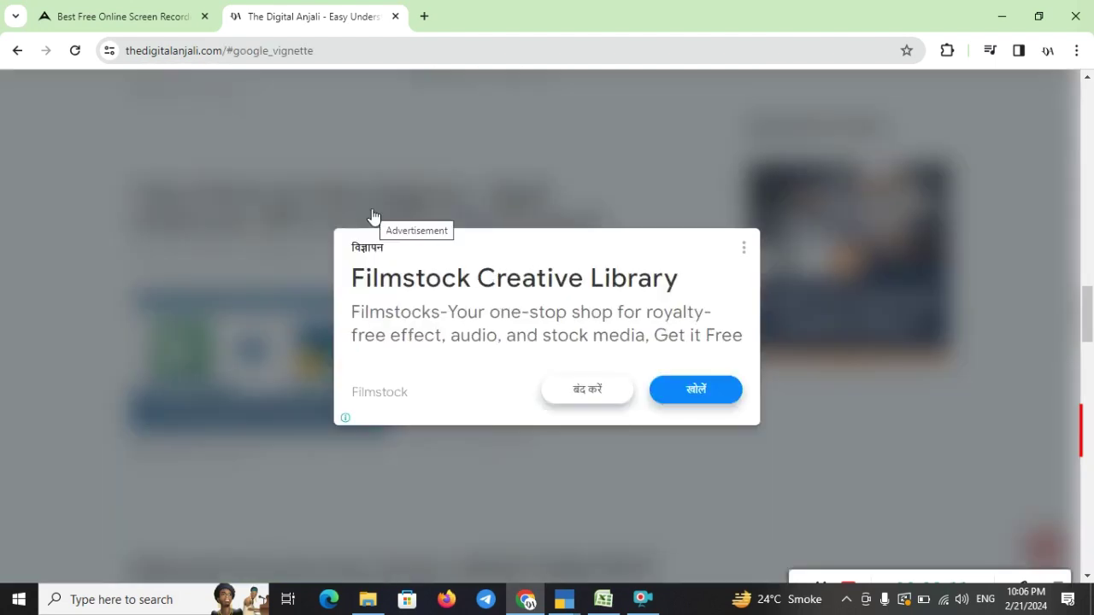
click(592, 402)
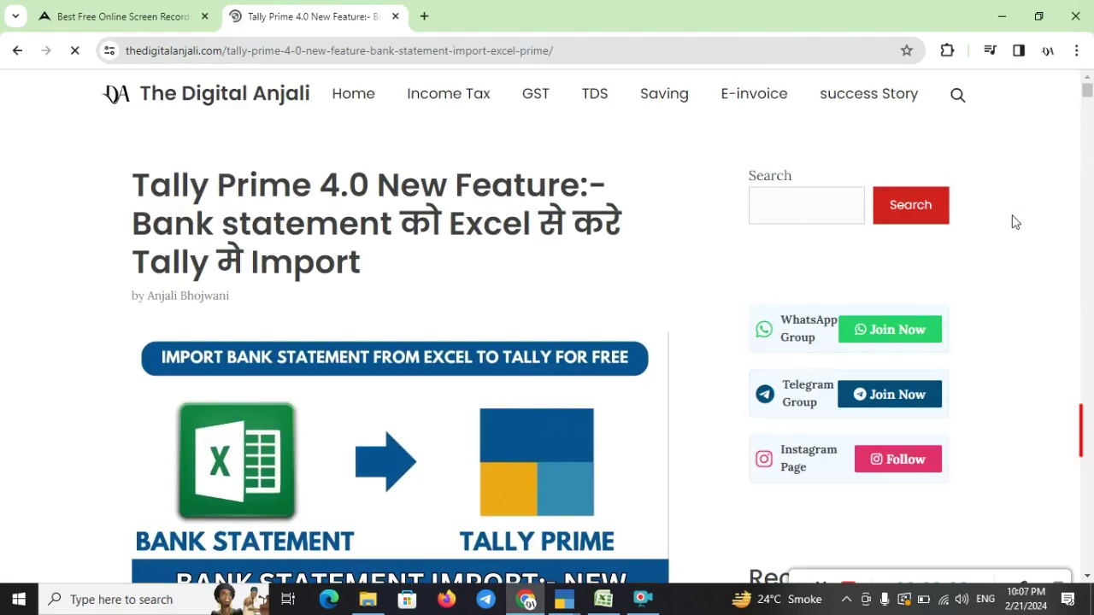
drag(1090, 94, 1092, 438)
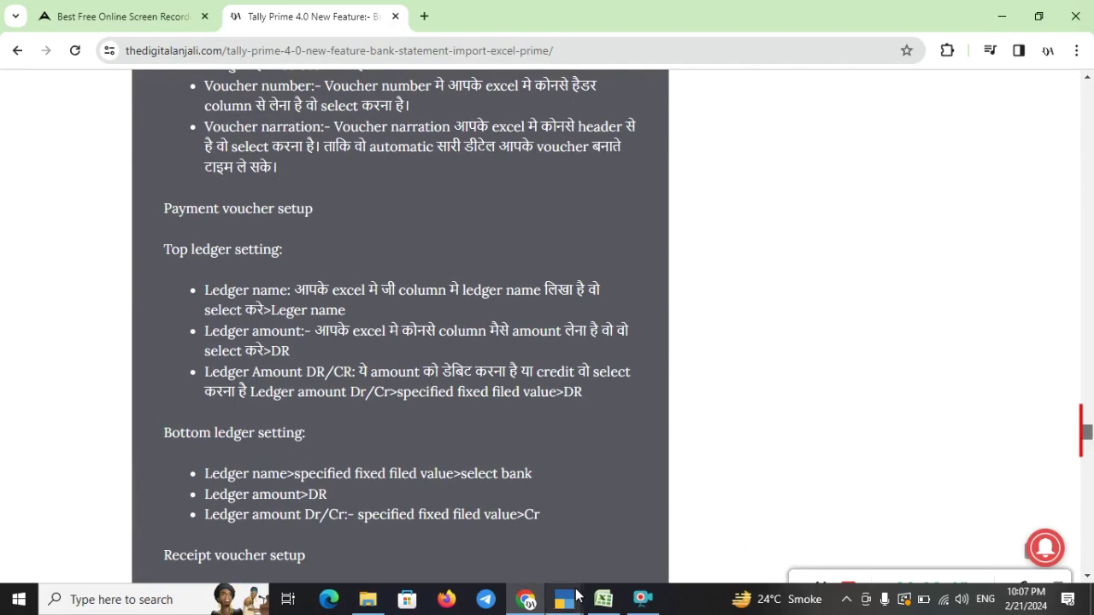
click(598, 571)
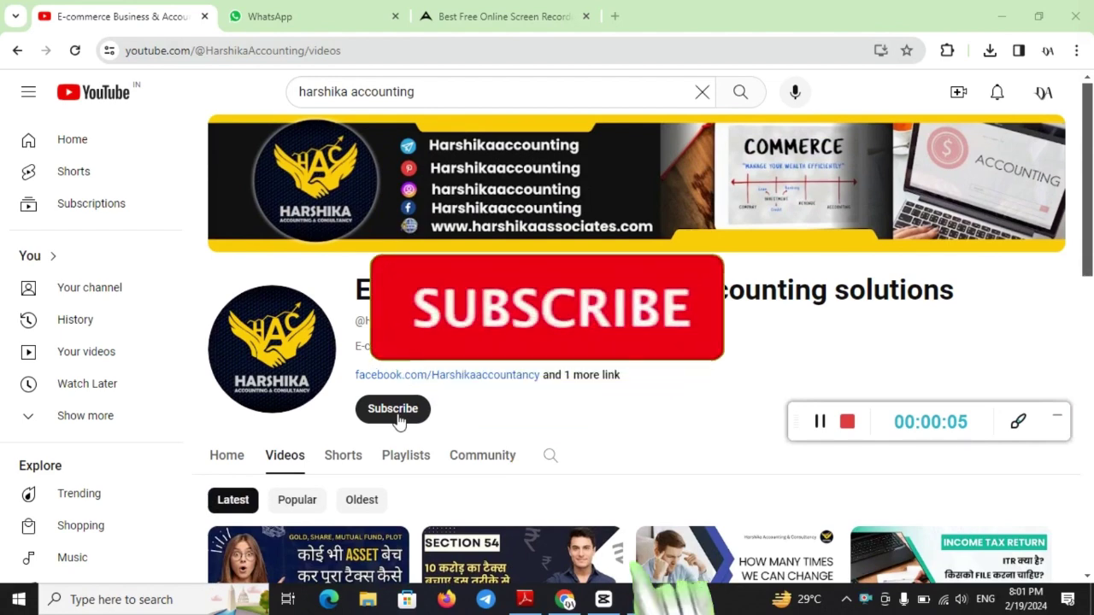
- Subscribe to the accounting YouTube channel and set its notification bell to All
click(393, 409)
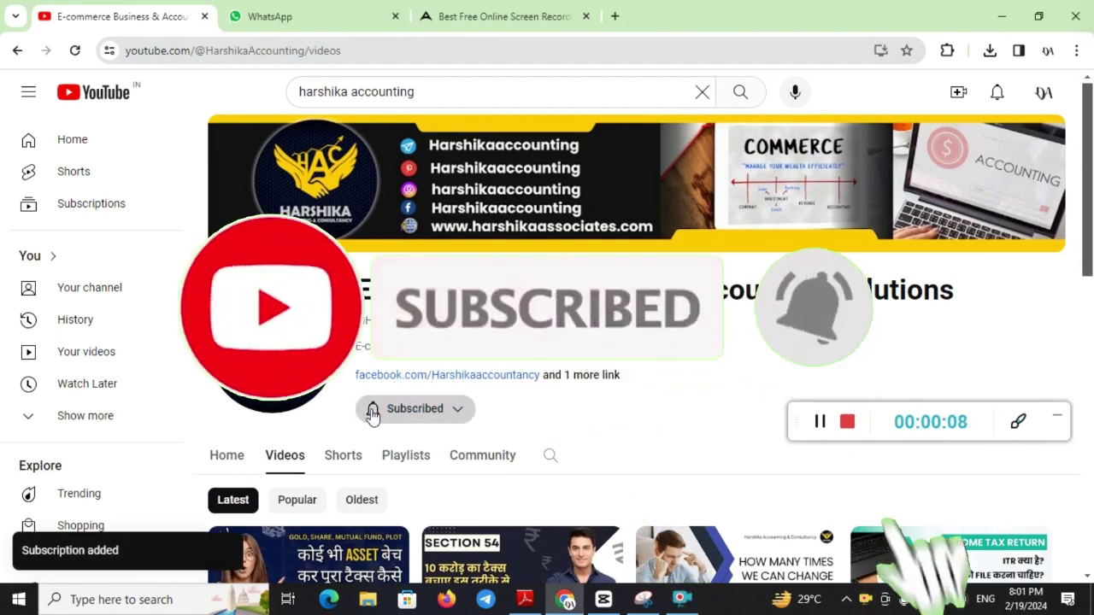
click(373, 410)
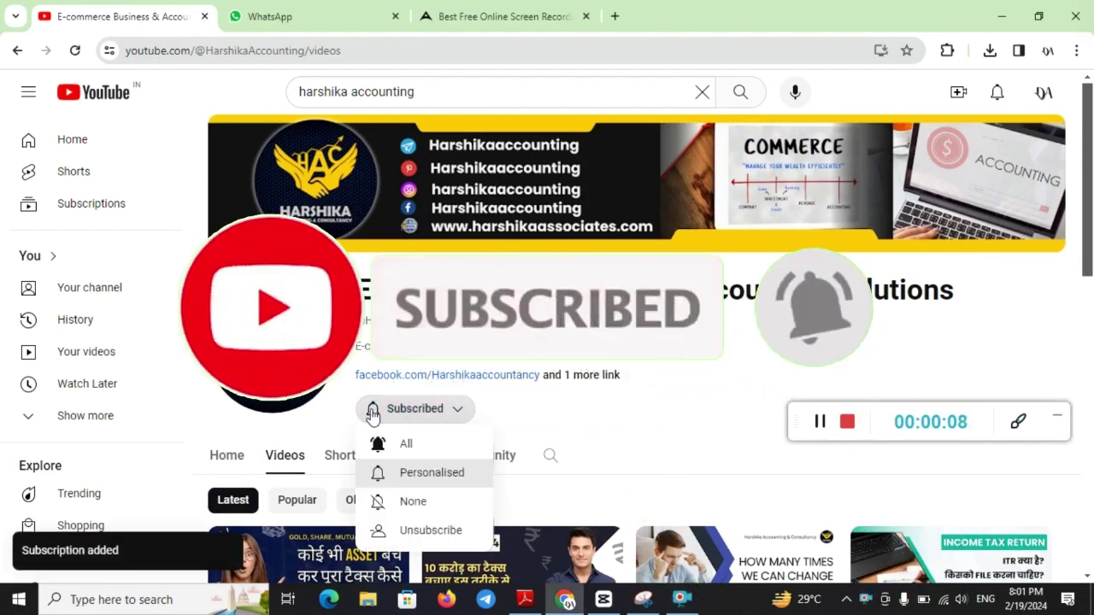
click(414, 456)
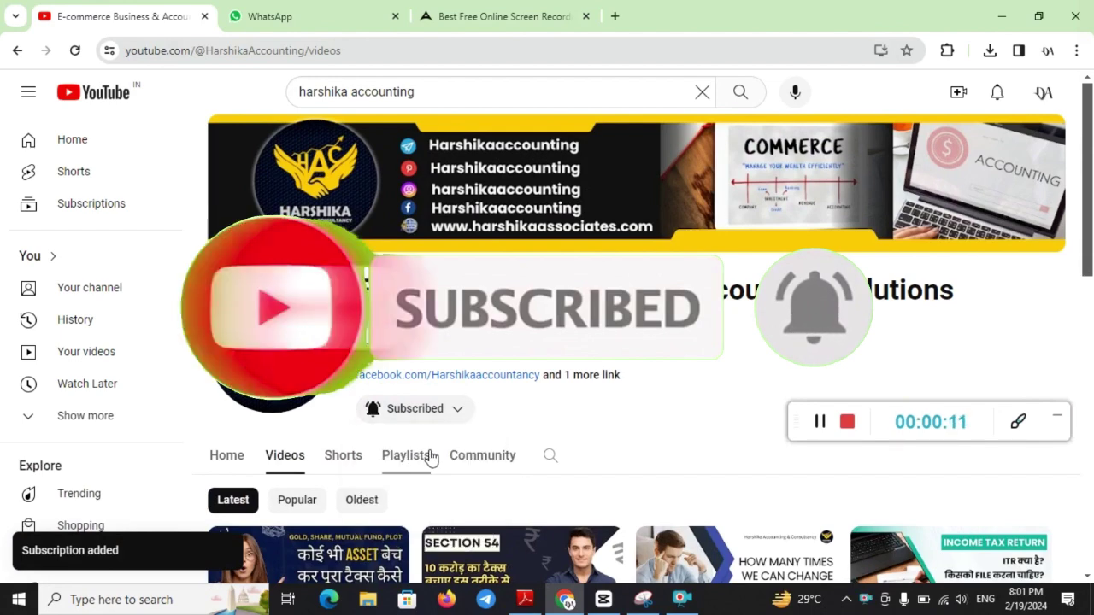